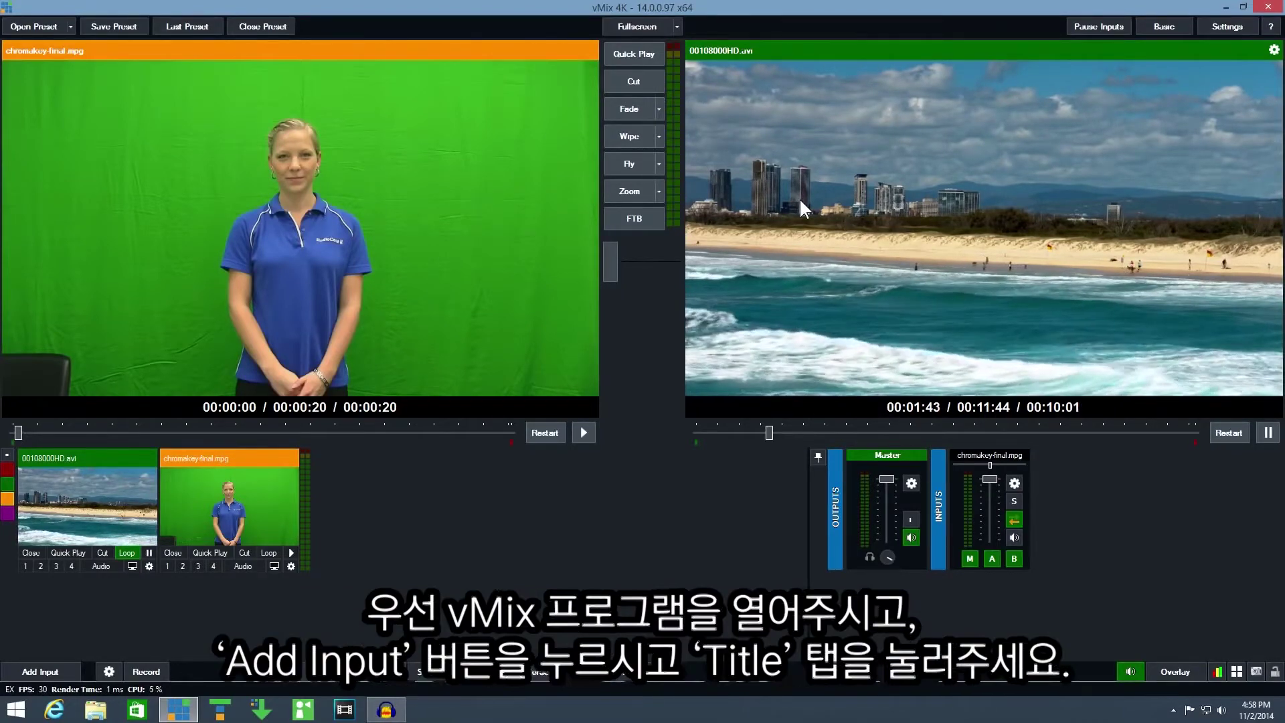
Step: Add the NewsHD title template from the Title / XAML category as a new input
{"action": "left_click", "coordinate": [69, 668]}
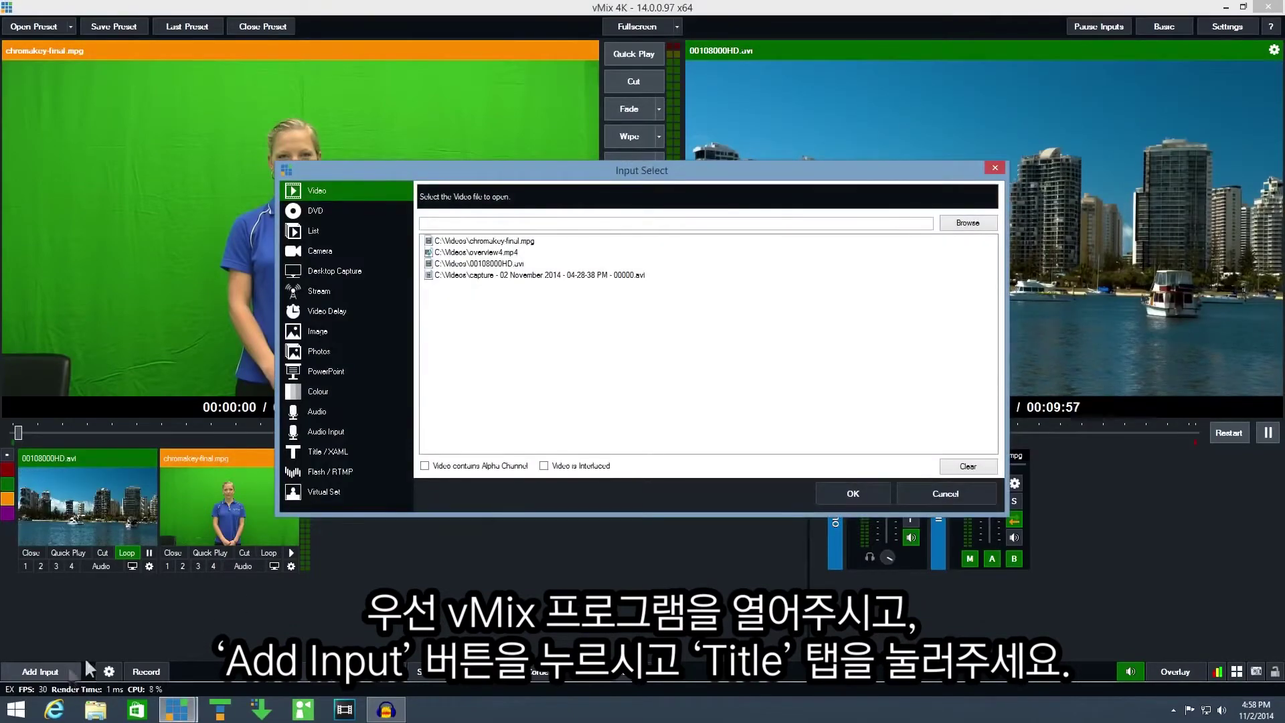
{"action": "left_click", "coordinate": [324, 448]}
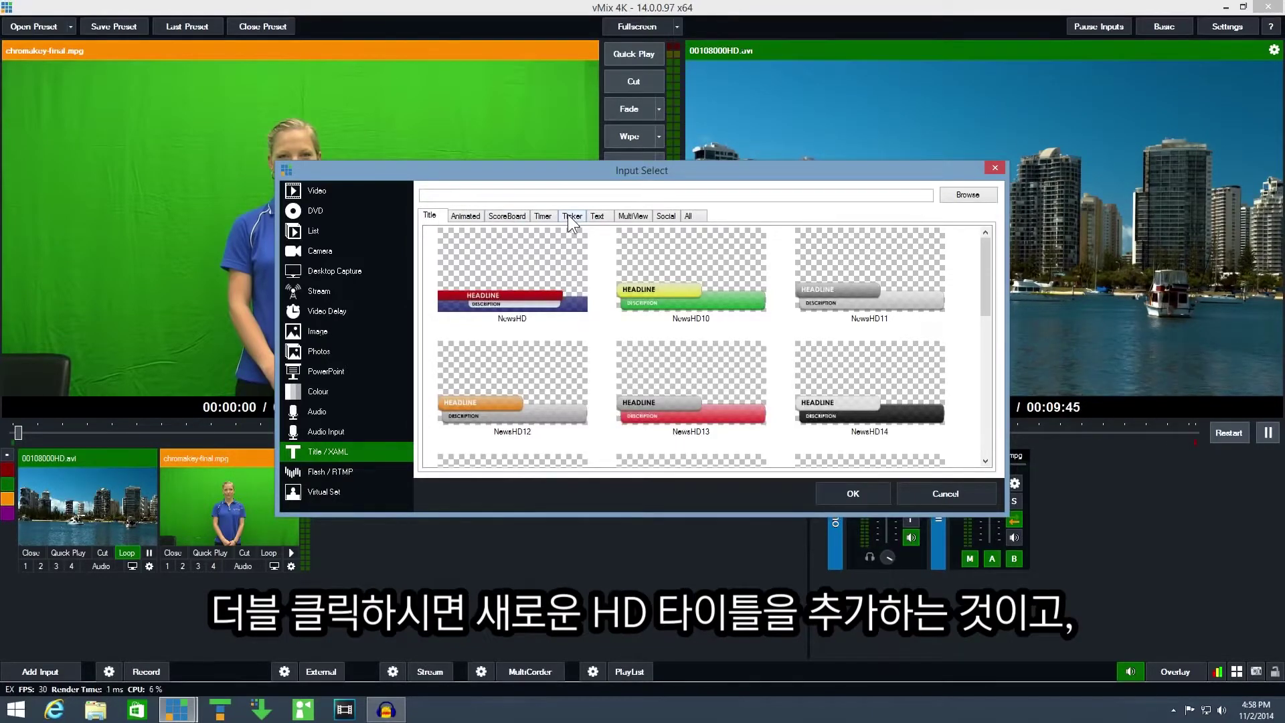
{"action": "double_click", "coordinate": [483, 277]}
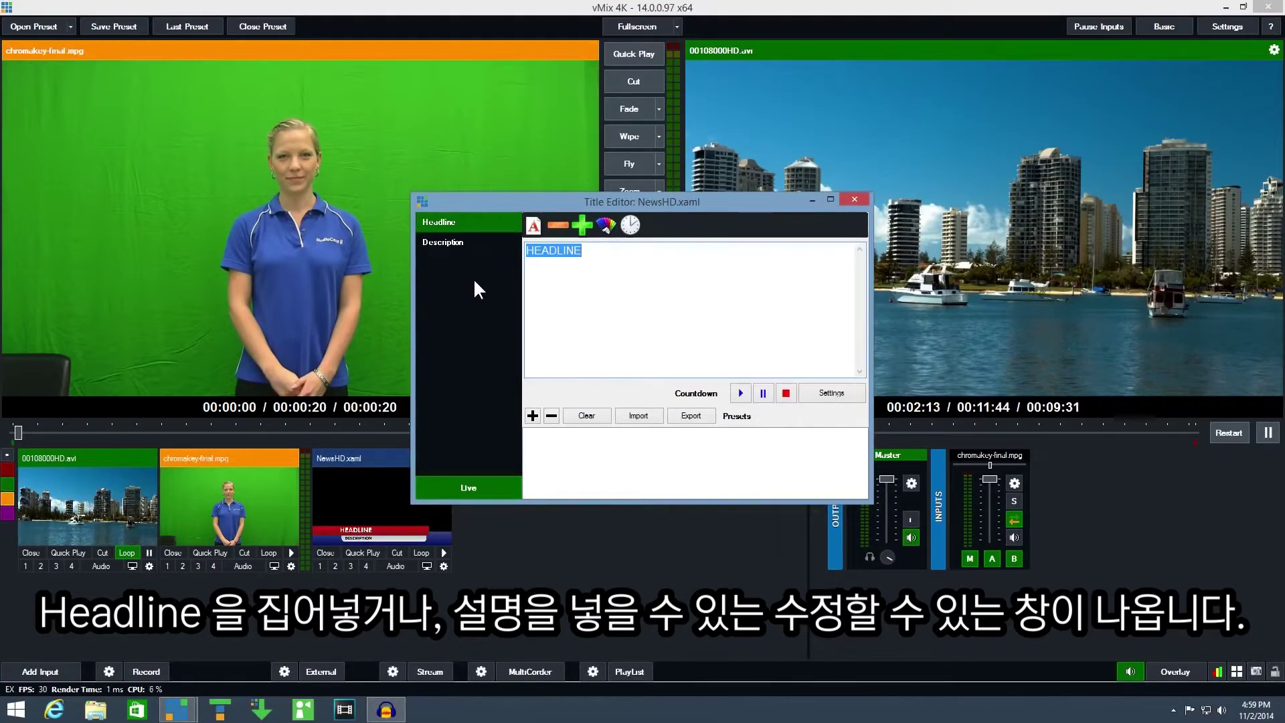
Step: Set the headline to 'vMix' and the description to 'Demonstration', then toggle Live off and on
{"action": "type", "text": "vMix"}
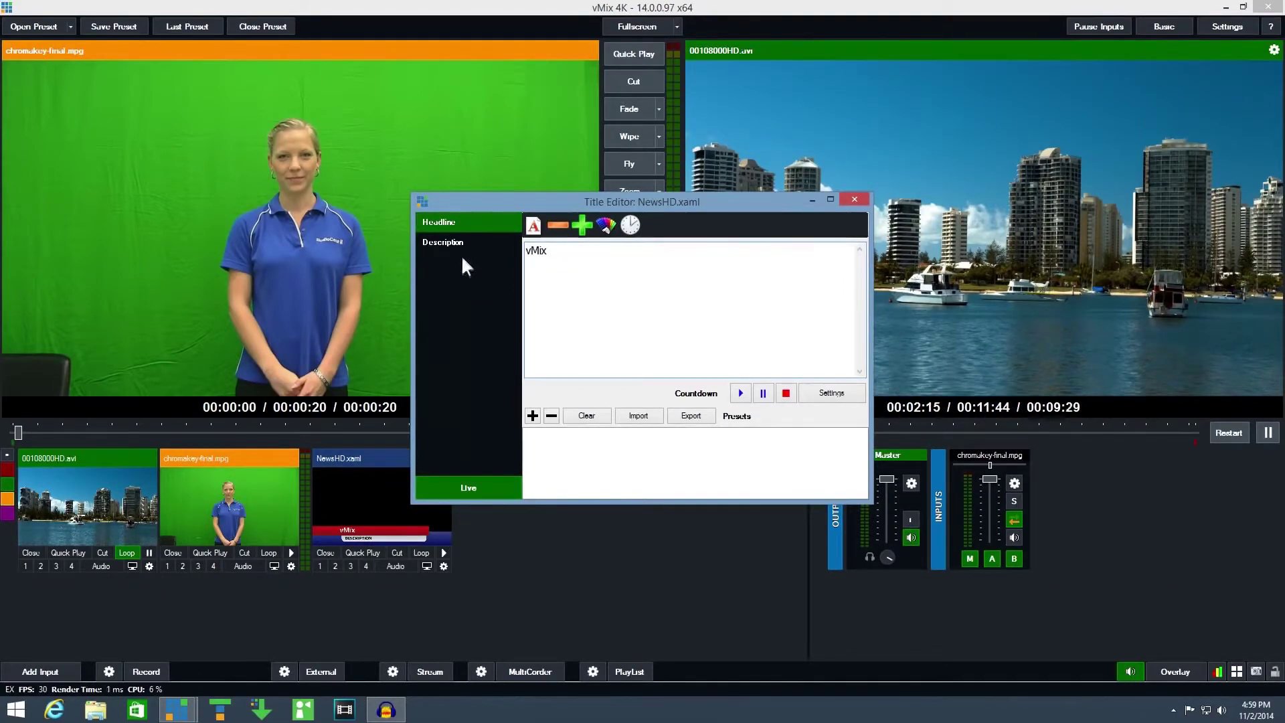
{"action": "left_click", "coordinate": [465, 249]}
{"action": "double_click", "coordinate": [624, 255]}
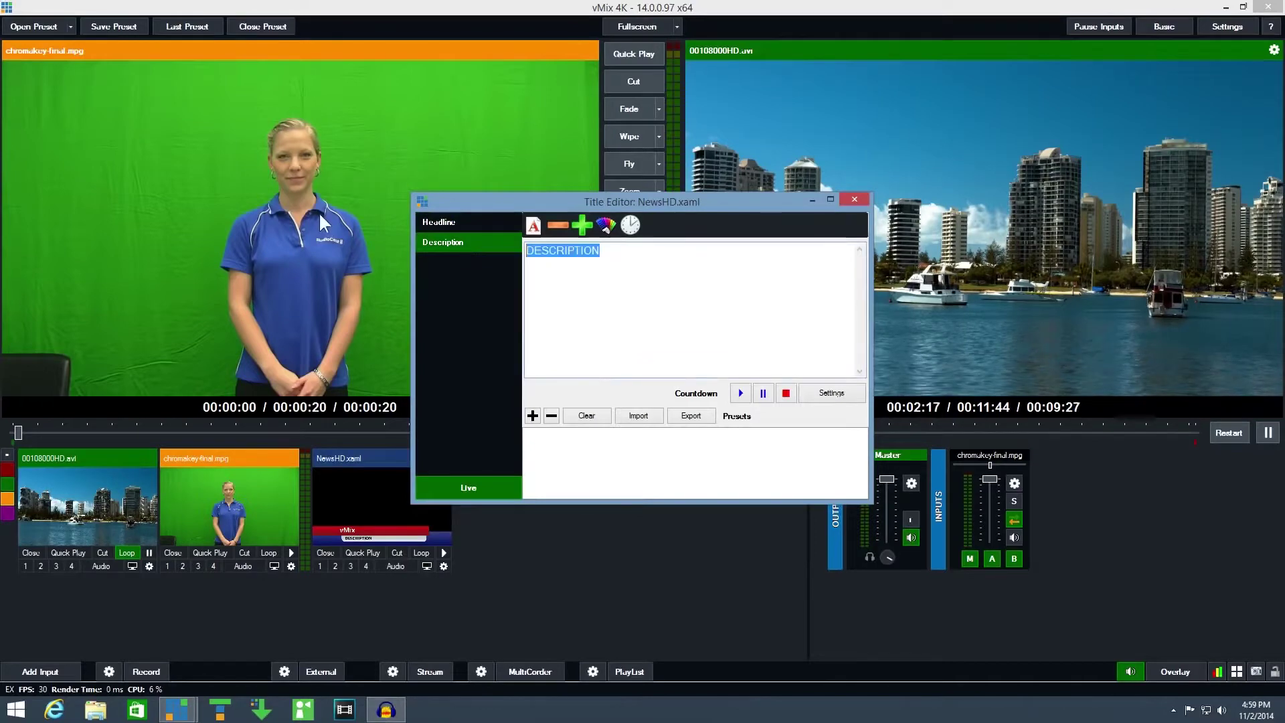
{"action": "key", "text": "BackSpace"}
{"action": "type", "text": "Demonstration"}
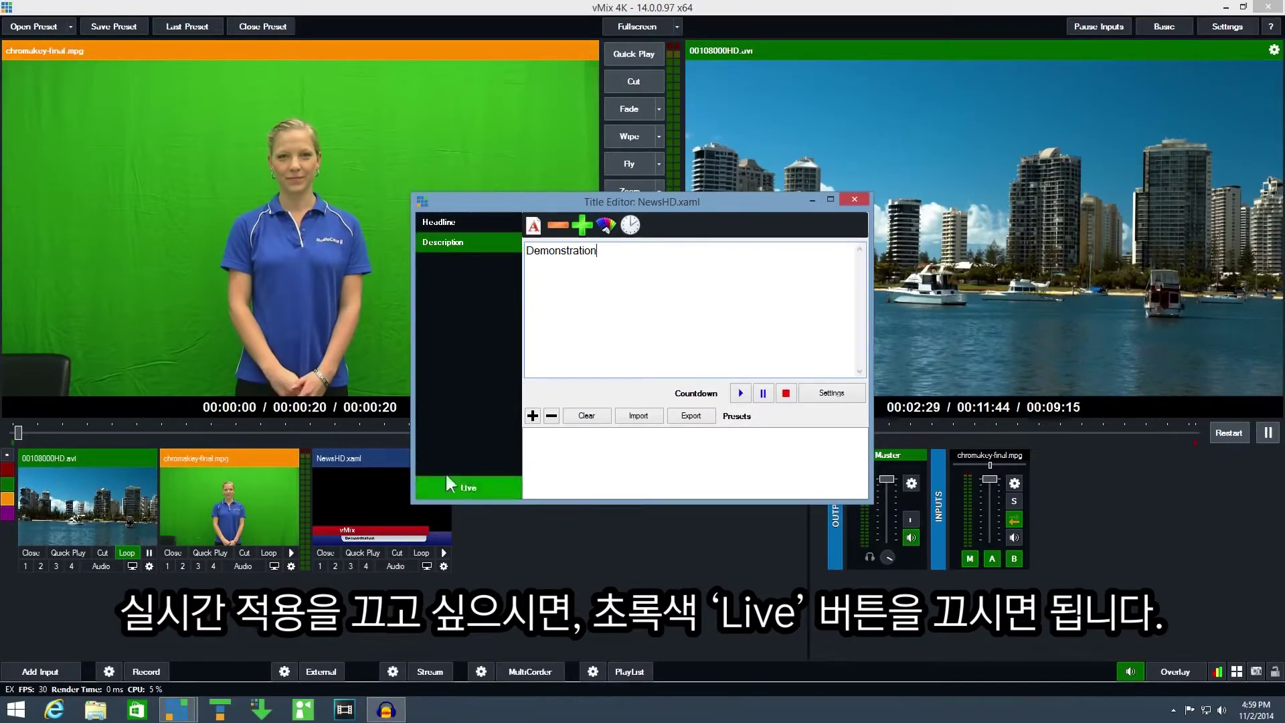
{"action": "left_click", "coordinate": [464, 485]}
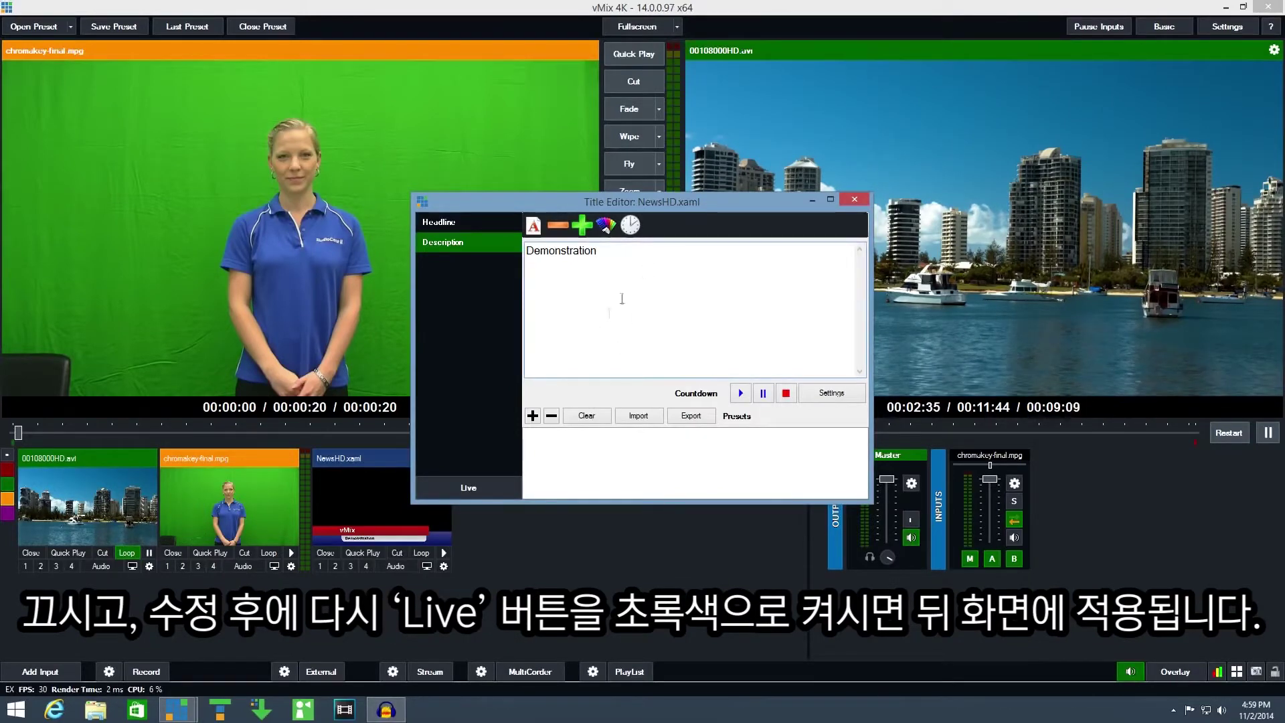
{"action": "left_click", "coordinate": [480, 487]}
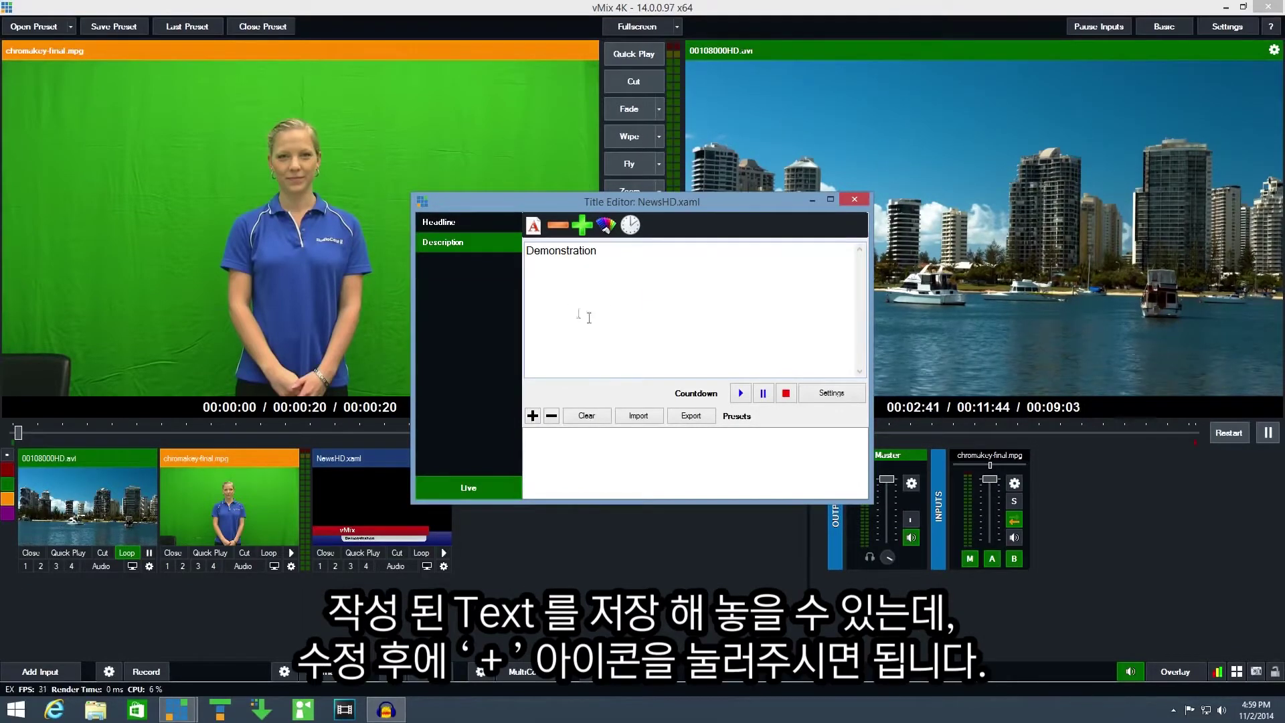
Step: Save 'vMix, Demonstration' as a preset, then save a second preset with headline 'vMix B'
{"action": "left_click", "coordinate": [534, 417]}
{"action": "left_click", "coordinate": [491, 227]}
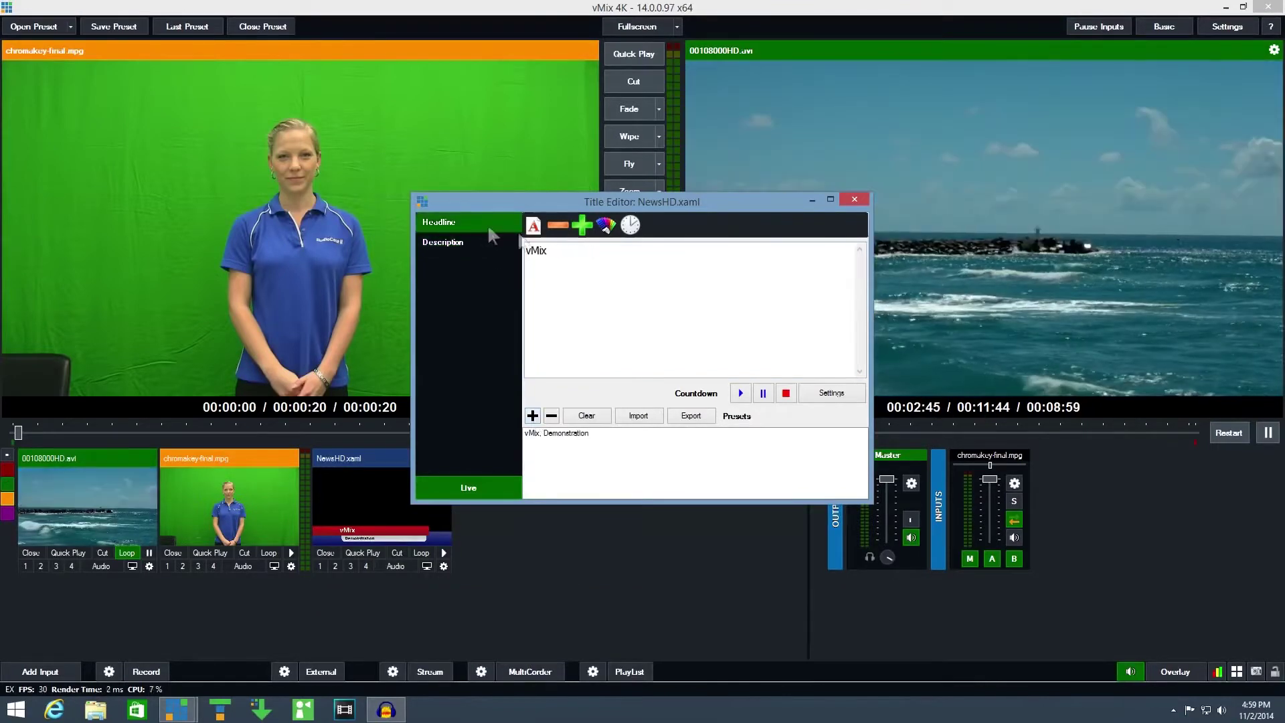
{"action": "left_click", "coordinate": [592, 253]}
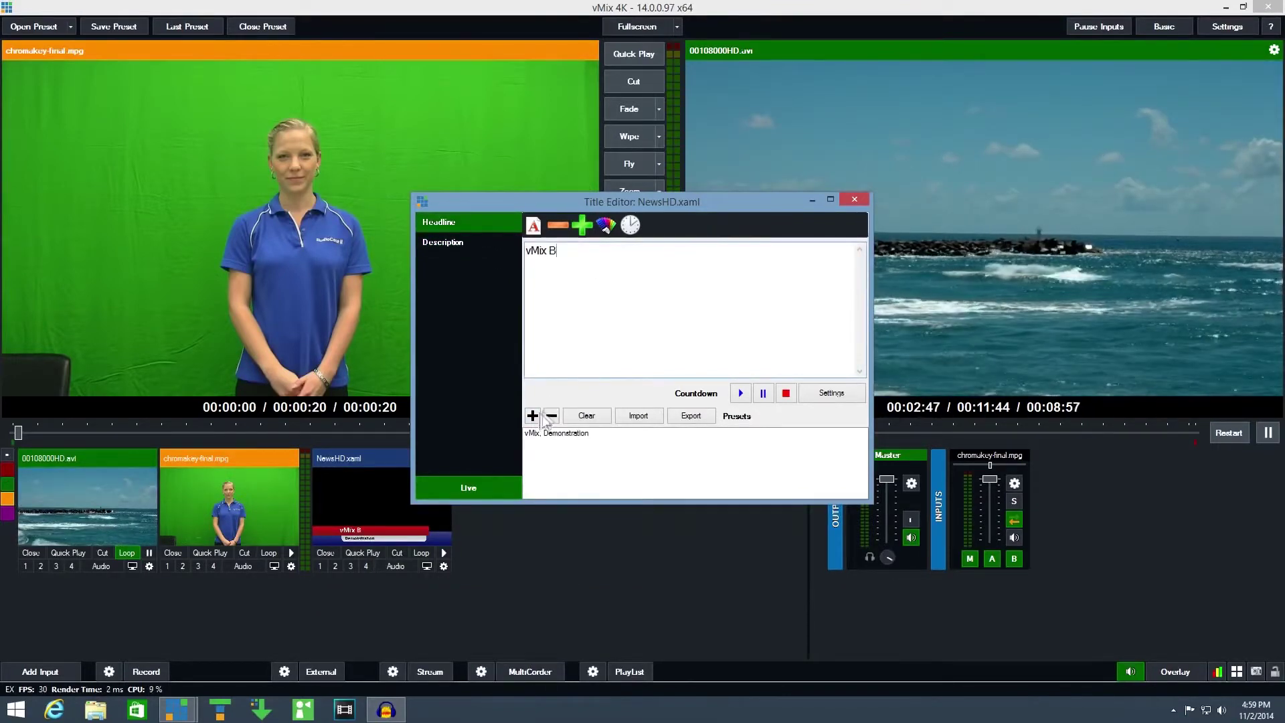
{"action": "left_click", "coordinate": [533, 415]}
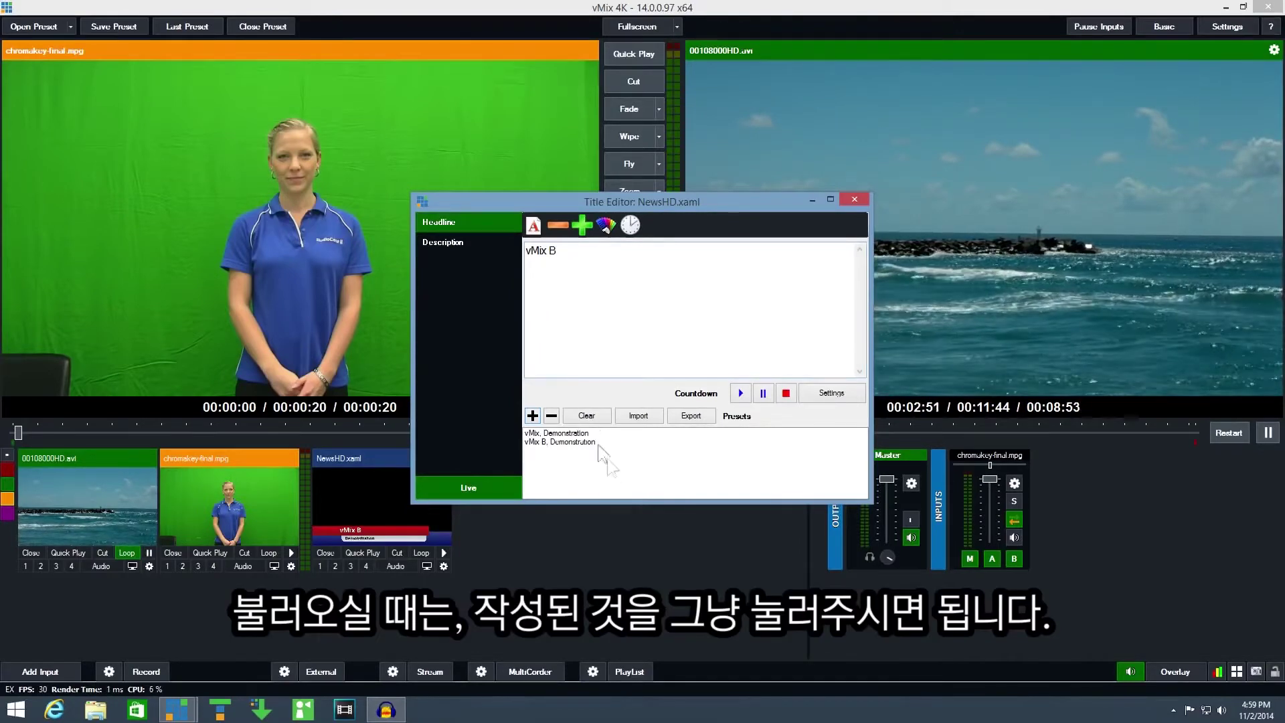
Step: Switch between the two presets, ending on 'vMix B, Demonstration'
{"action": "left_click", "coordinate": [576, 433]}
{"action": "left_click", "coordinate": [561, 443]}
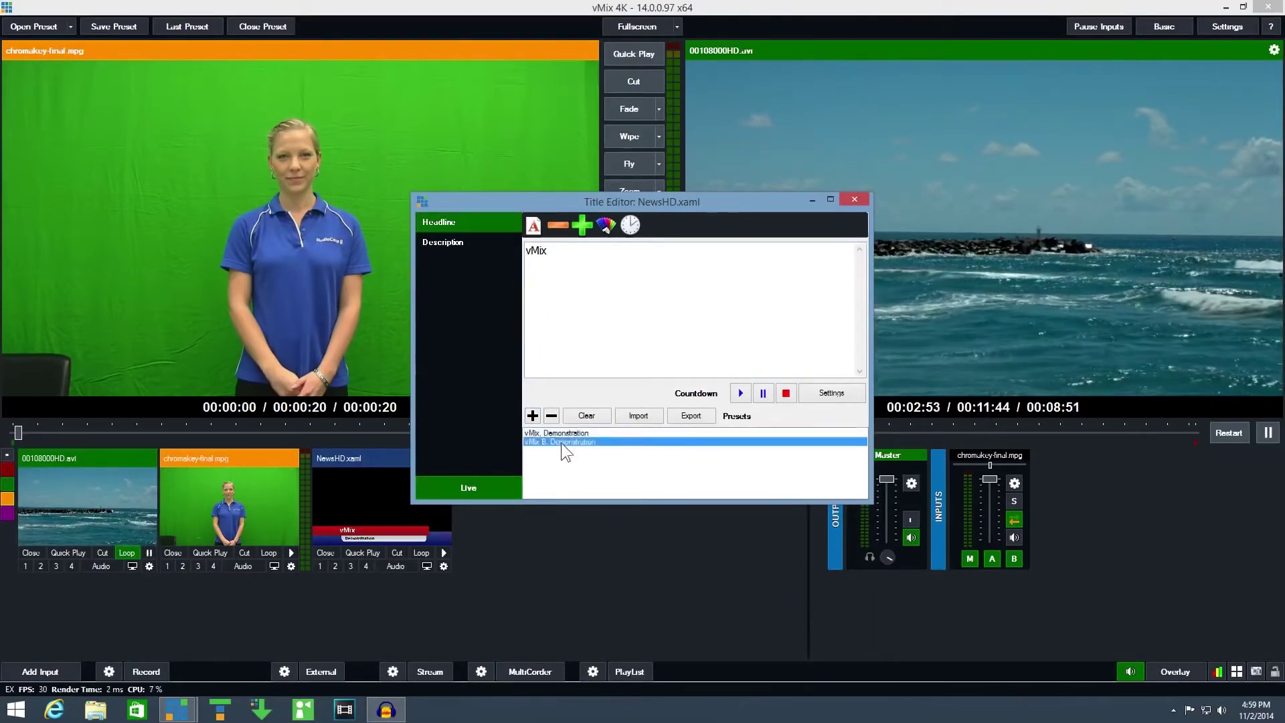
{"action": "left_click", "coordinate": [560, 432]}
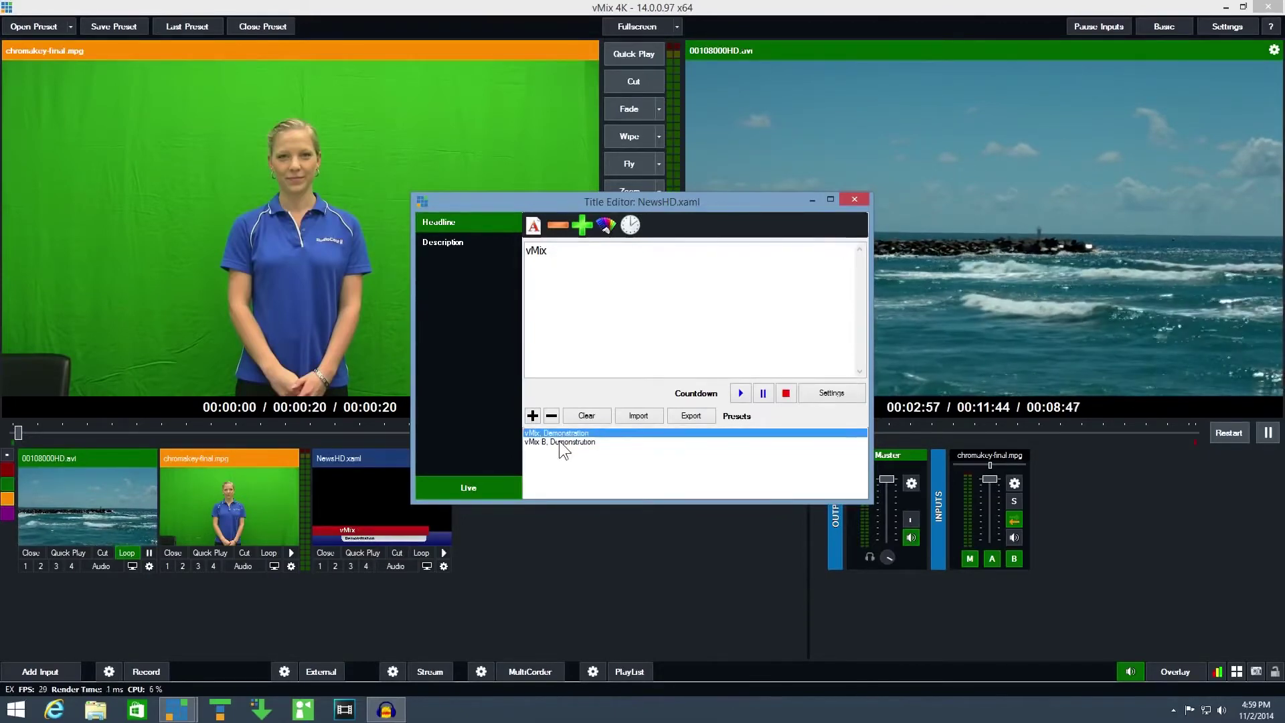
{"action": "left_click", "coordinate": [560, 442]}
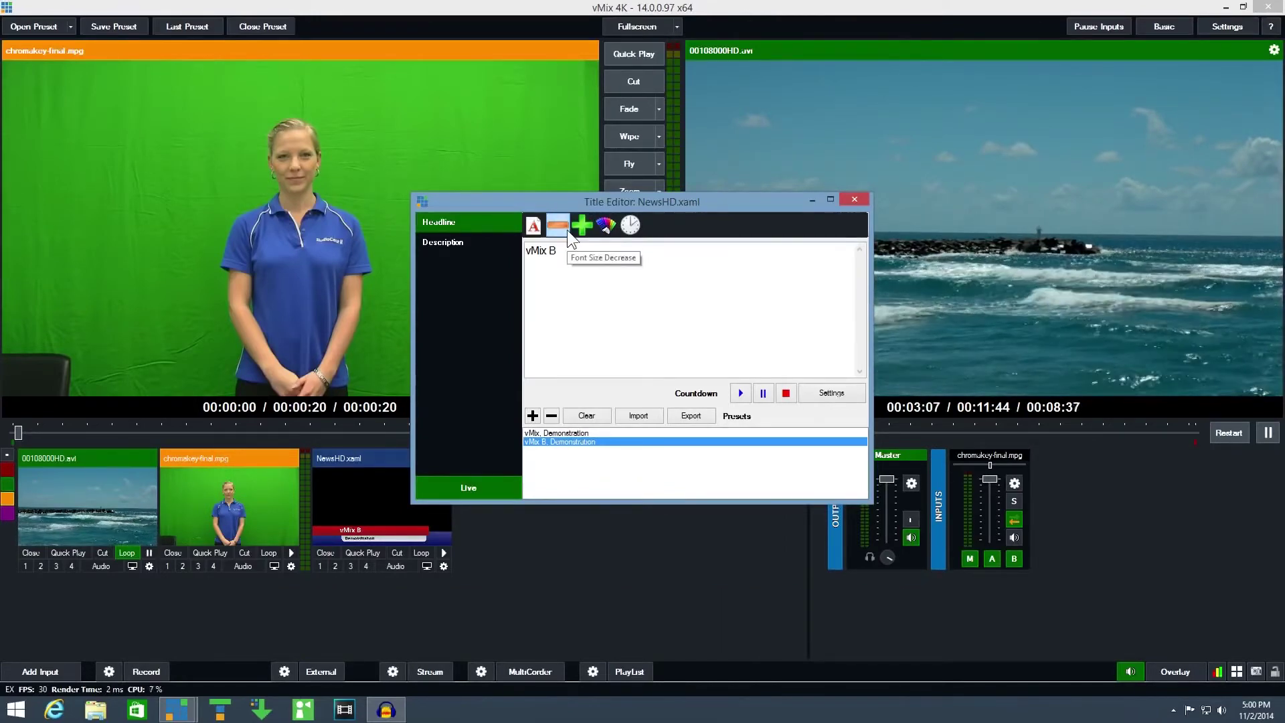
Step: Confirm the headline font settings with OK and close the Title Editor
{"action": "left_click", "coordinate": [536, 225]}
{"action": "left_click", "coordinate": [755, 195]}
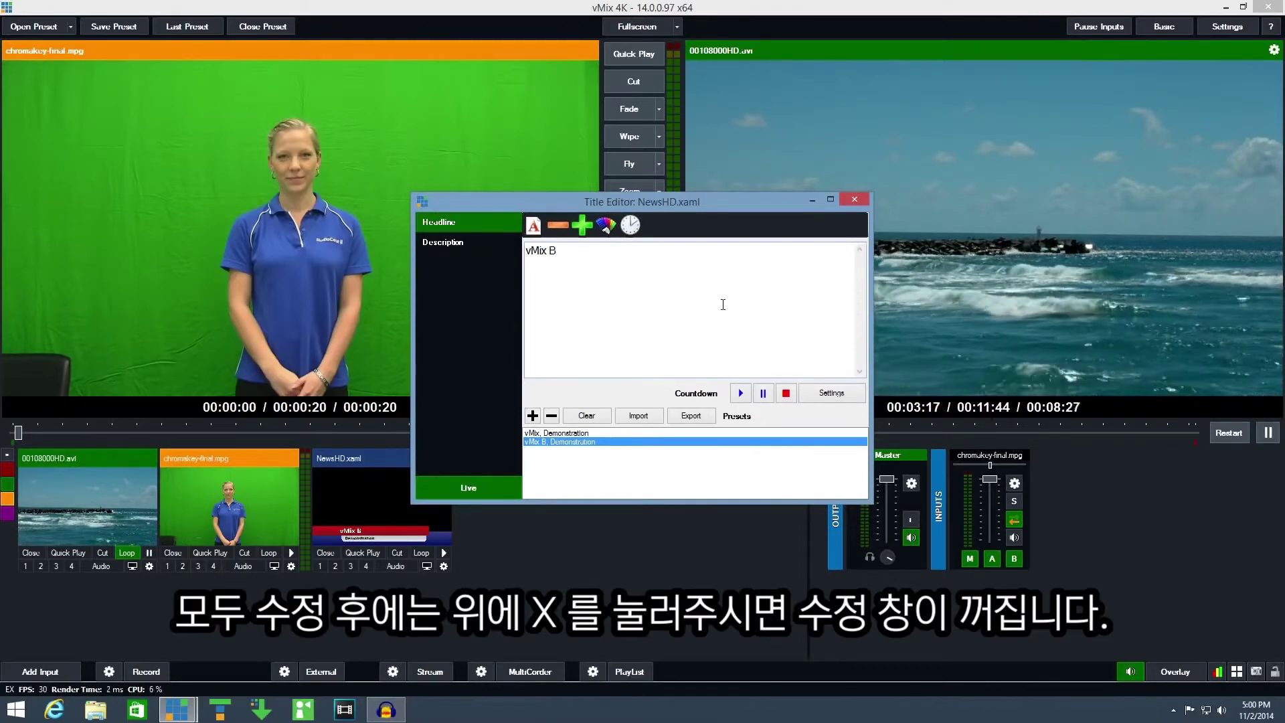
{"action": "left_click", "coordinate": [862, 196]}
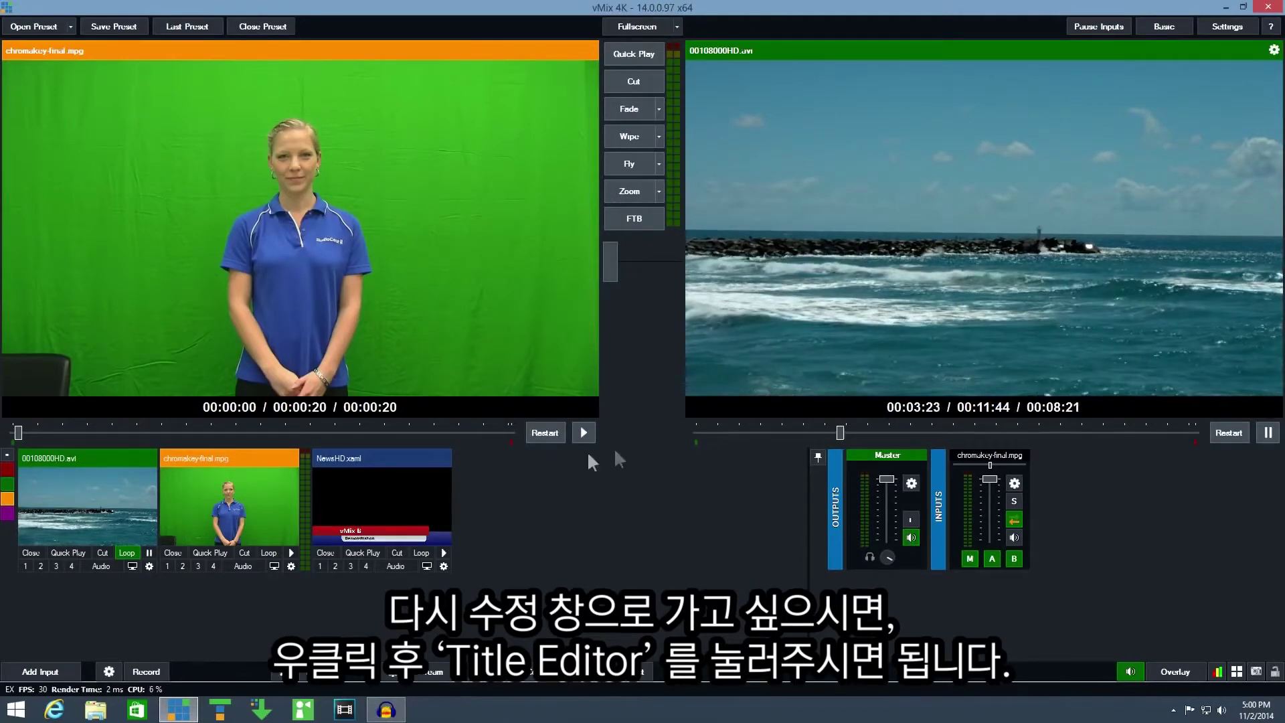
Step: From the NewsHD.xaml input's context menu, apply 'vMix, Demonstration', then 'vMix B, Demonstration'
{"action": "right_click", "coordinate": [395, 485]}
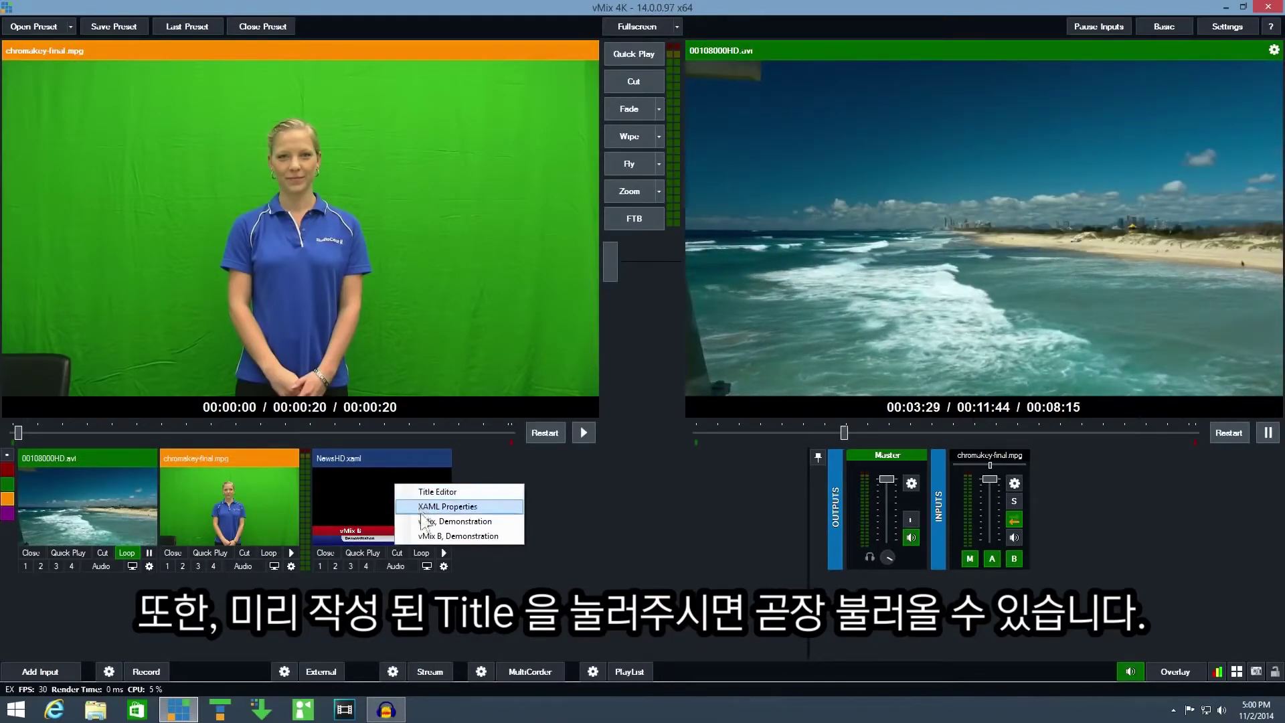
{"action": "left_click", "coordinate": [424, 541]}
{"action": "right_click", "coordinate": [427, 493]}
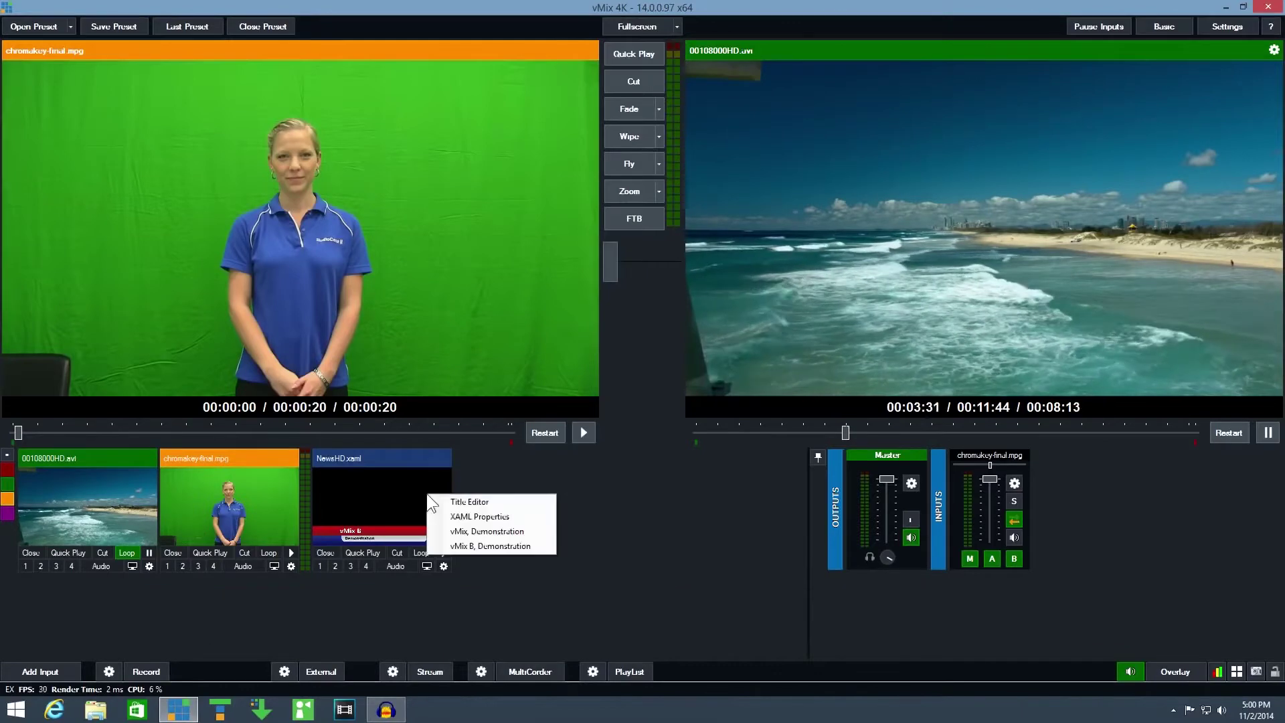
{"action": "left_click", "coordinate": [466, 529]}
{"action": "right_click", "coordinate": [436, 495]}
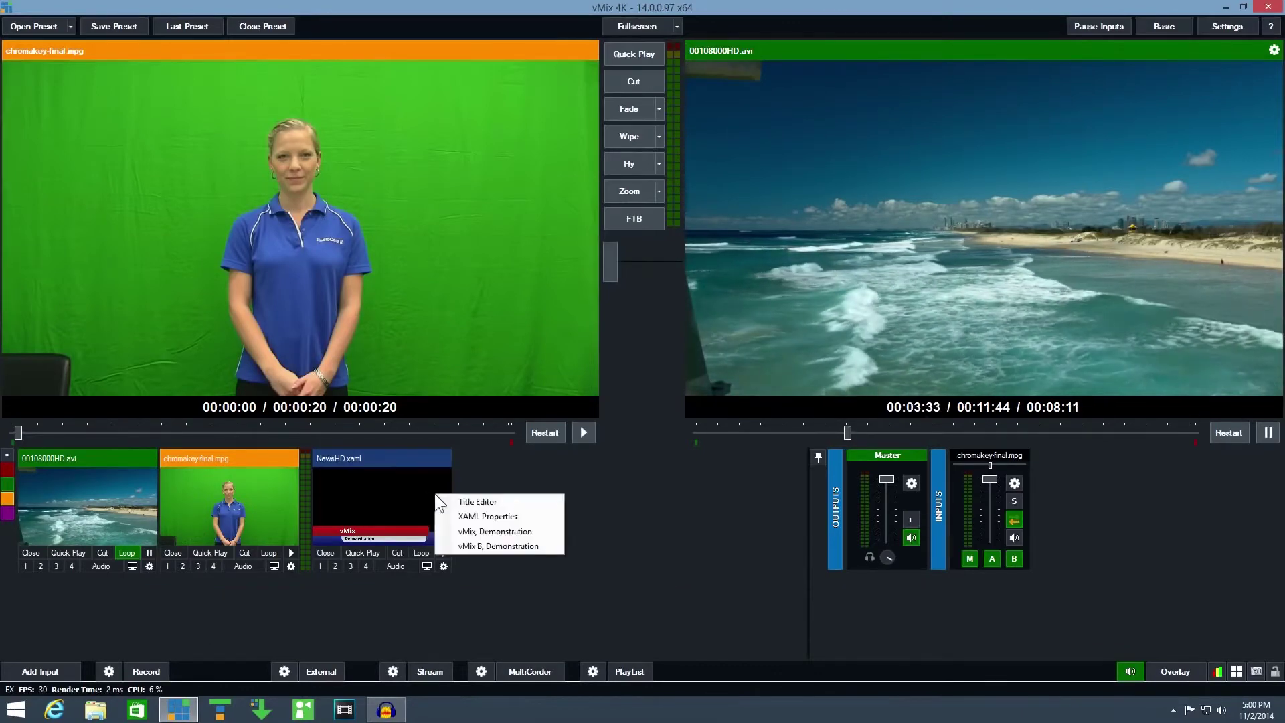
{"action": "left_click", "coordinate": [472, 545]}
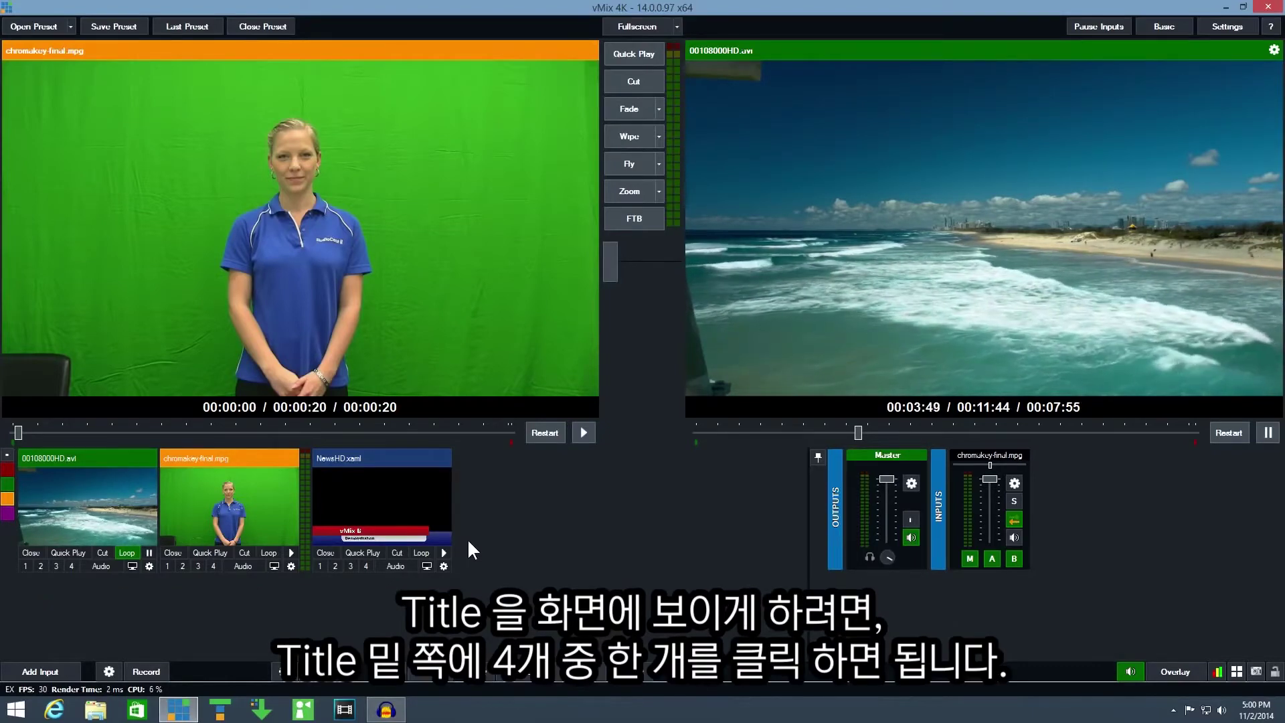
{"action": "left_click", "coordinate": [323, 565]}
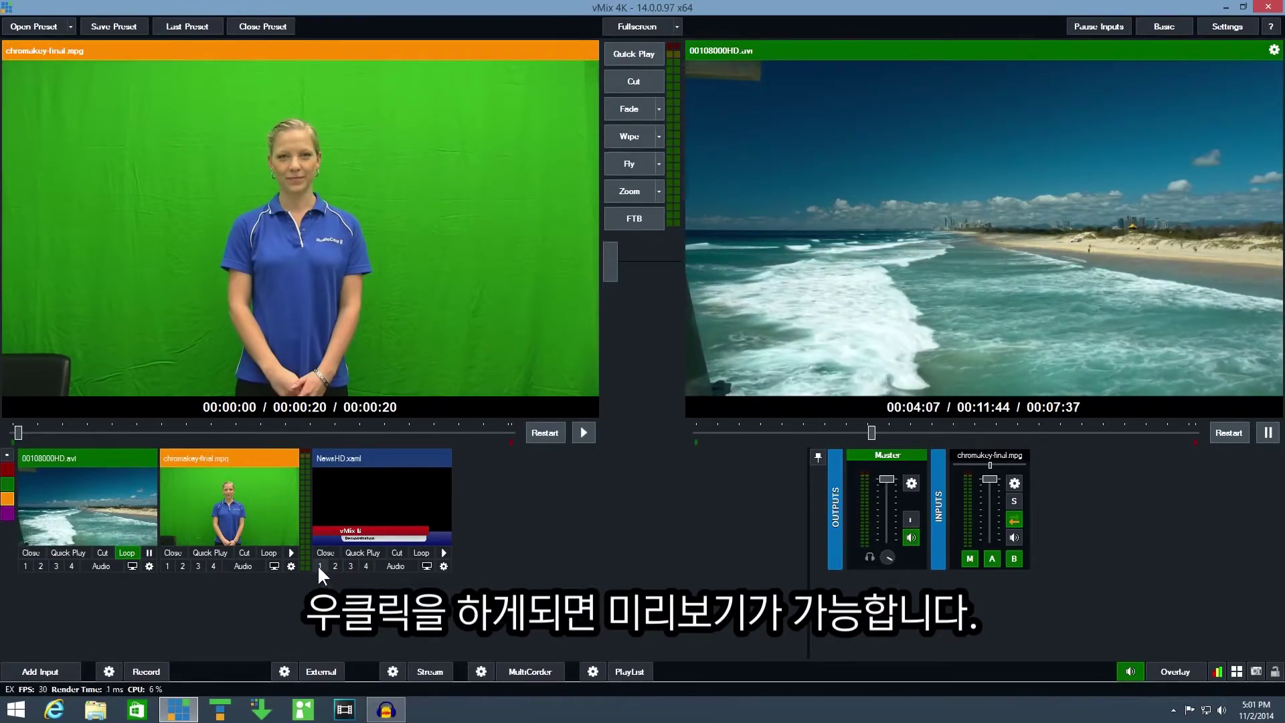
{"action": "right_click", "coordinate": [318, 565]}
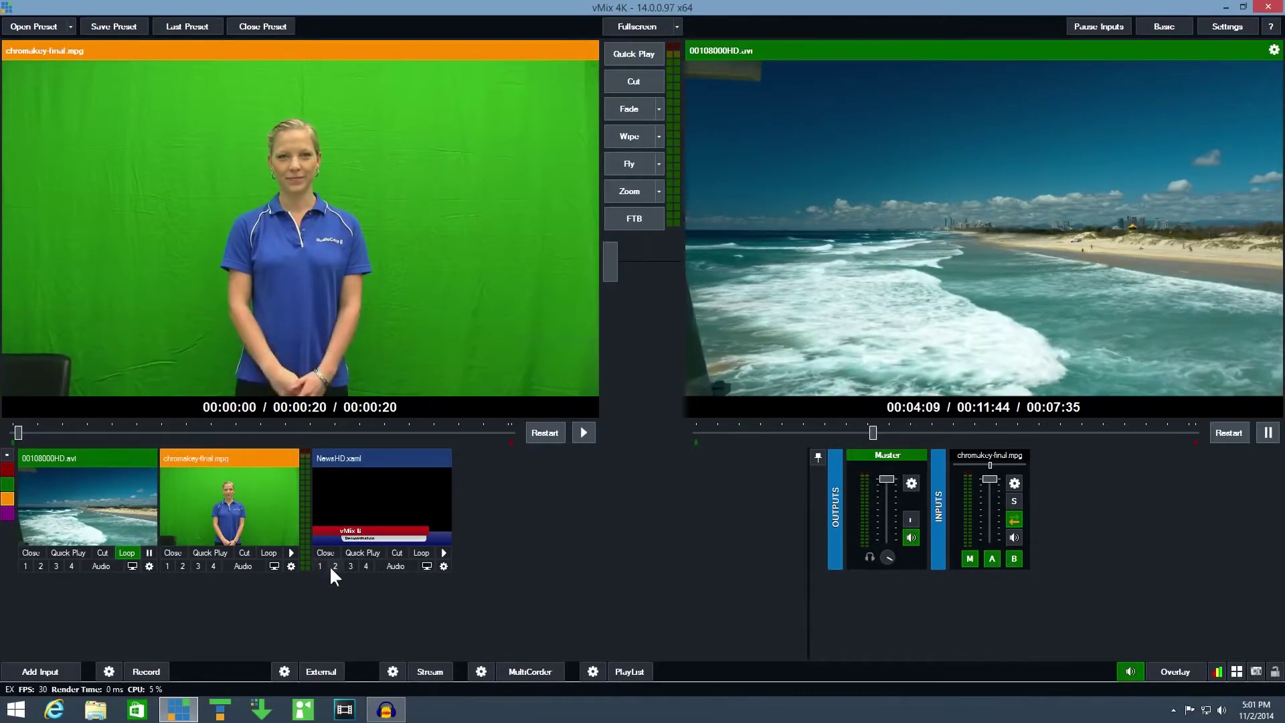
{"action": "right_click", "coordinate": [334, 566]}
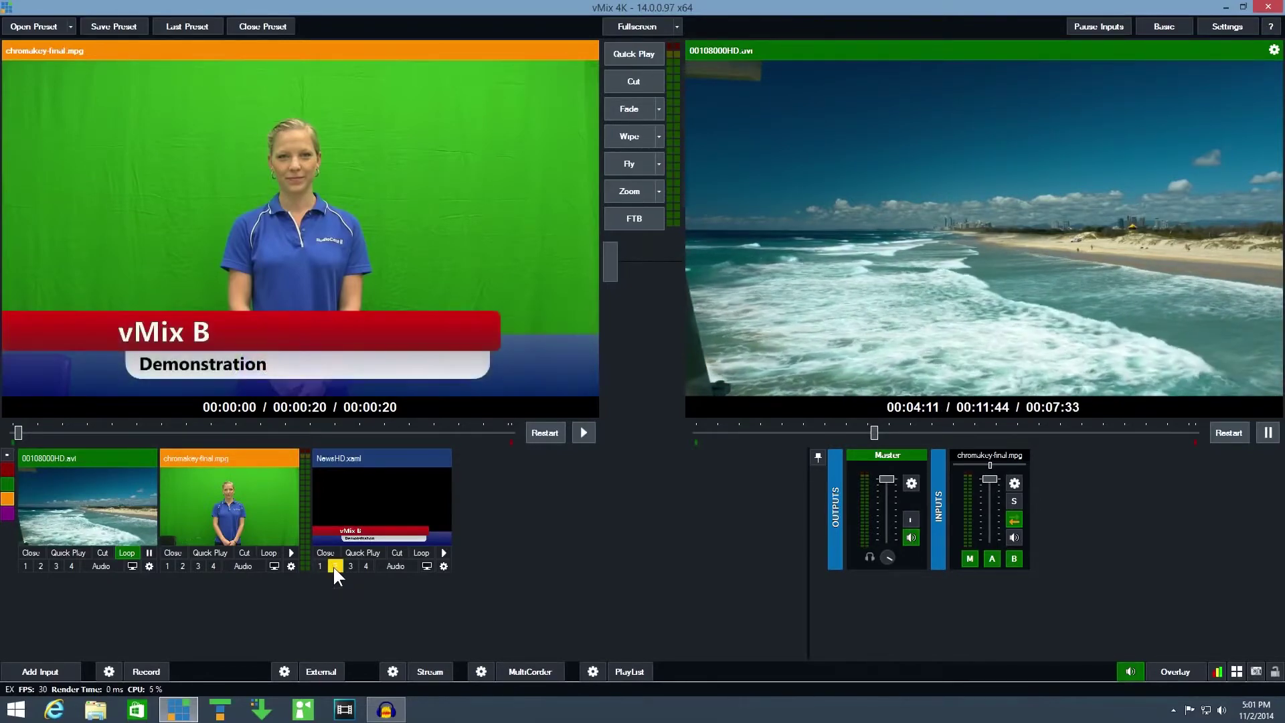
{"action": "right_click", "coordinate": [335, 566]}
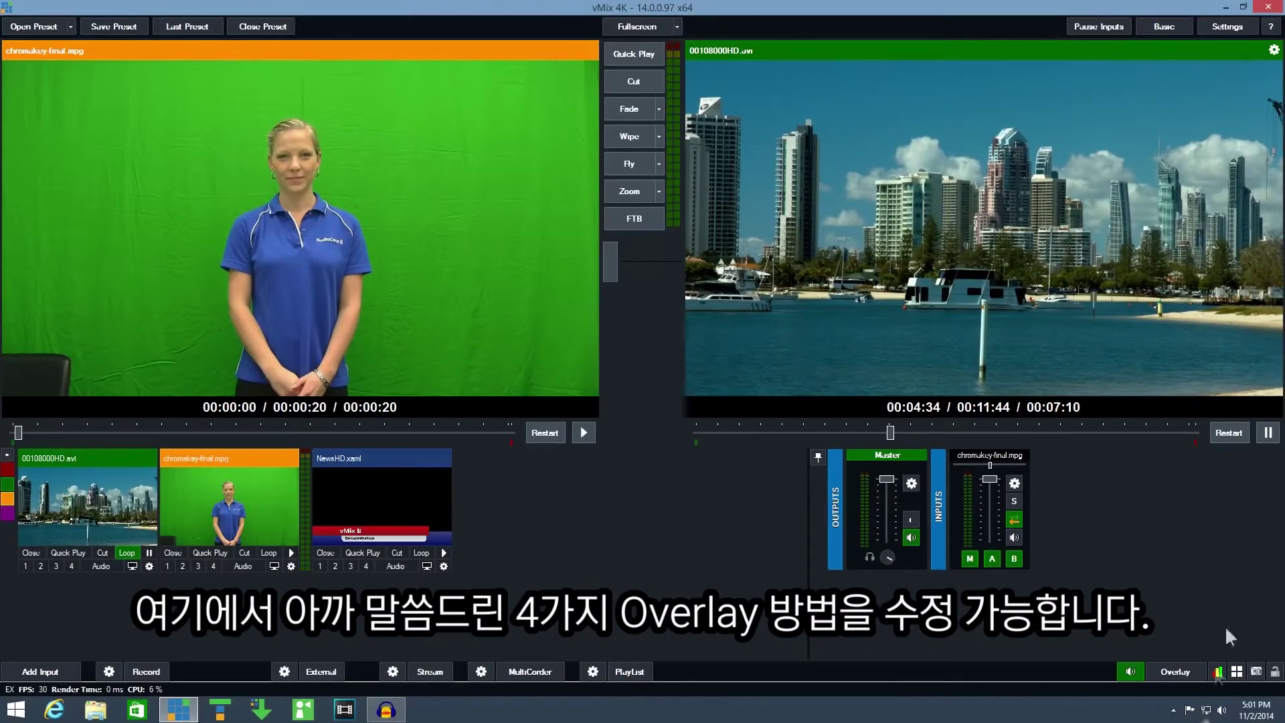
{"action": "left_click", "coordinate": [1172, 671]}
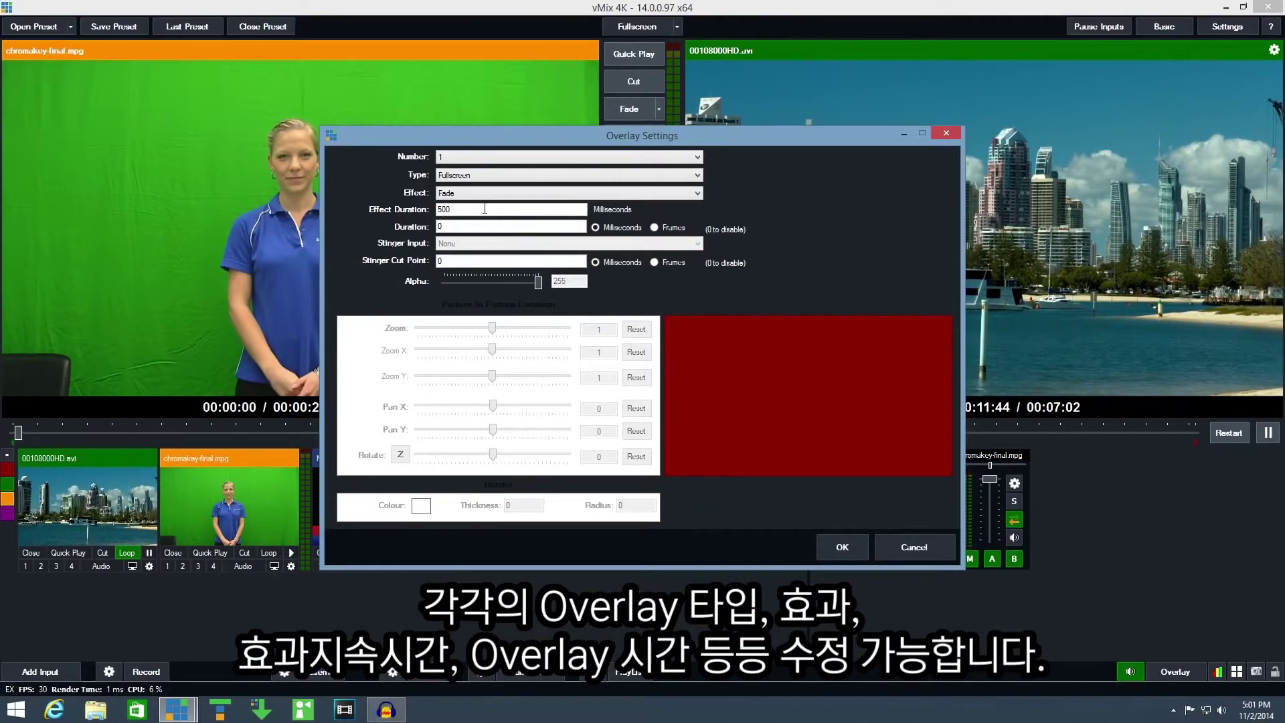
Step: Set overlay 1's effect to Slide, then slide the NewsHD title in and out to test
{"action": "left_click", "coordinate": [463, 194]}
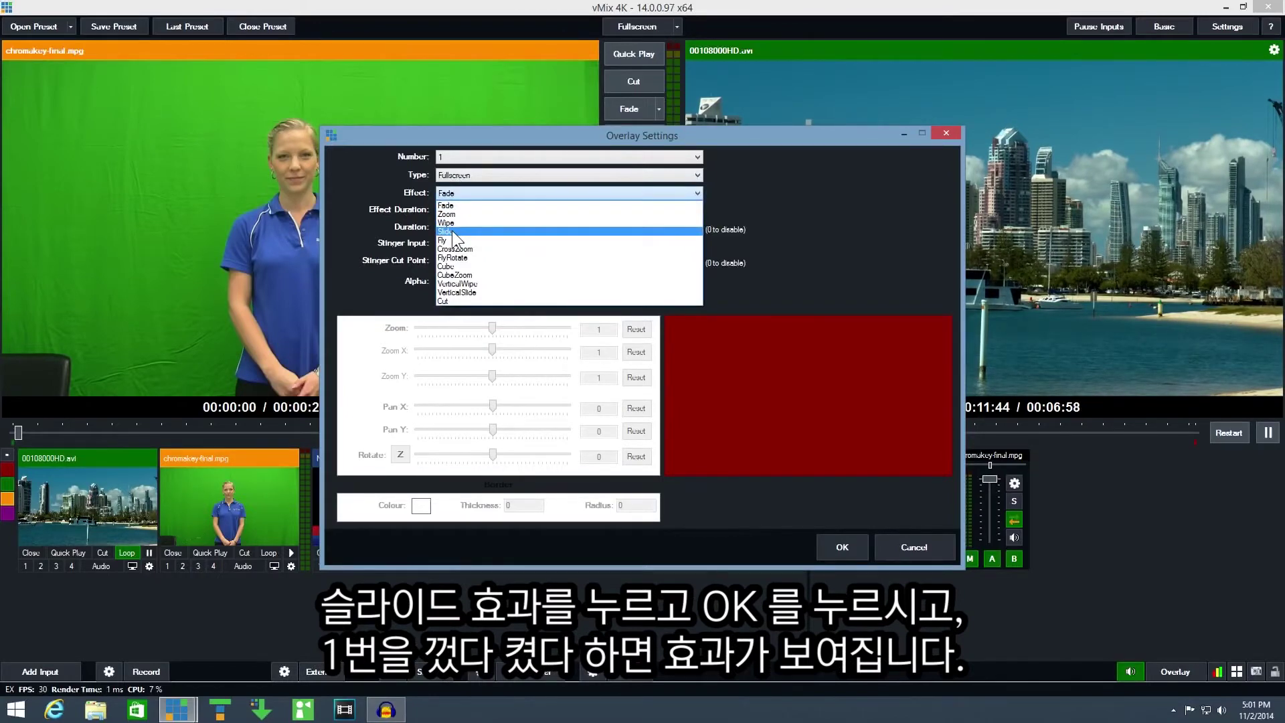
{"action": "left_click", "coordinate": [454, 232]}
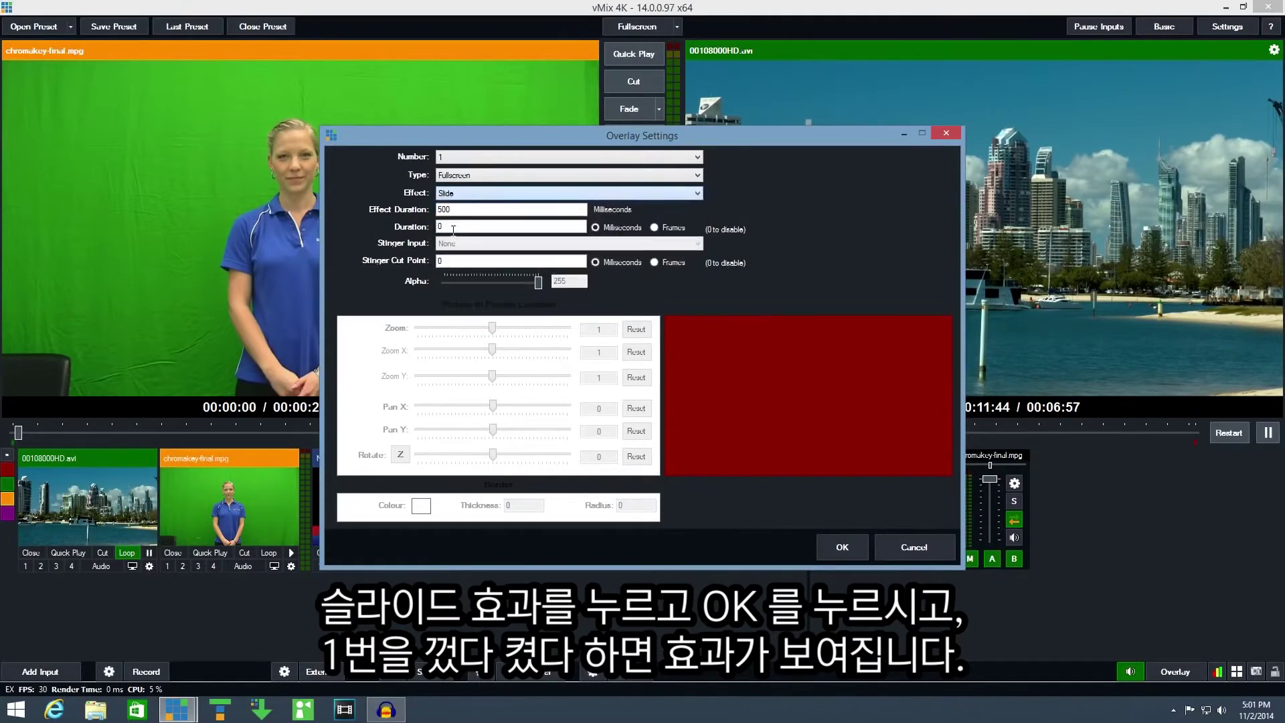
{"action": "left_click", "coordinate": [841, 548]}
{"action": "left_click", "coordinate": [319, 566]}
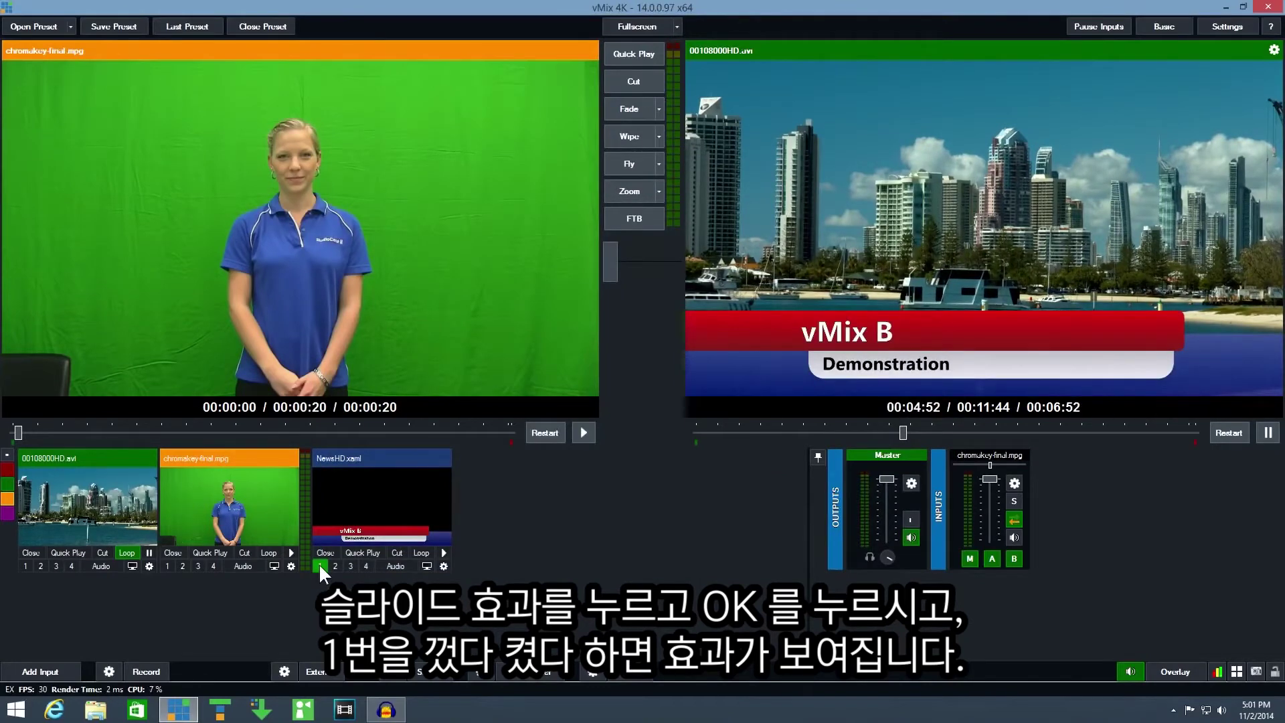
{"action": "left_click", "coordinate": [319, 565]}
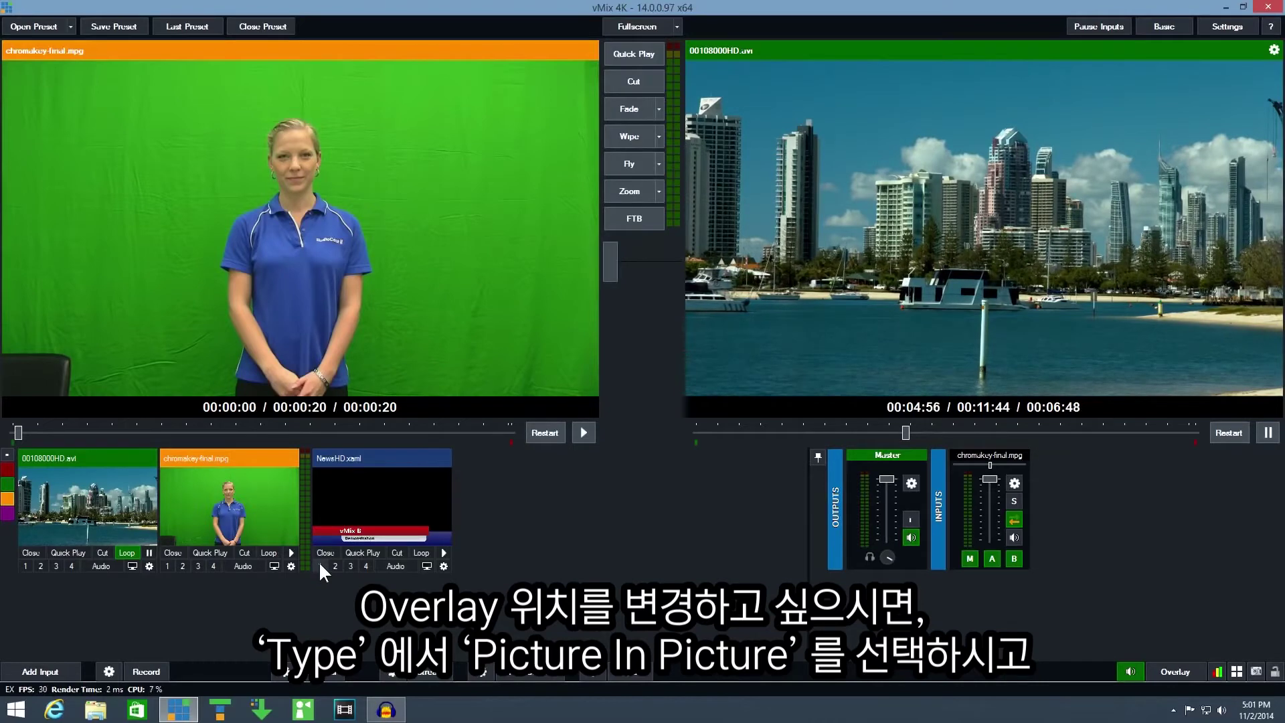
Step: Make overlay 1 a PictureInPicture at zoom 0.54, positioned at X -0.353, Y 0.333
{"action": "left_click", "coordinate": [1169, 666]}
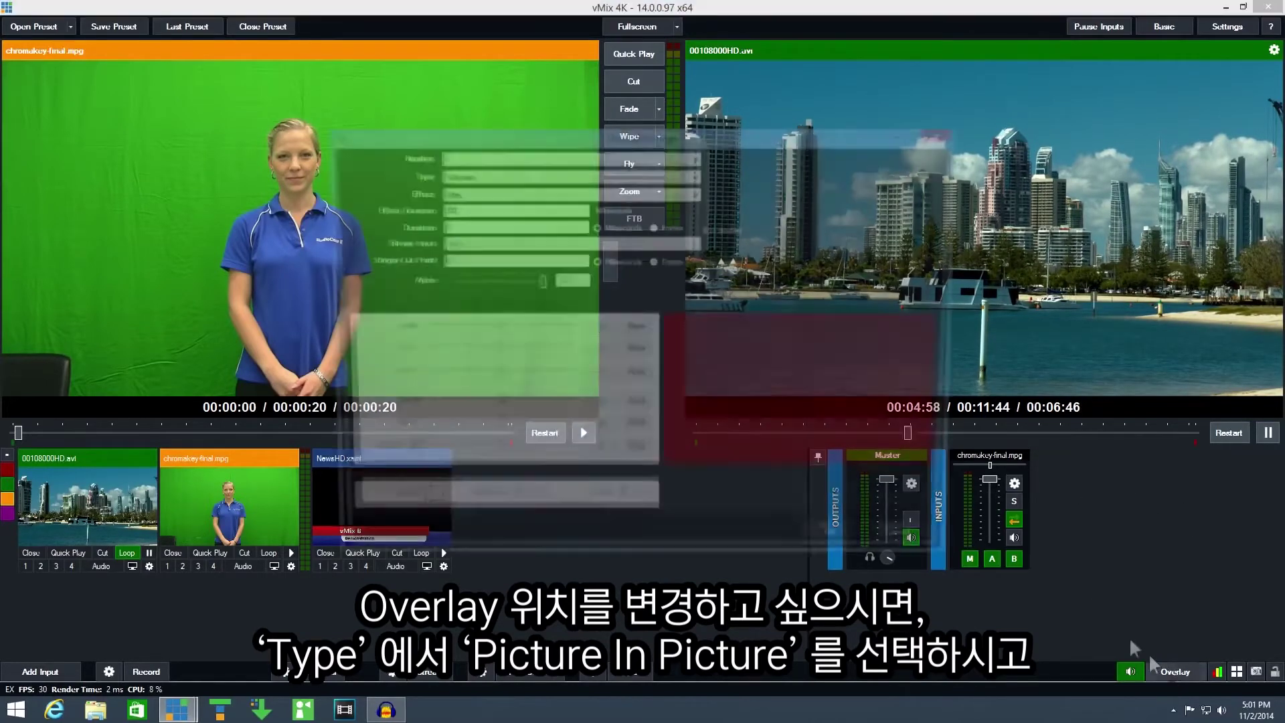
{"action": "left_click", "coordinate": [484, 177]}
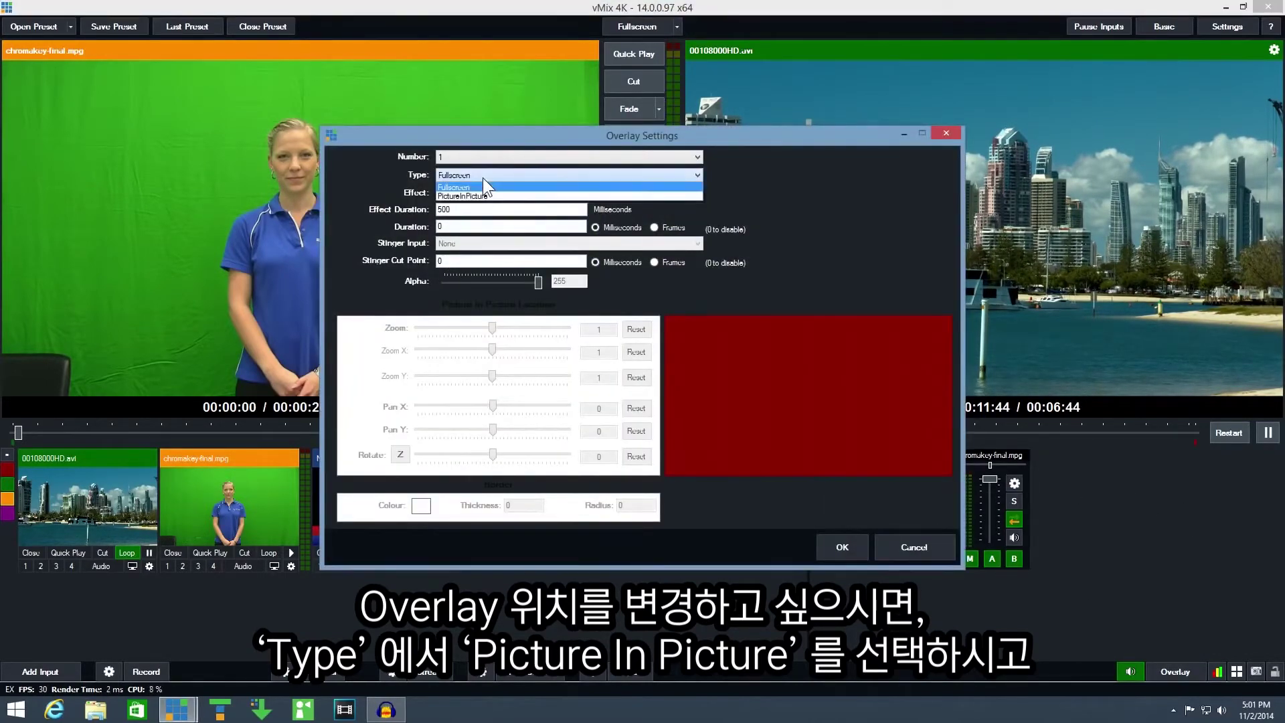
{"action": "left_click", "coordinate": [473, 195]}
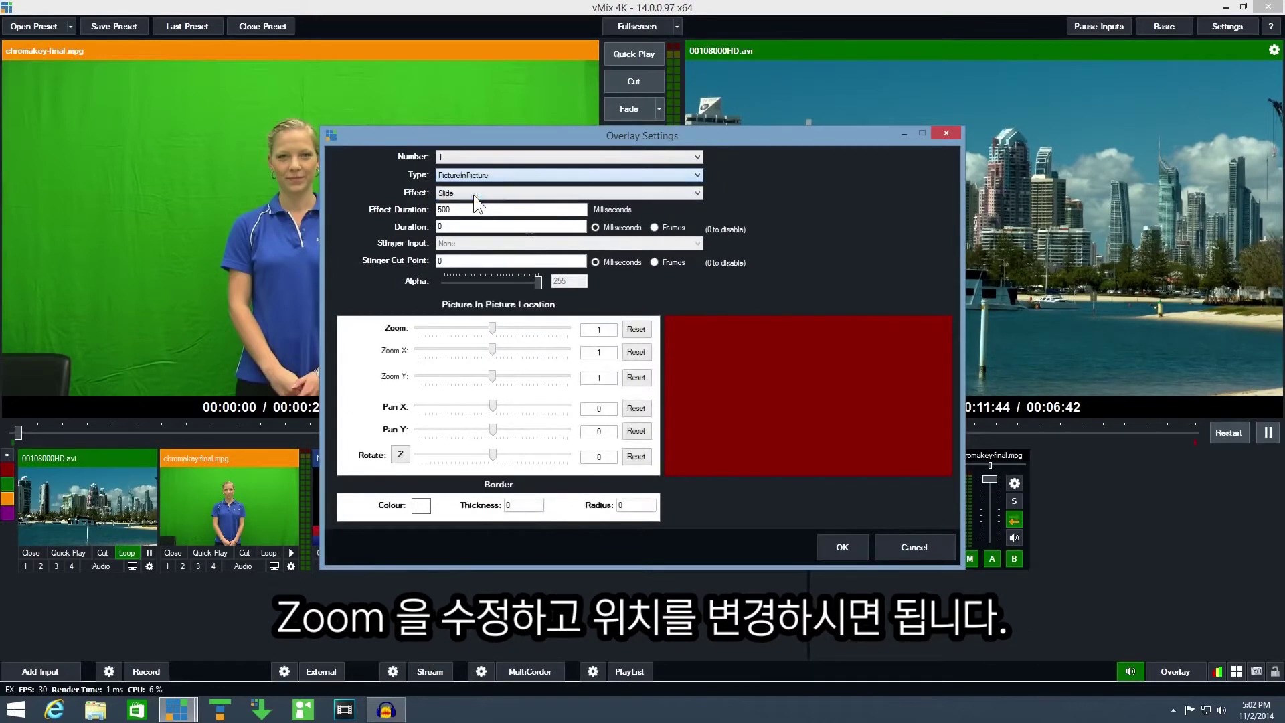
{"action": "left_click_drag", "start_coordinate": [493, 328], "coordinate": [462, 328]}
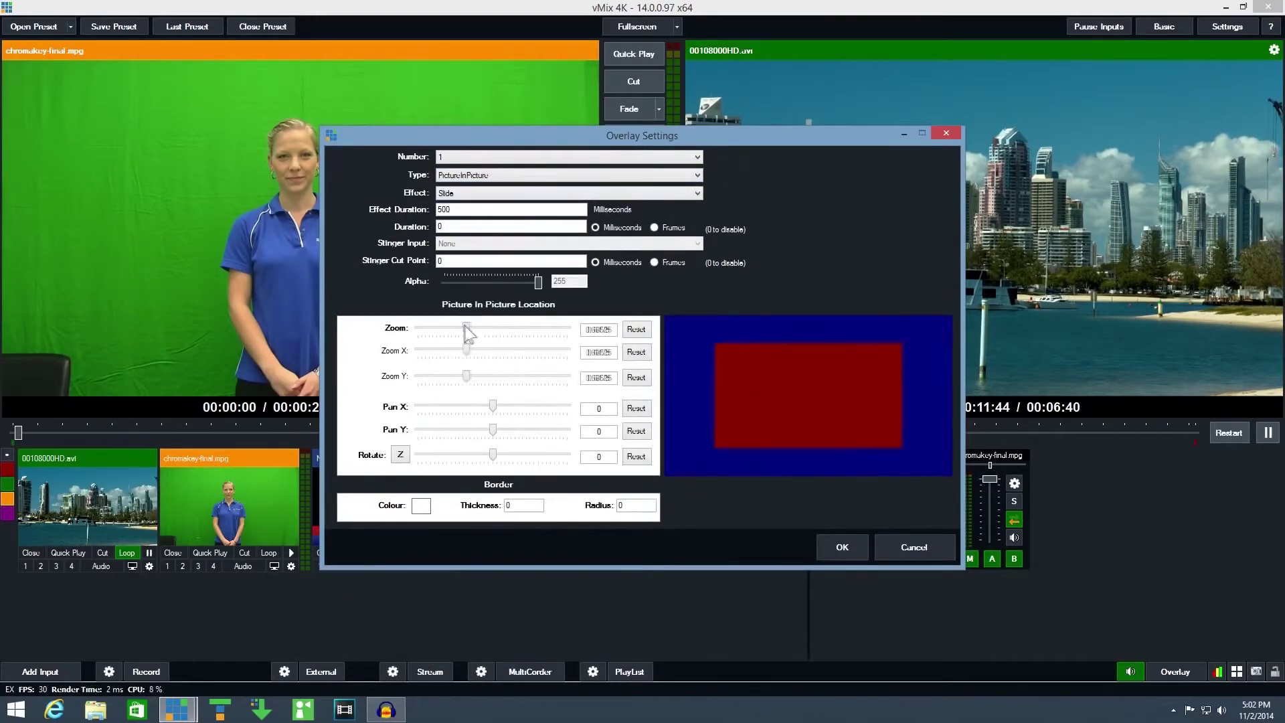
{"action": "left_click_drag", "start_coordinate": [498, 430], "coordinate": [501, 431]}
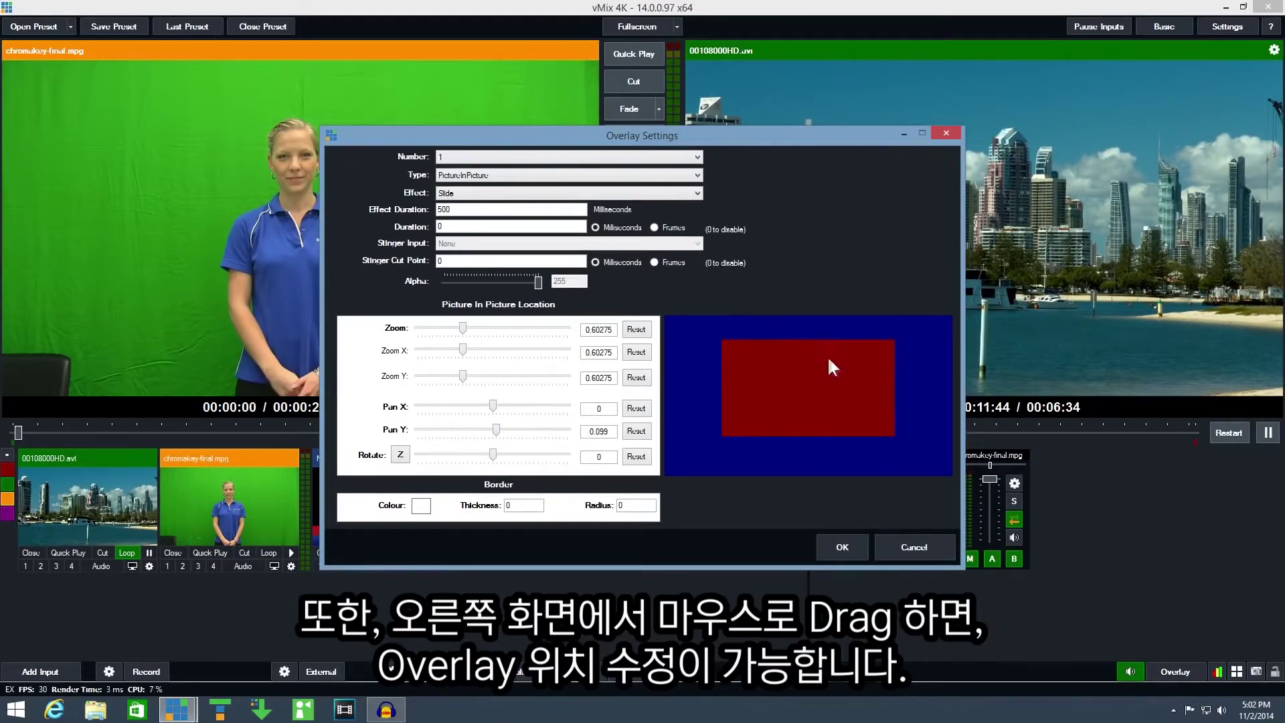
{"action": "left_click_drag", "start_coordinate": [820, 371], "coordinate": [737, 366]}
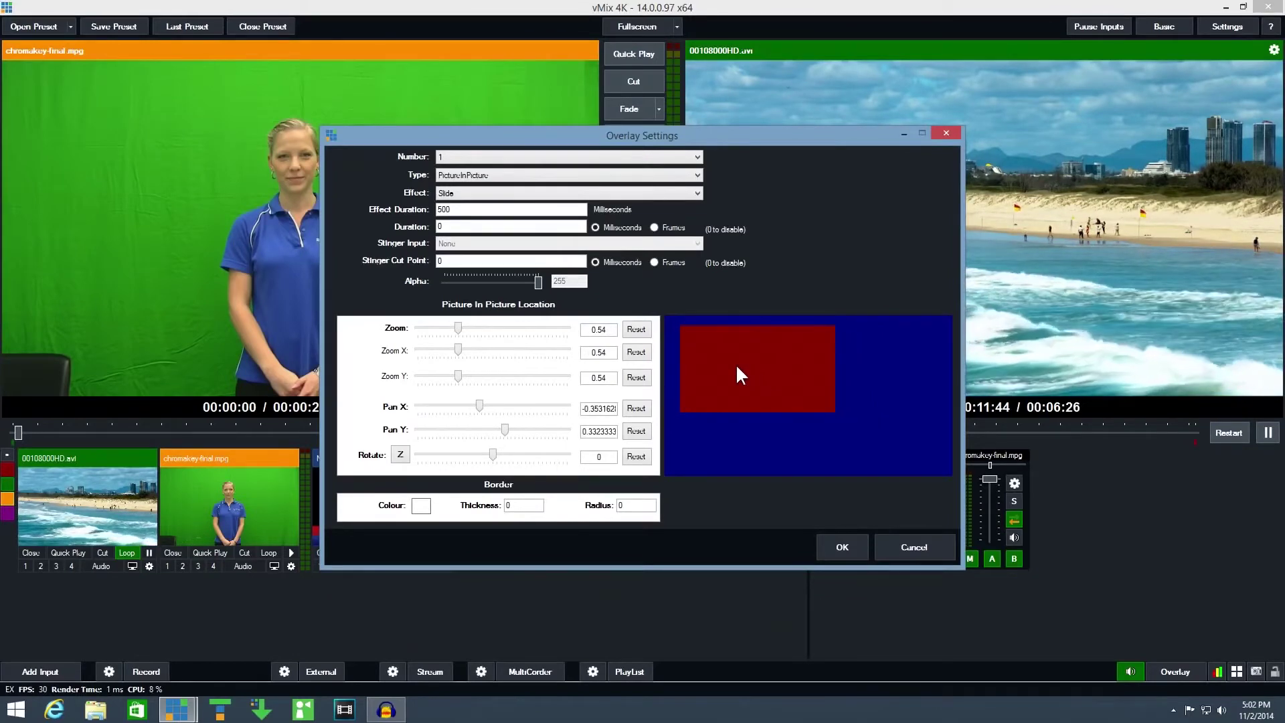
{"action": "left_click", "coordinate": [840, 547]}
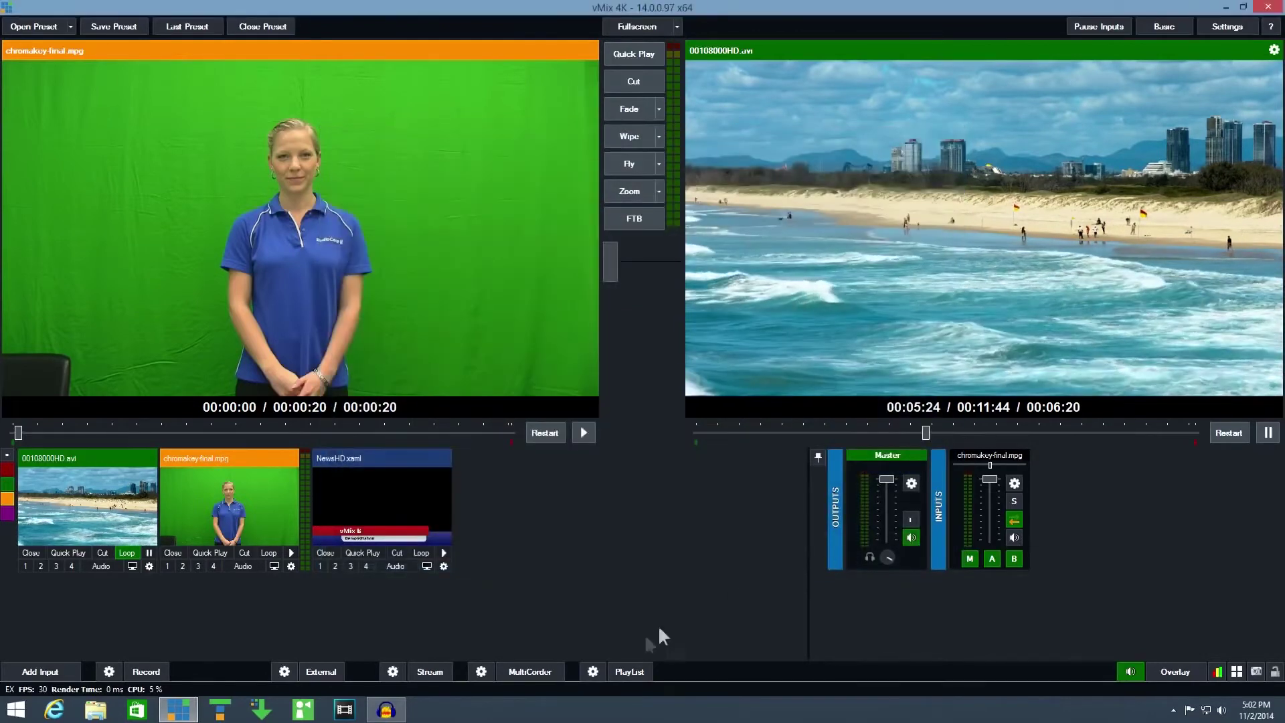
{"action": "left_click", "coordinate": [164, 568]}
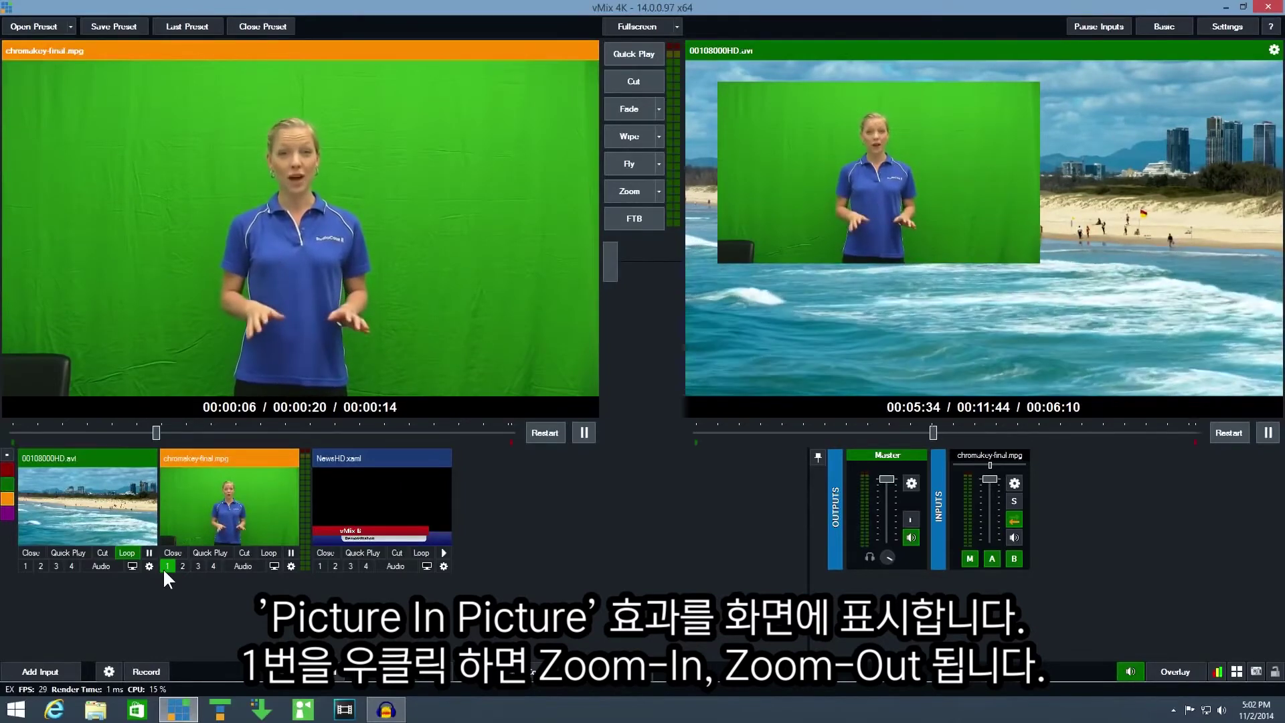
{"action": "right_click", "coordinate": [164, 570]}
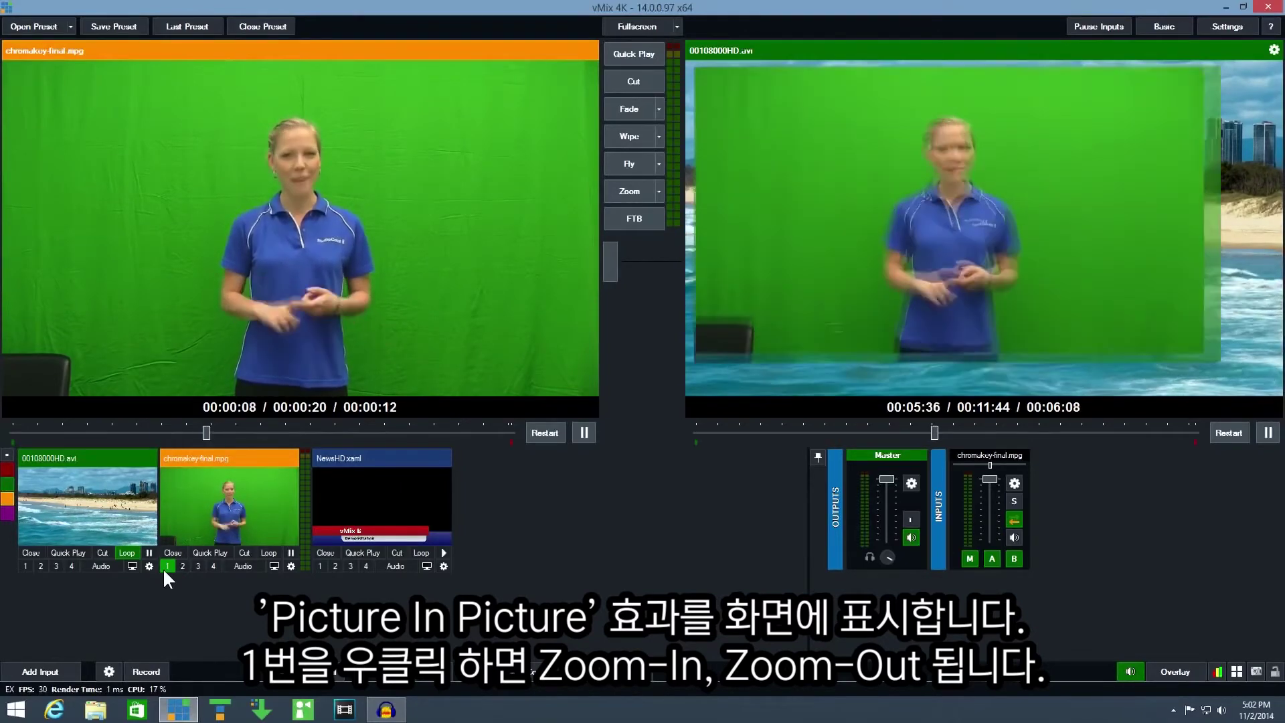
{"action": "right_click", "coordinate": [164, 571]}
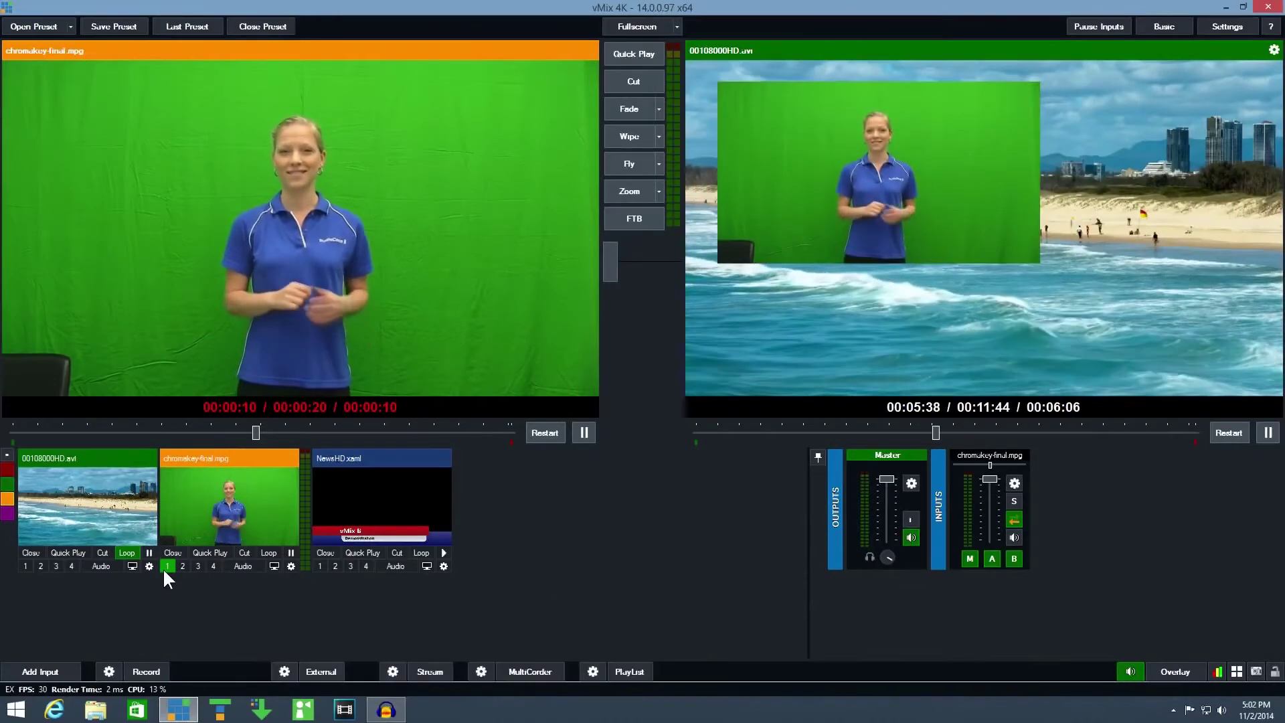
{"action": "left_click", "coordinate": [164, 569]}
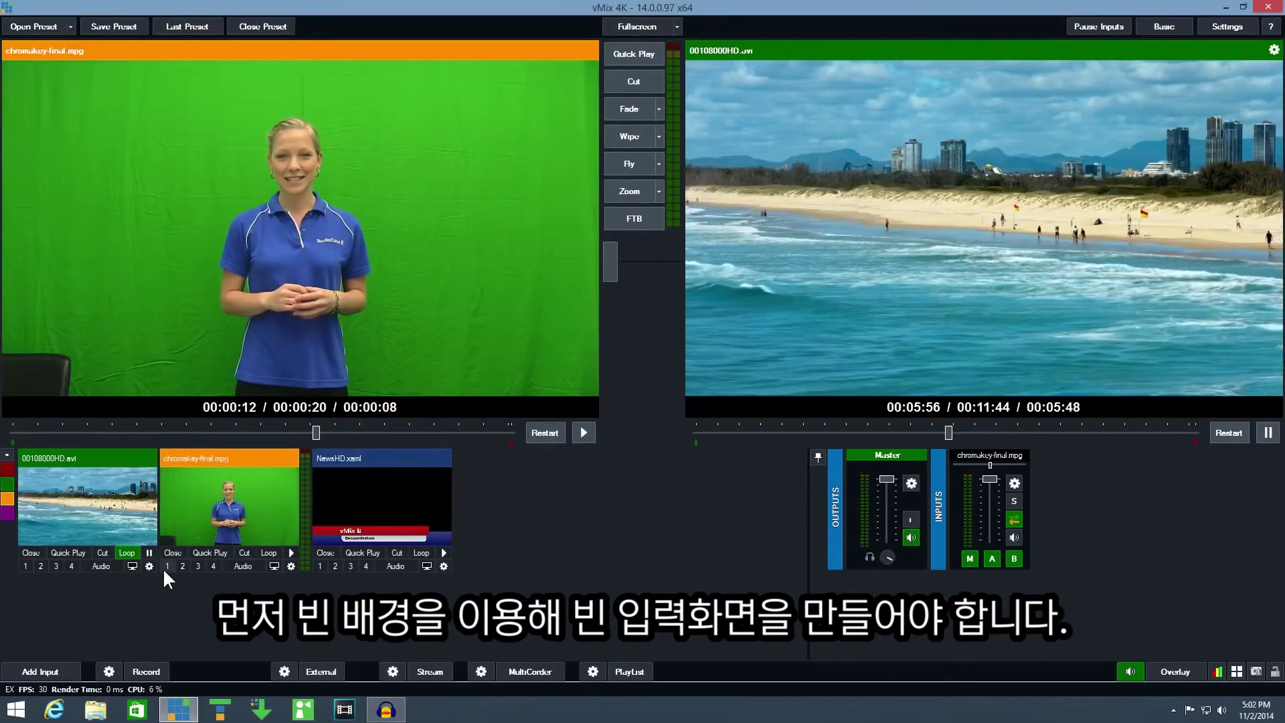
Step: Add a black Colour input and open its settings at the Multi View page
{"action": "left_click", "coordinate": [44, 674]}
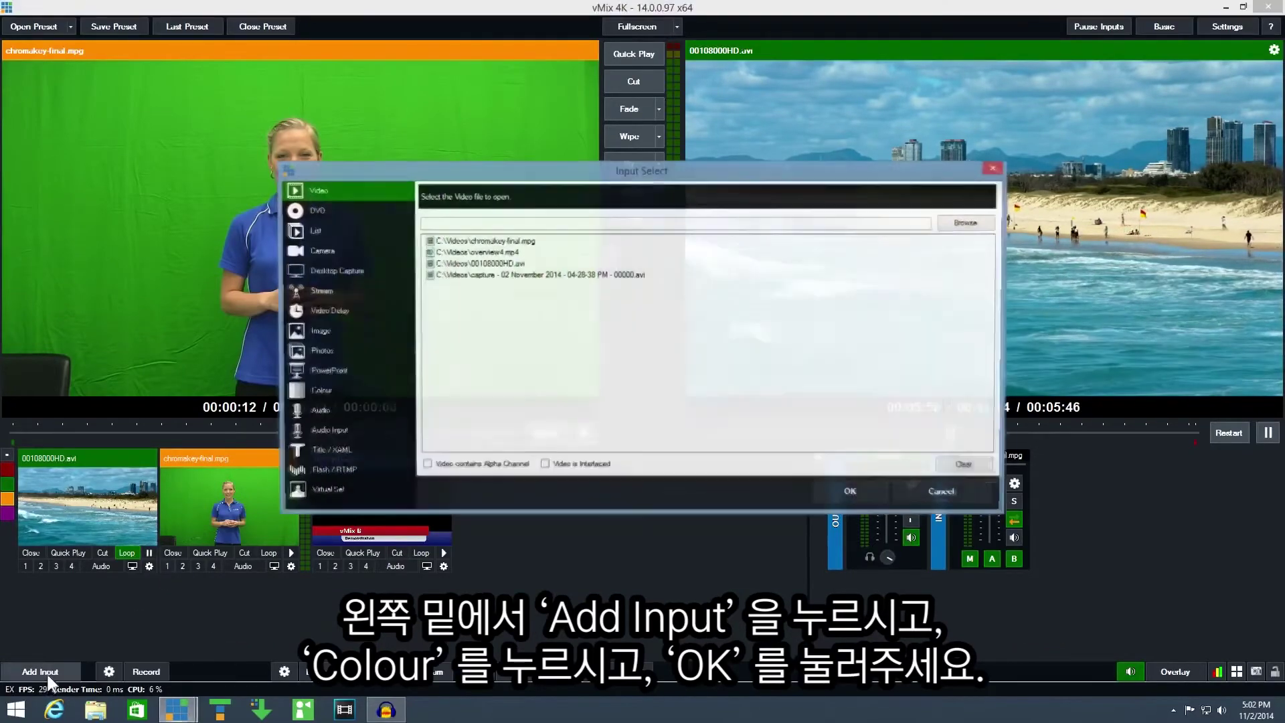
{"action": "left_click", "coordinate": [338, 392]}
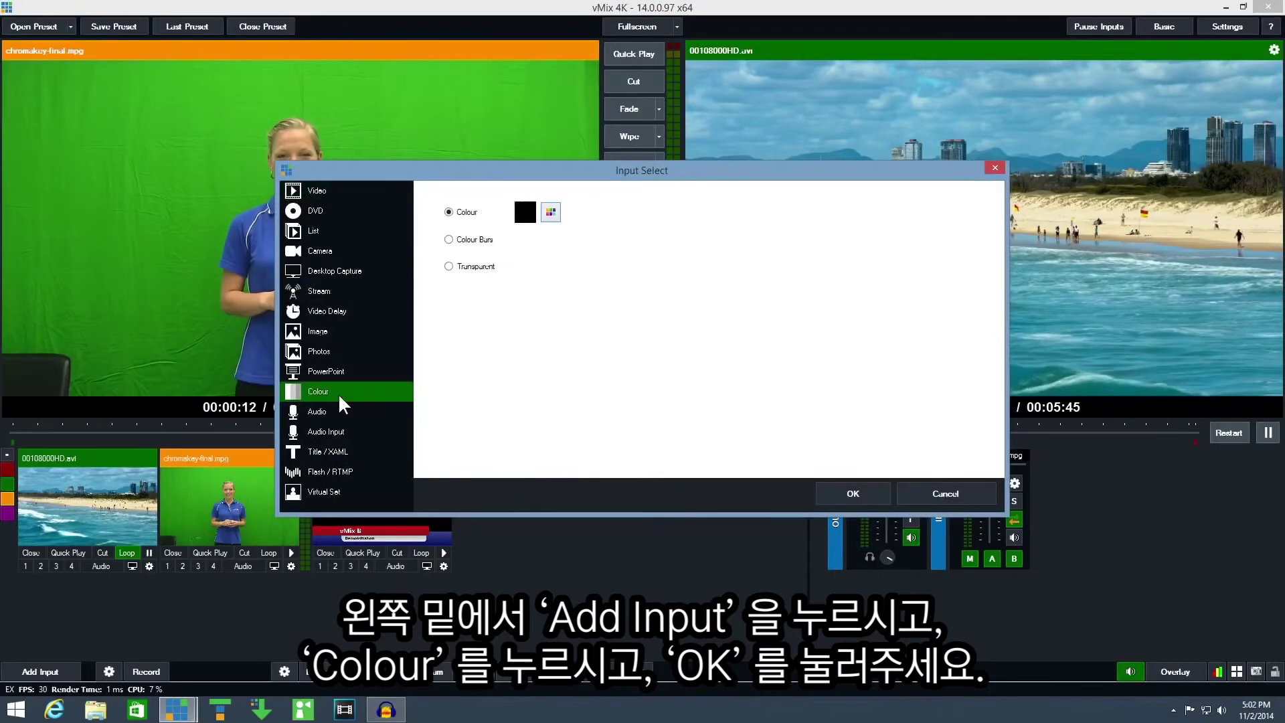
{"action": "left_click", "coordinate": [848, 494]}
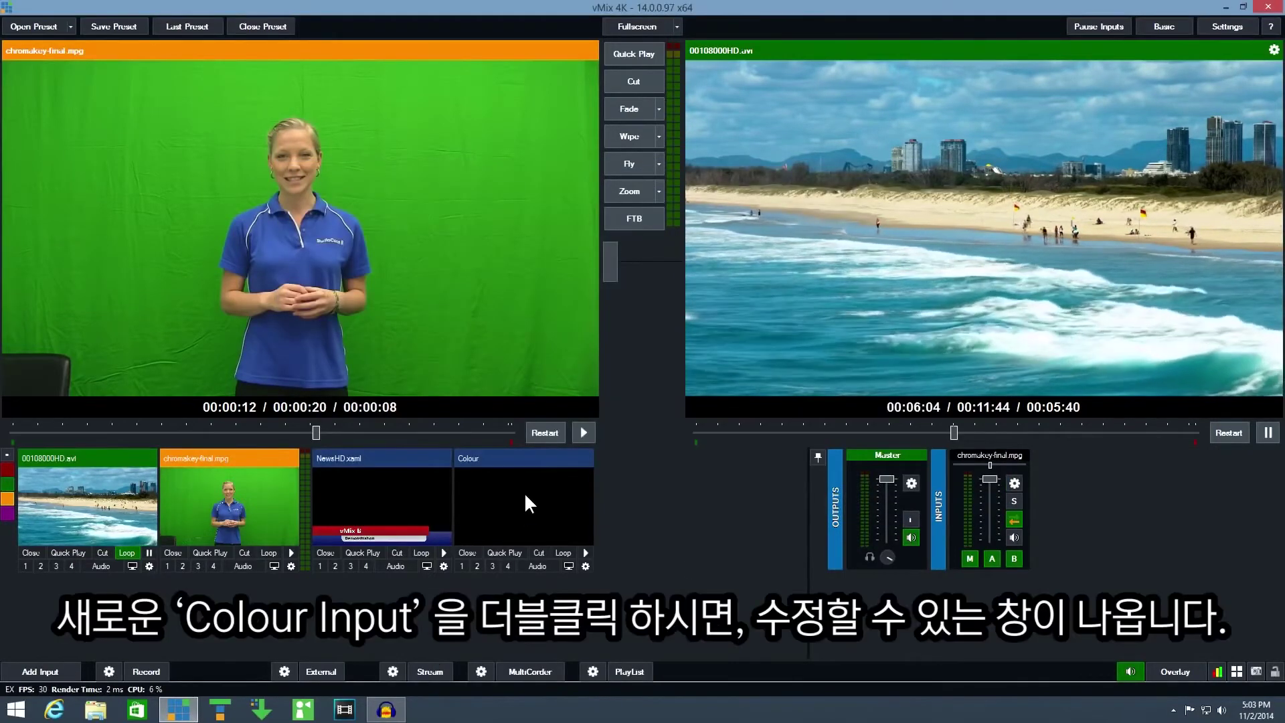
{"action": "double_click", "coordinate": [526, 496]}
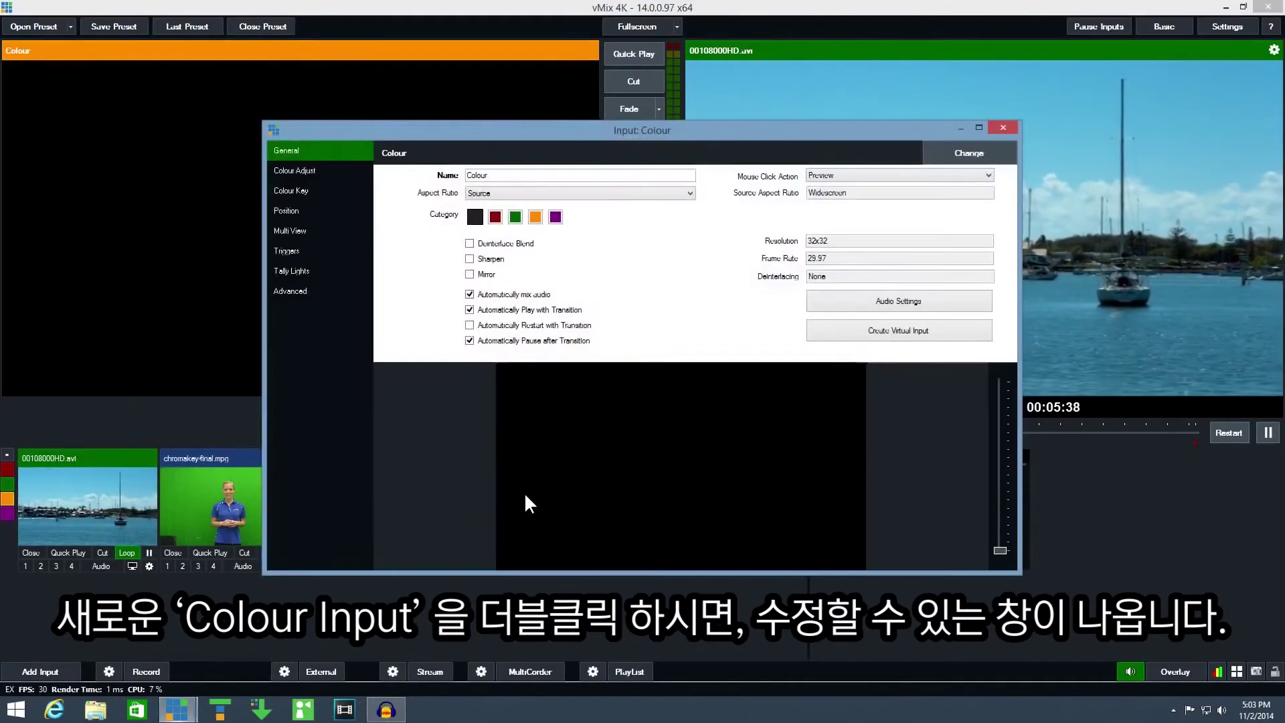
{"action": "left_click", "coordinate": [285, 235]}
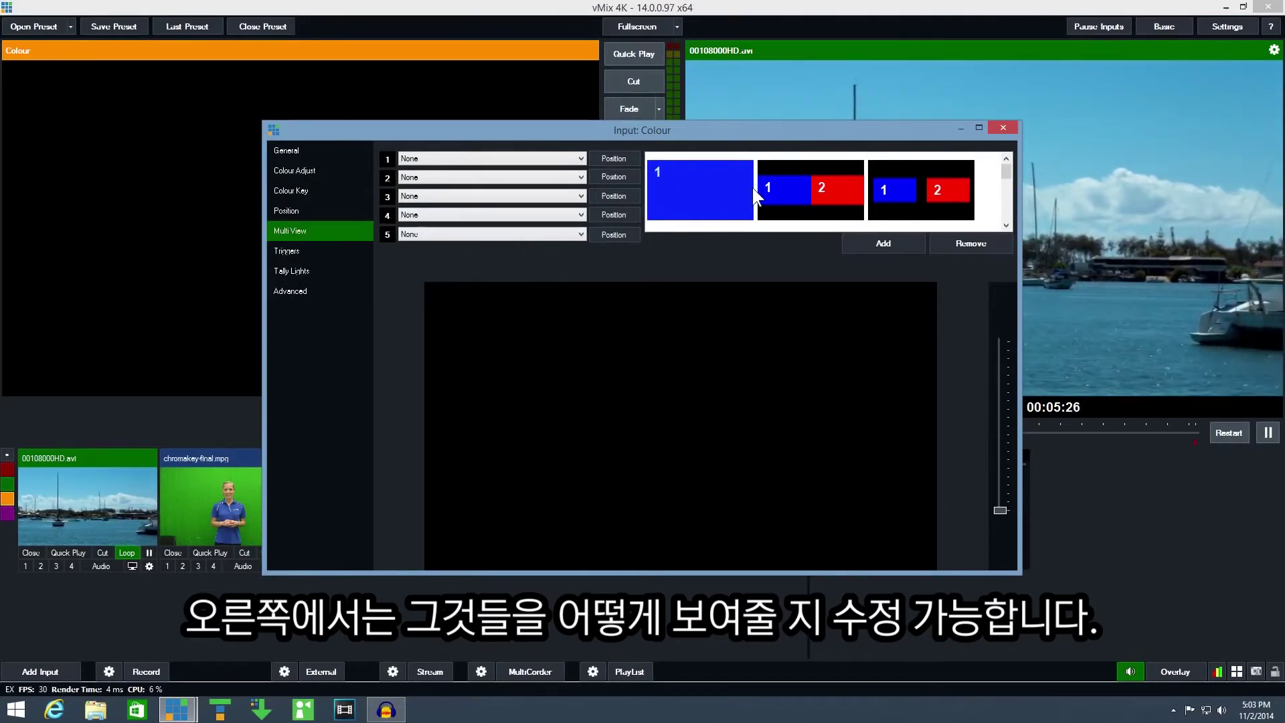
Step: Assign 00108000HD.avi to multi-view layer 1 and chromakey-final.mpg to layer 2
{"action": "left_click", "coordinate": [484, 159]}
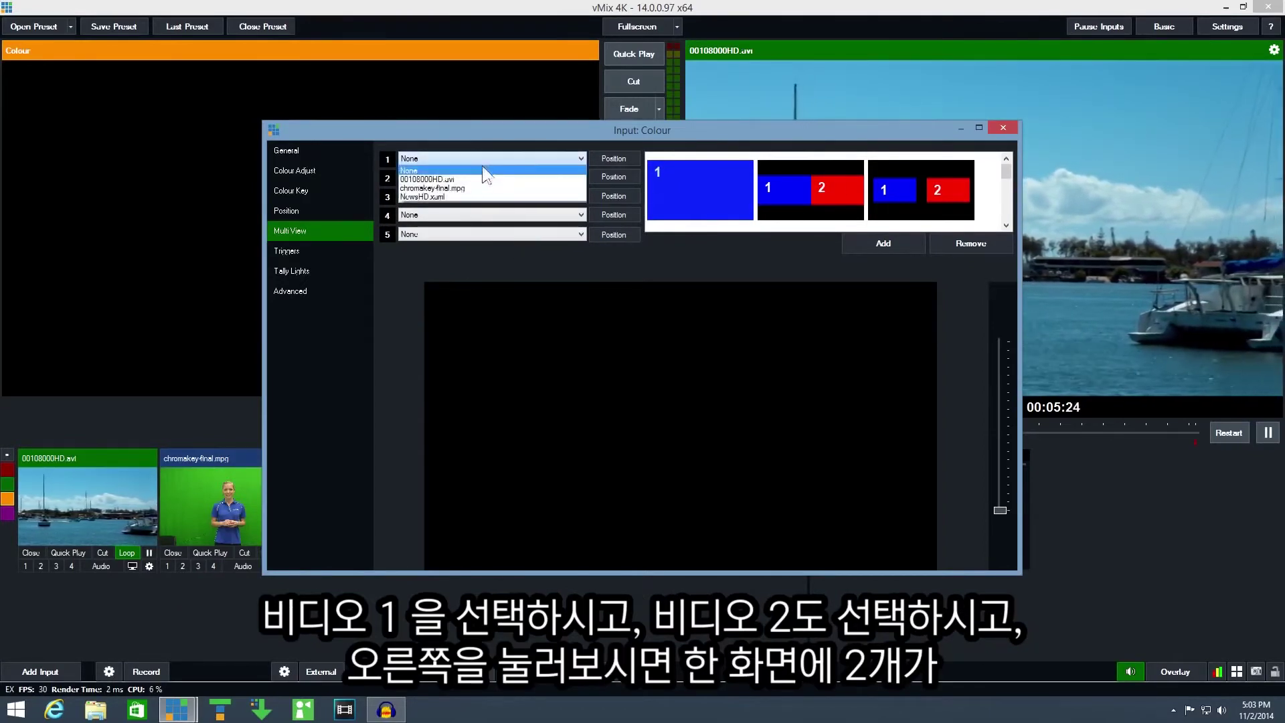
{"action": "left_click", "coordinate": [471, 179]}
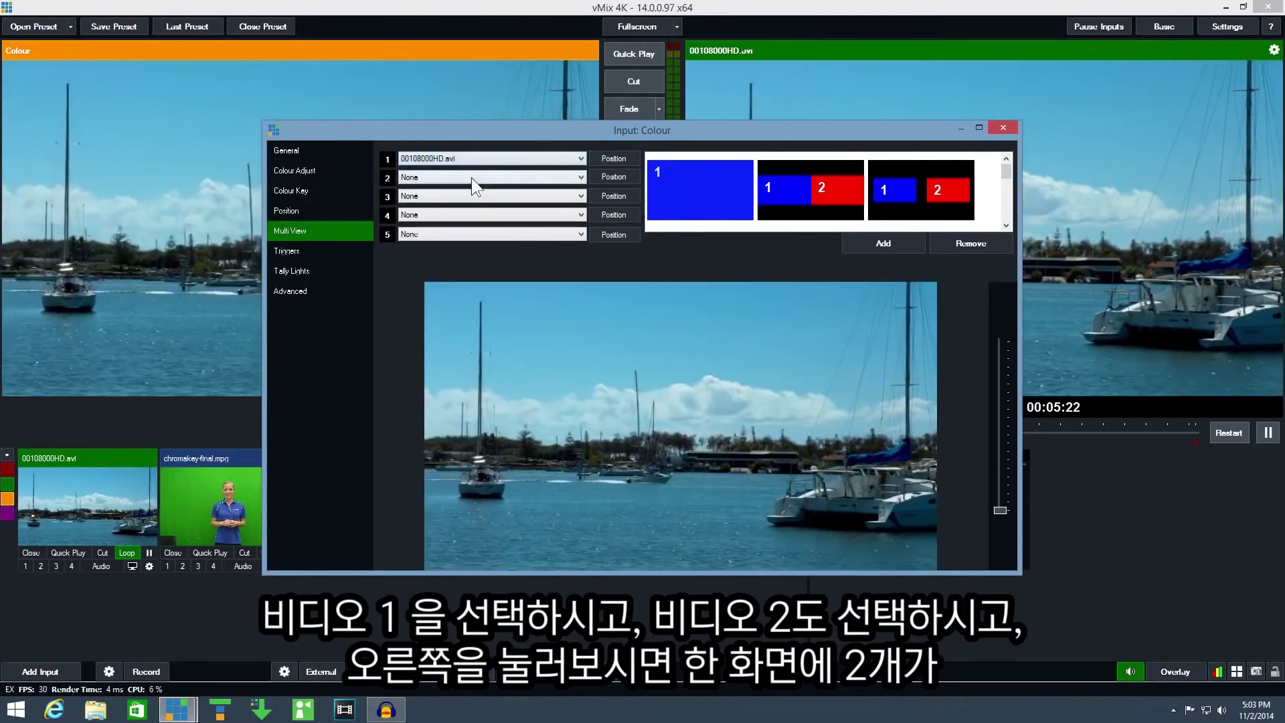
{"action": "left_click", "coordinate": [471, 178]}
{"action": "left_click", "coordinate": [438, 207]}
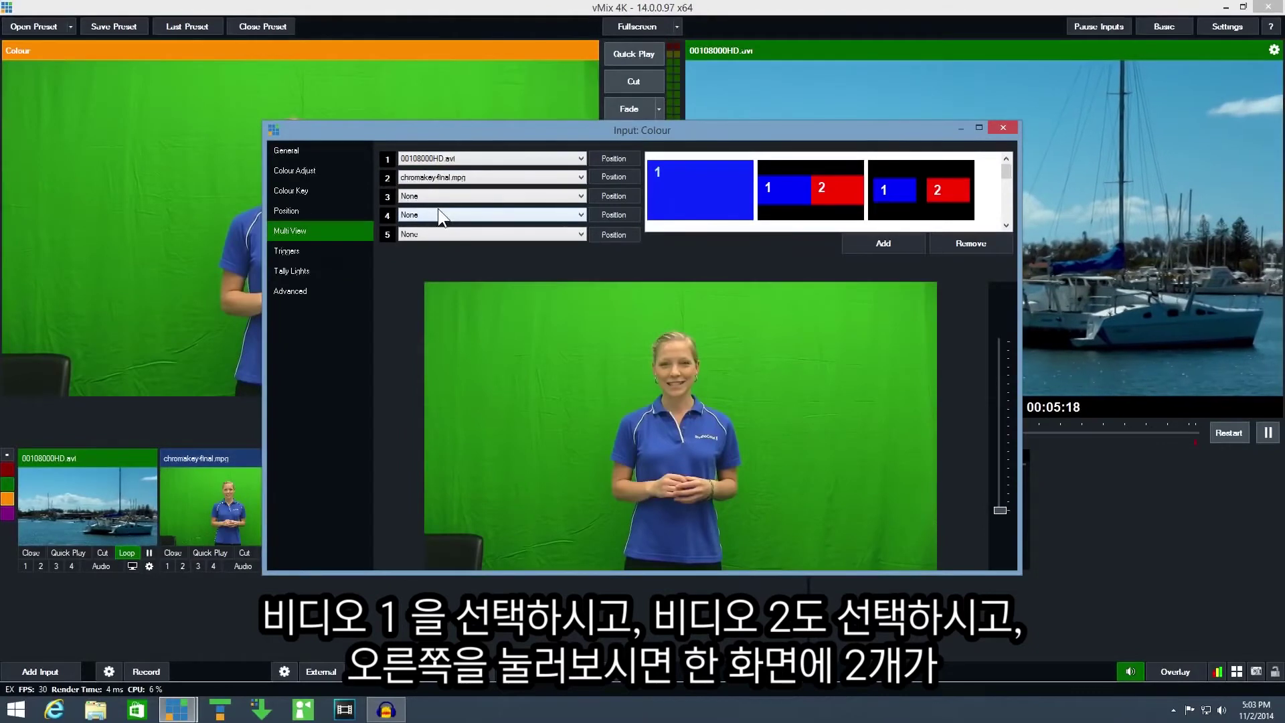
Step: Lay the two videos out side by side, adjusting their position and size
{"action": "left_click", "coordinate": [817, 188]}
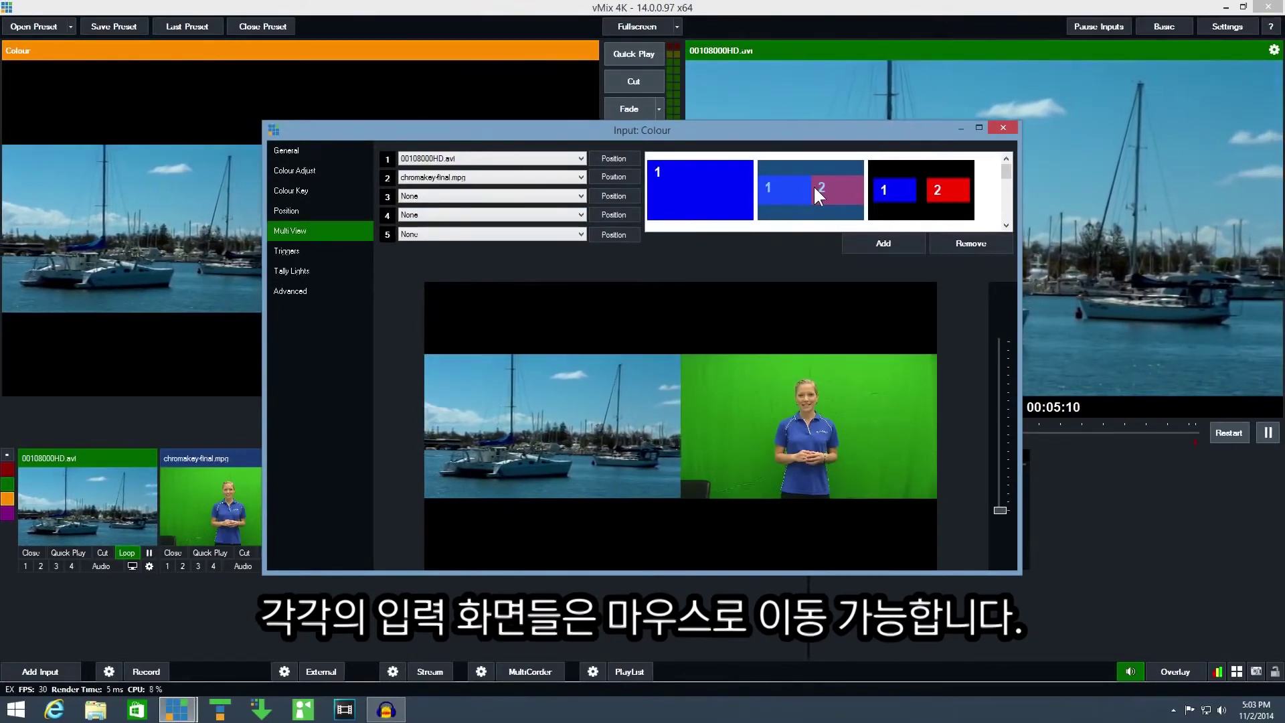
{"action": "left_click_drag", "start_coordinate": [560, 407], "coordinate": [544, 407]}
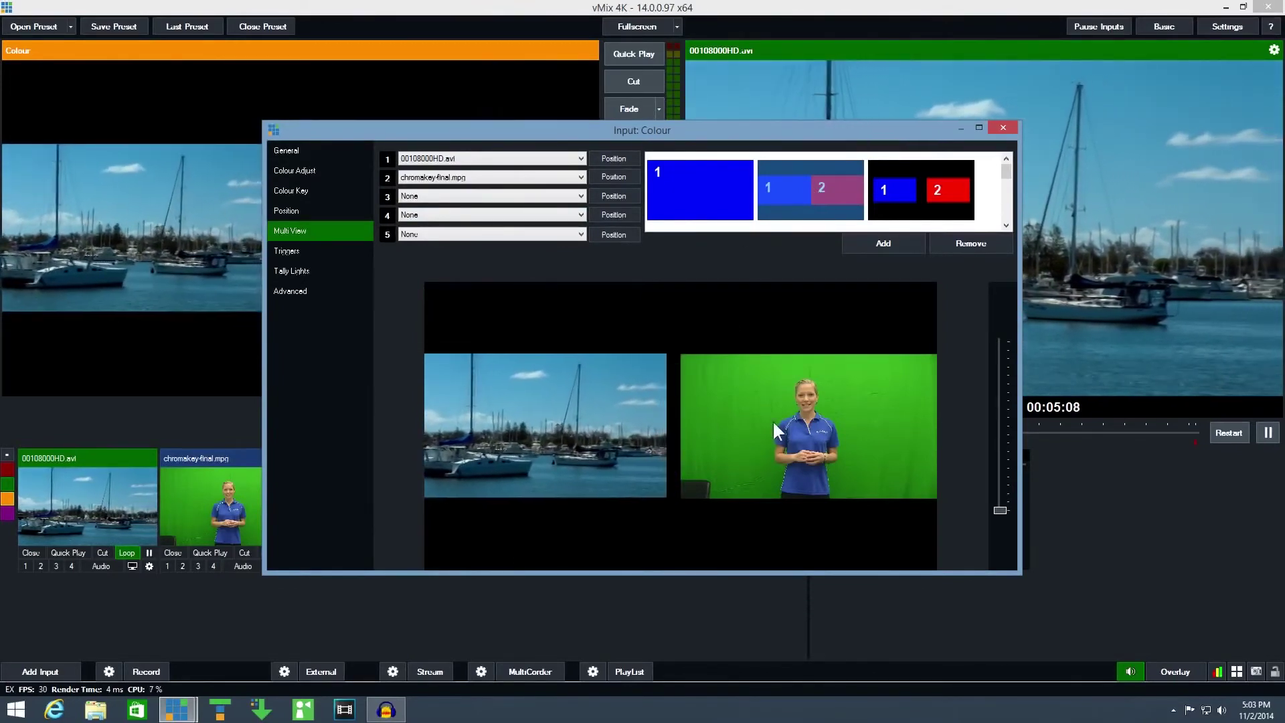
{"action": "left_click_drag", "start_coordinate": [773, 419], "coordinate": [776, 419]}
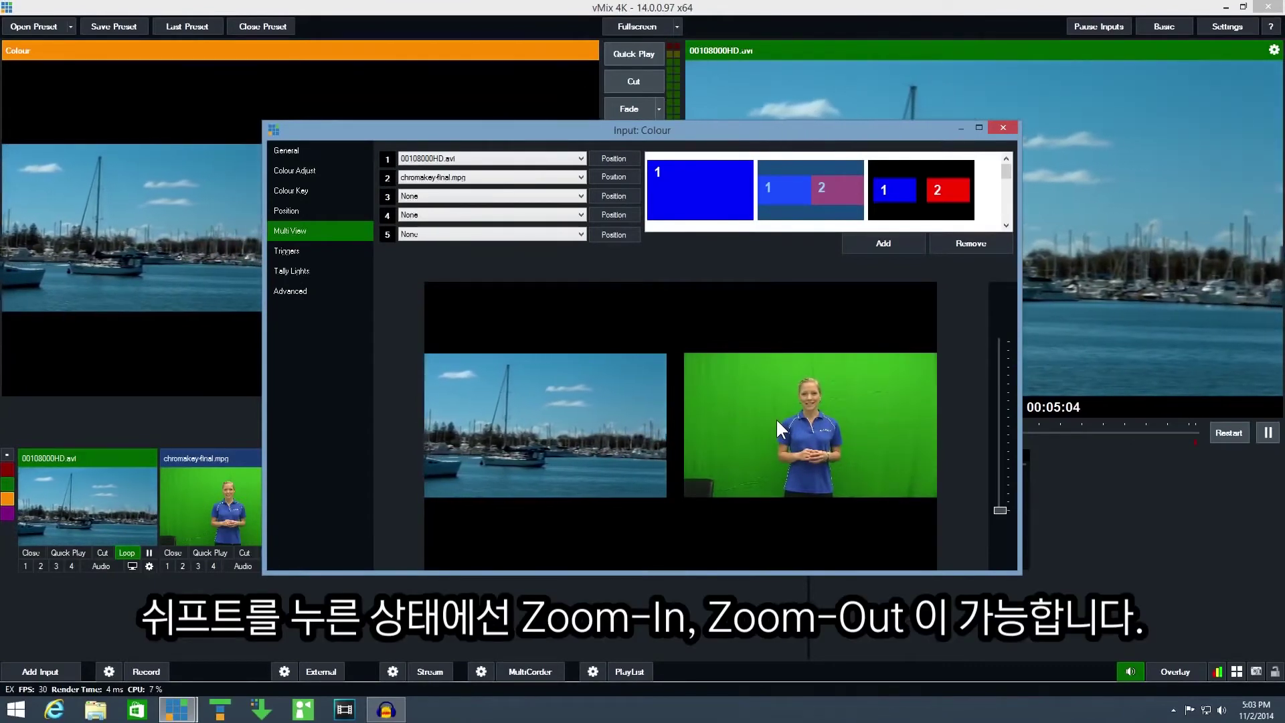
{"action": "mouse_move", "coordinate": [777, 418]}
{"action": "left_mouse_down"}
{"action": "mouse_move", "coordinate": [794, 449]}
{"action": "mouse_move", "coordinate": [769, 432]}
{"action": "left_mouse_up"}
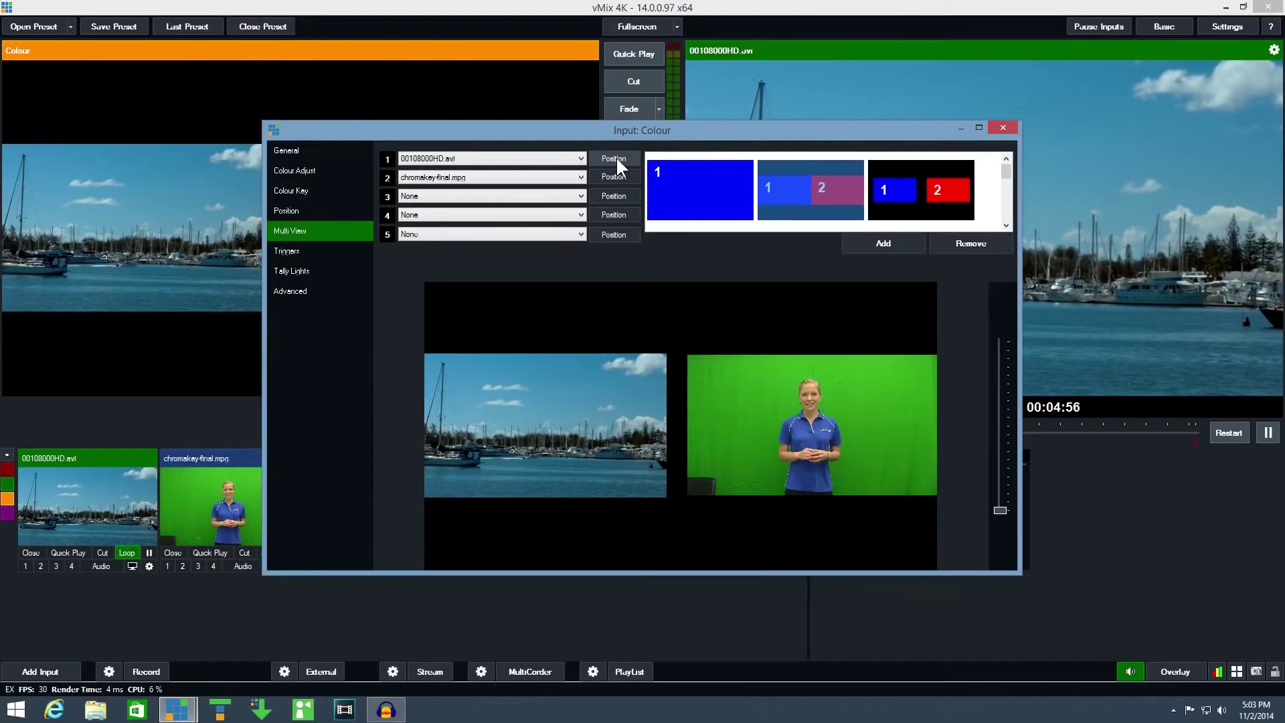
{"action": "left_click", "coordinate": [793, 193]}
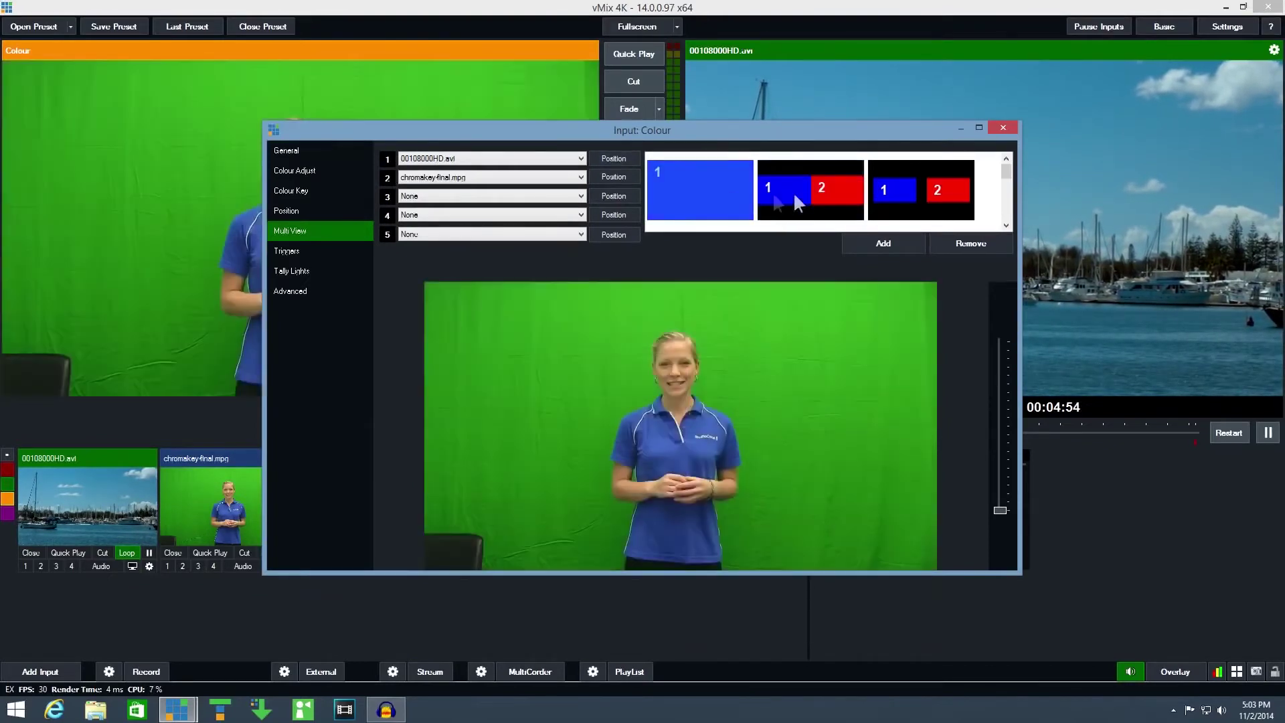
{"action": "left_click", "coordinate": [802, 192]}
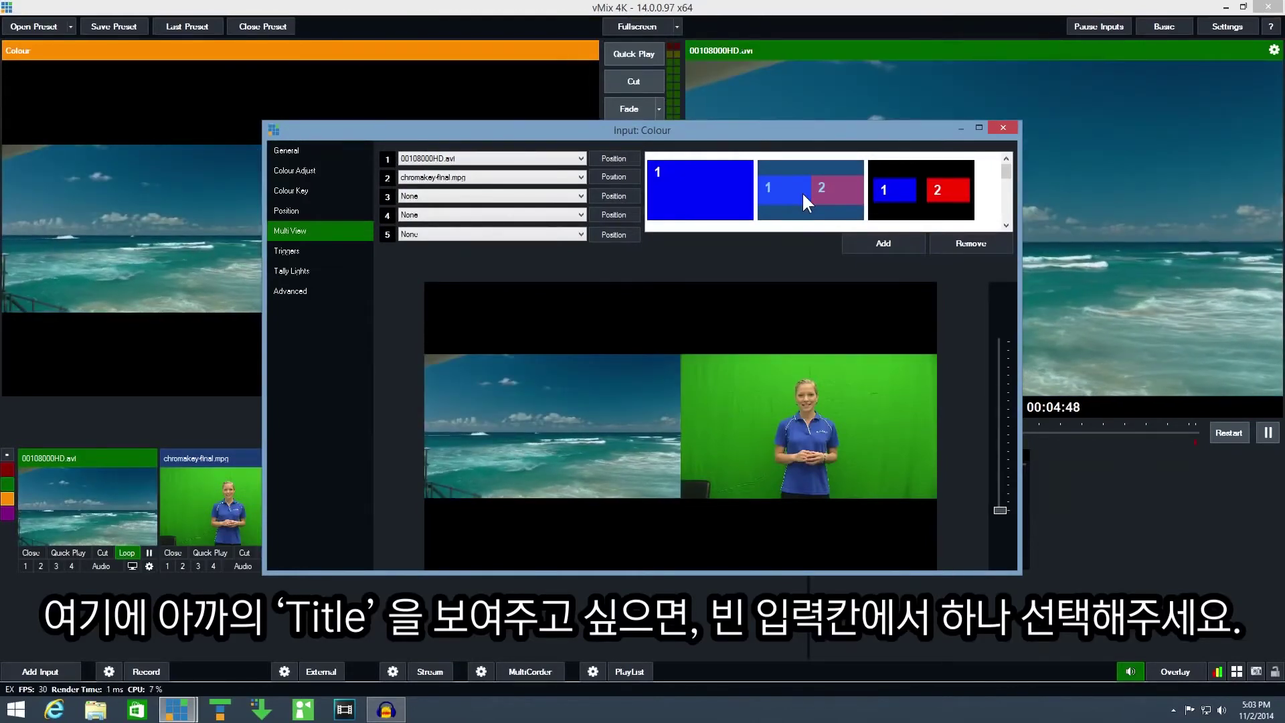
Step: Put NewsHD.xaml in layer 5, close the settings, and Fade the Colour input out and back
{"action": "left_click", "coordinate": [428, 234]}
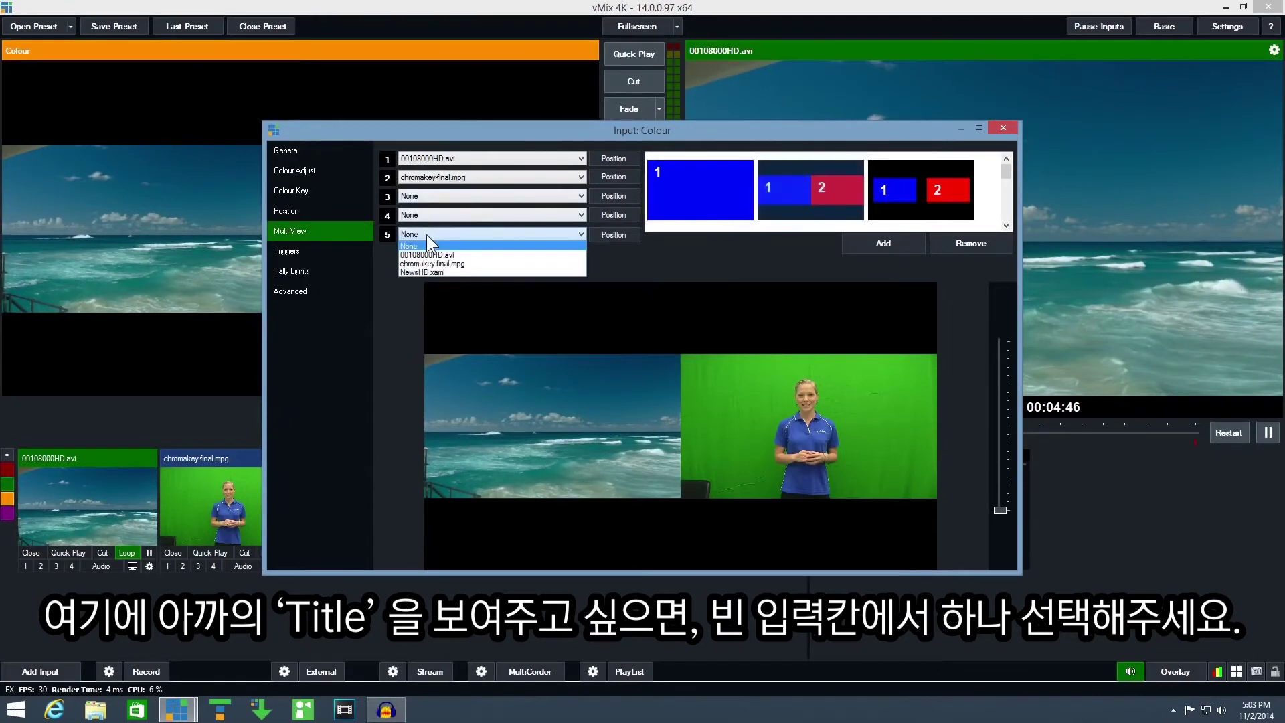
{"action": "left_click", "coordinate": [432, 273]}
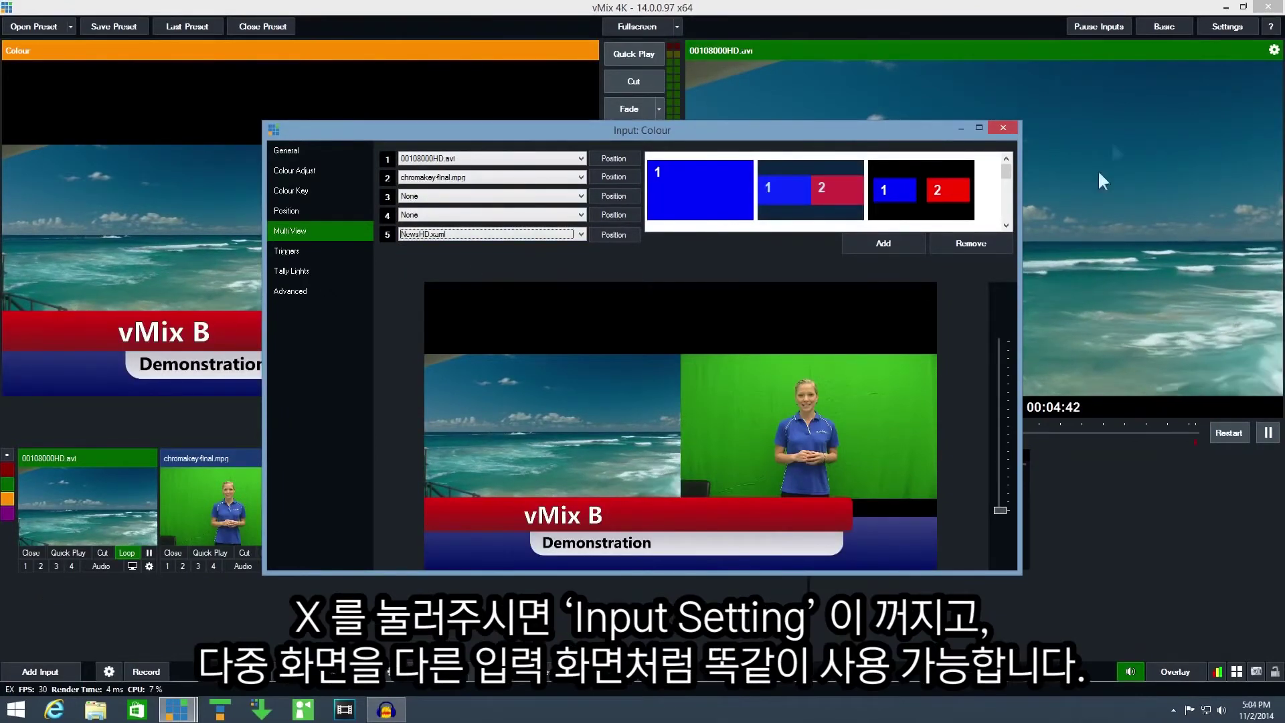
{"action": "left_click", "coordinate": [1003, 129]}
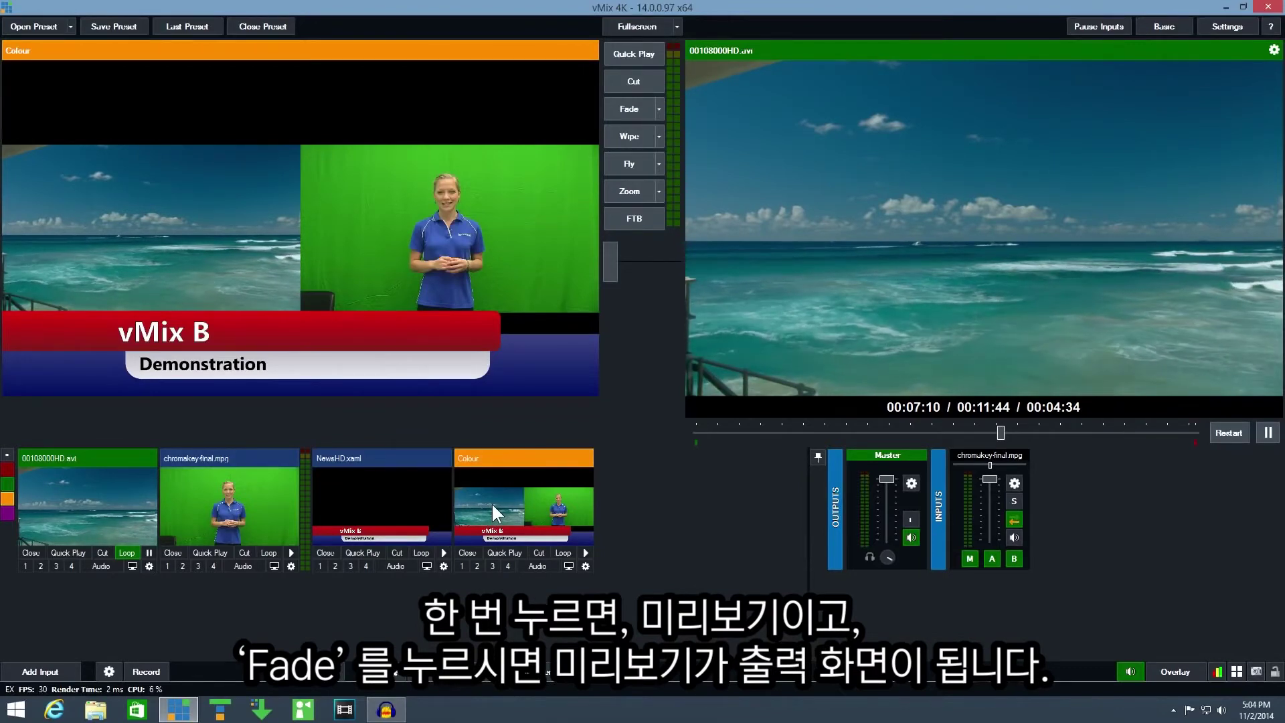
{"action": "left_click", "coordinate": [623, 106]}
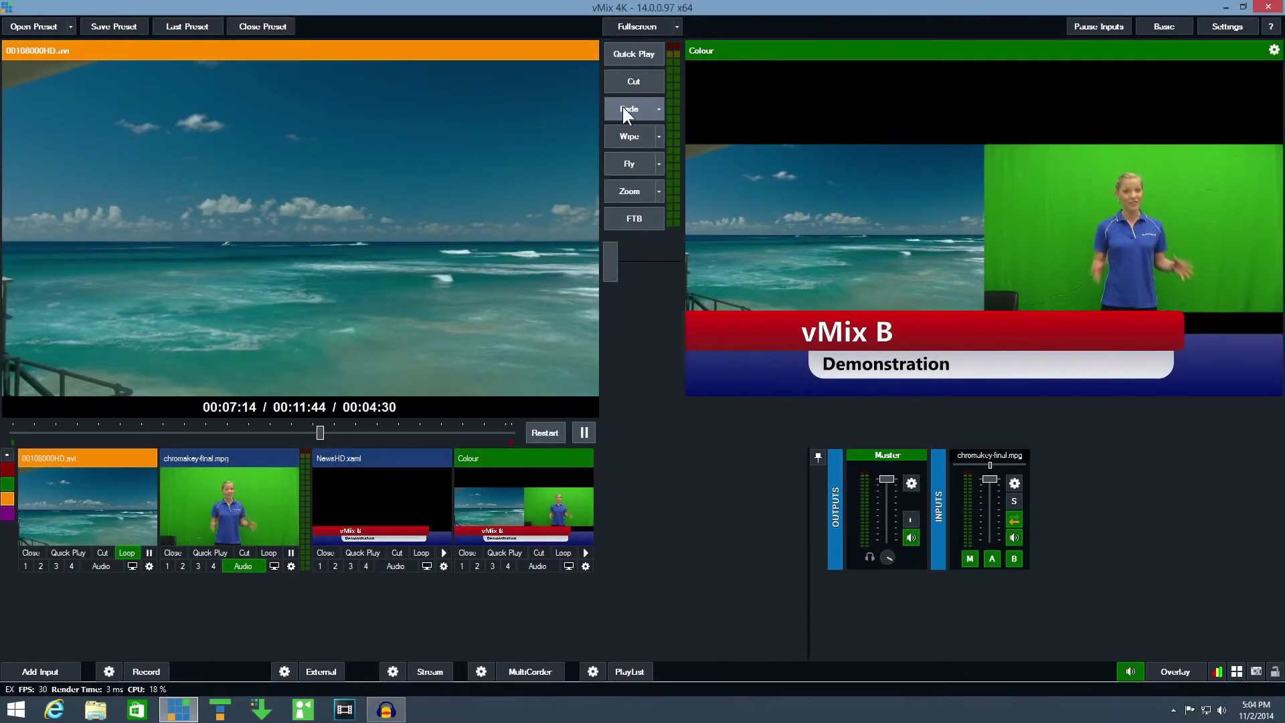
{"action": "left_click", "coordinate": [623, 106]}
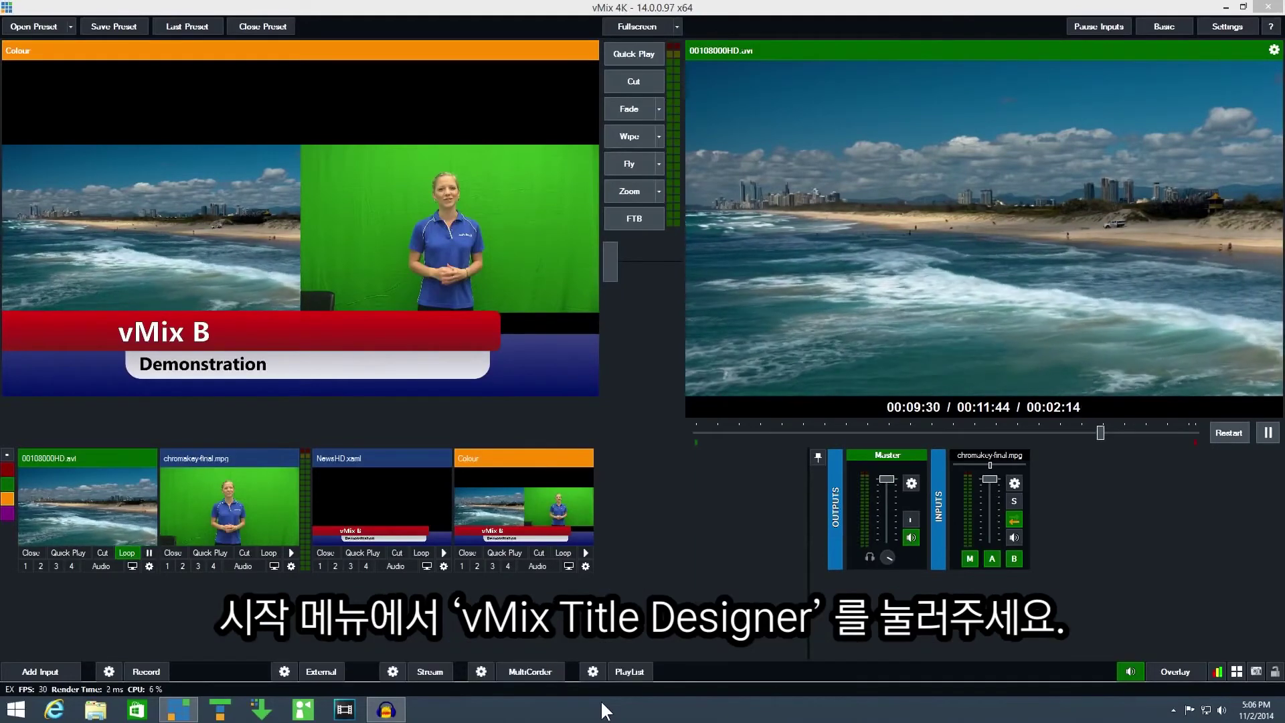
Step: Launch vMix Title Designer and add the red bar background image from C:\Videos
{"action": "left_click", "coordinate": [14, 710]}
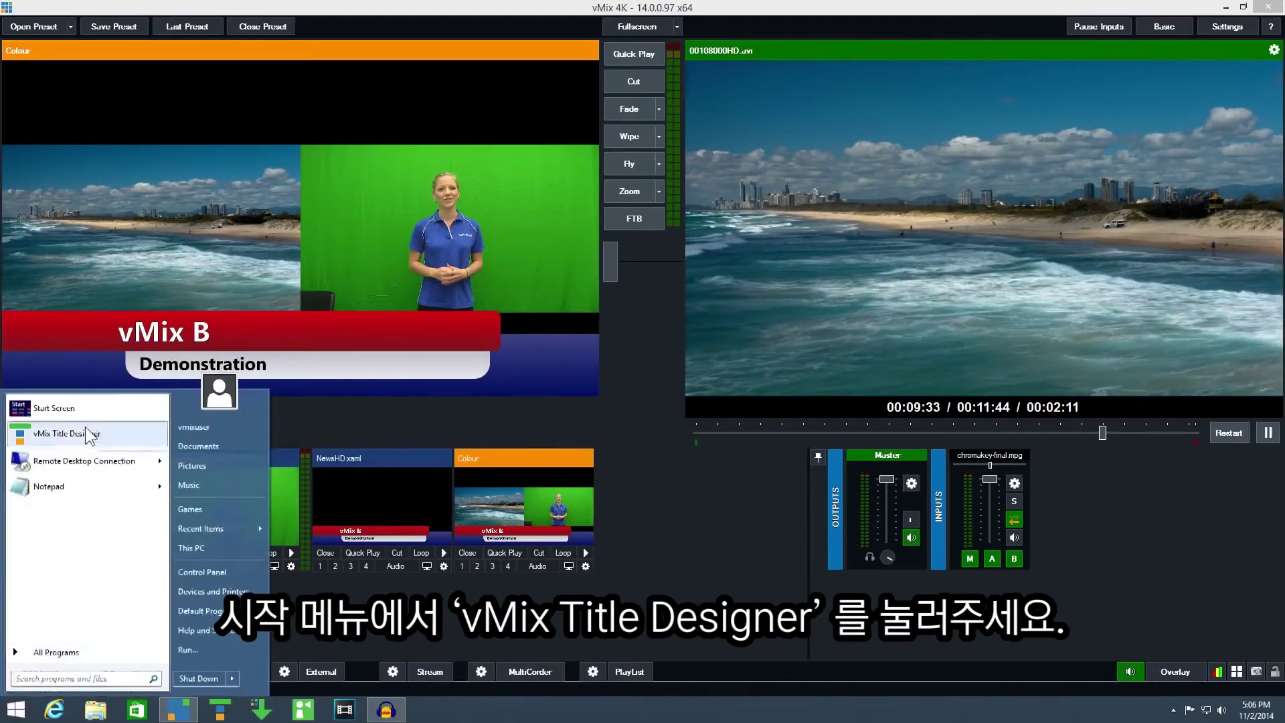
{"action": "left_click", "coordinate": [86, 511]}
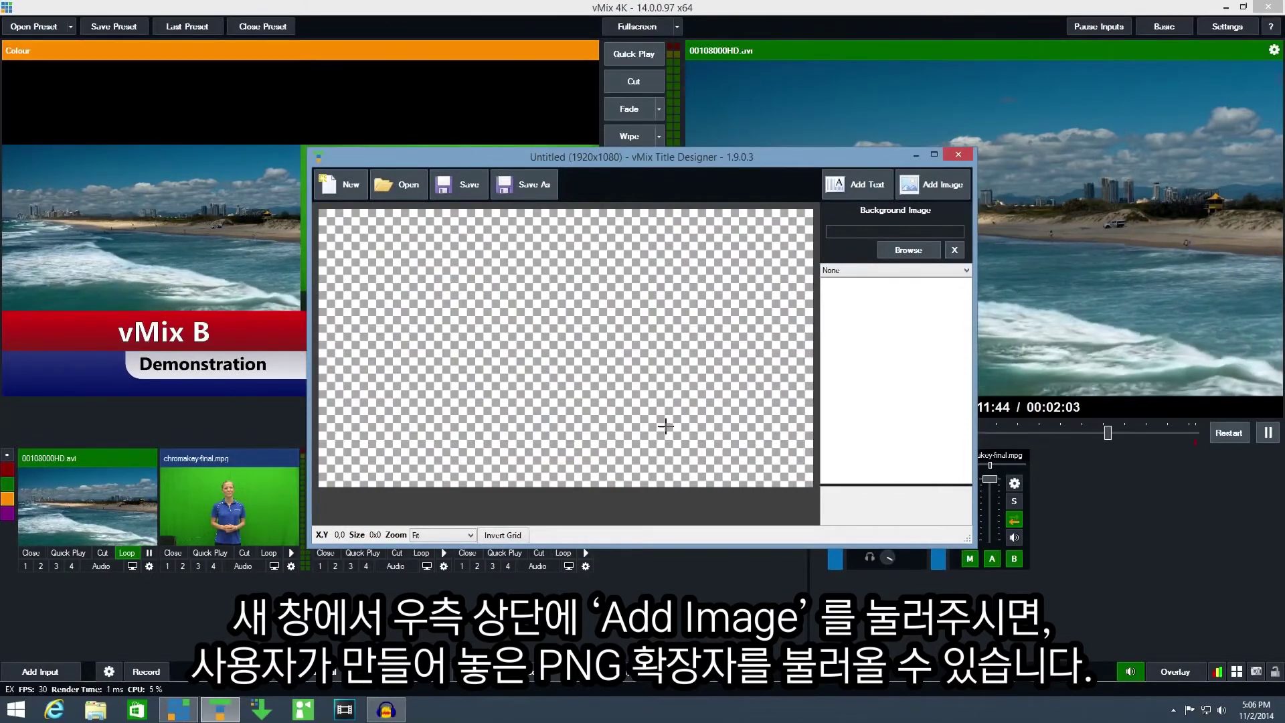
{"action": "left_click", "coordinate": [926, 187]}
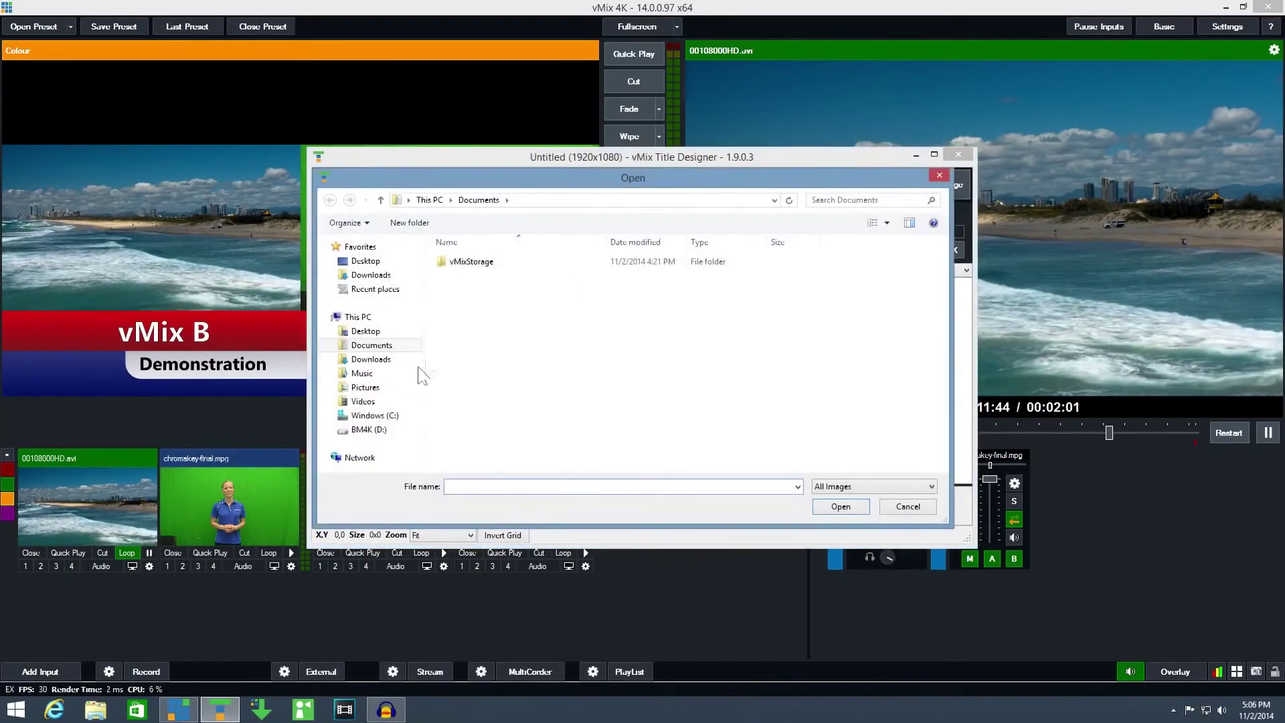
{"action": "left_click", "coordinate": [390, 417]}
{"action": "double_click", "coordinate": [492, 294]}
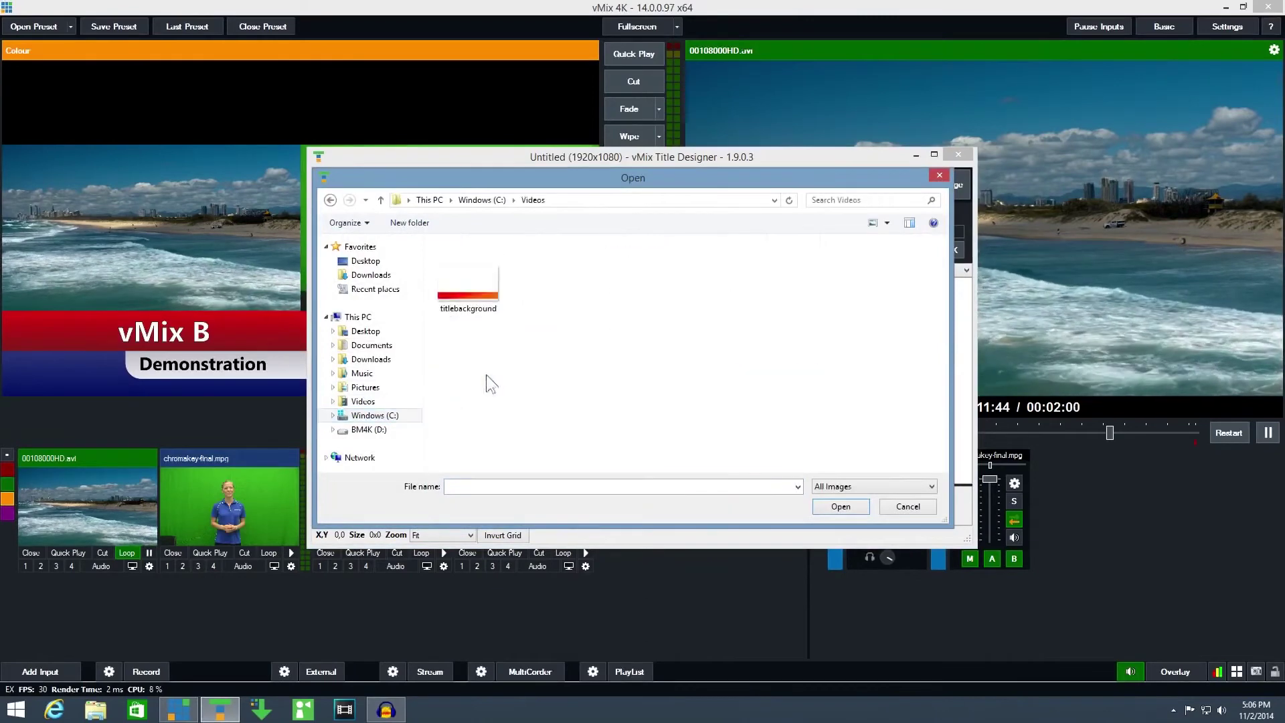
{"action": "double_click", "coordinate": [472, 289]}
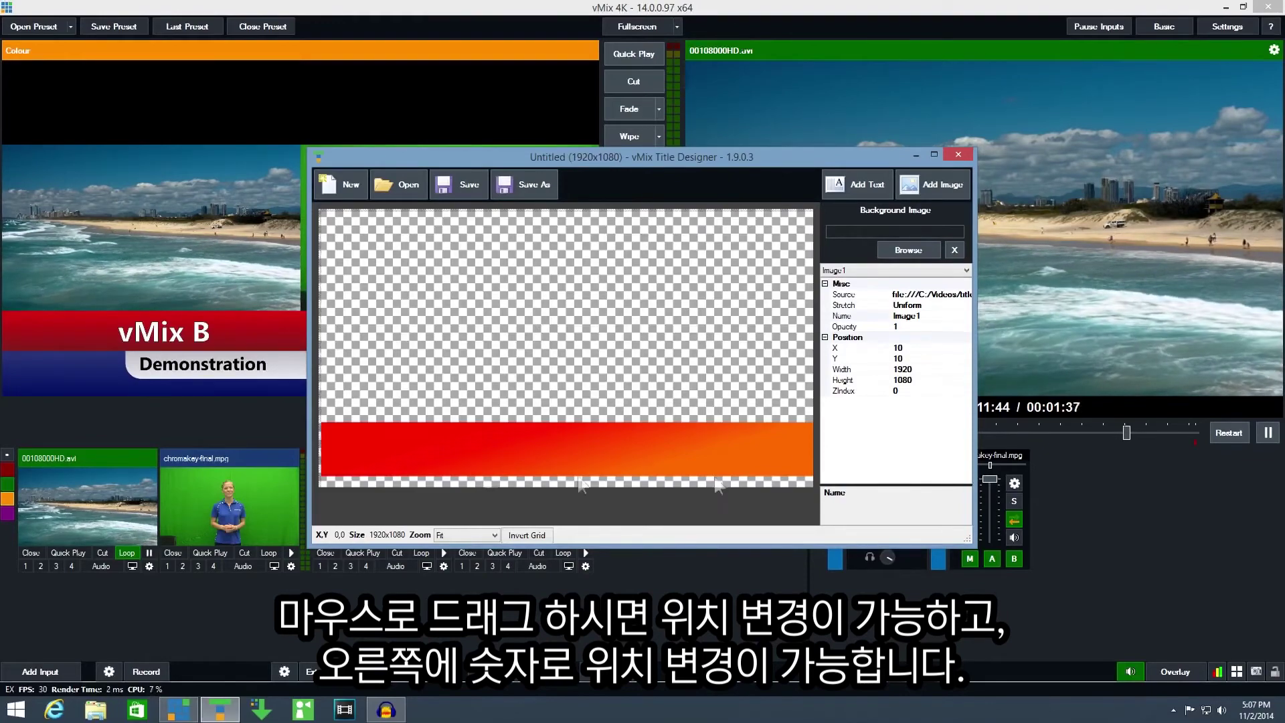
Step: Position the red bar image at X 0, Y 0
{"action": "mouse_move", "coordinate": [648, 229]}
{"action": "left_mouse_down"}
{"action": "mouse_move", "coordinate": [667, 271]}
{"action": "mouse_move", "coordinate": [631, 220]}
{"action": "left_mouse_up"}
{"action": "left_click", "coordinate": [921, 347]}
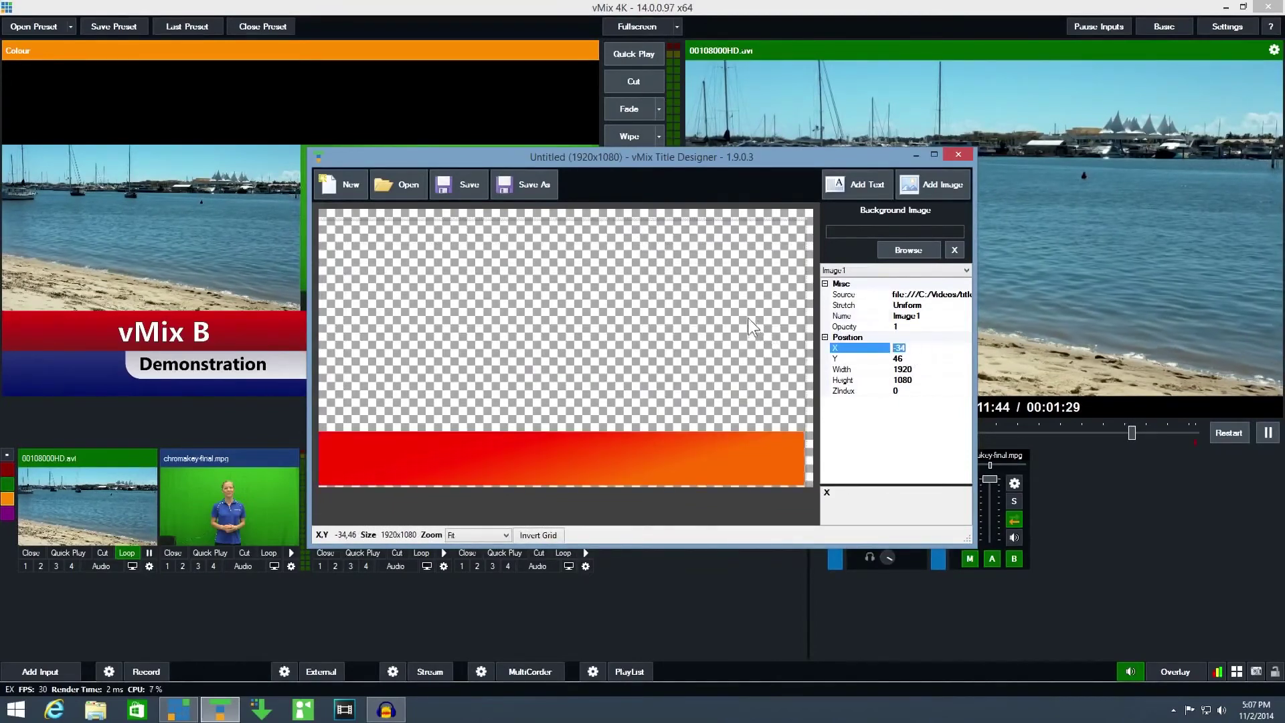
{"action": "type", "text": "0"}
{"action": "left_click", "coordinate": [921, 359]}
{"action": "type", "text": "0"}
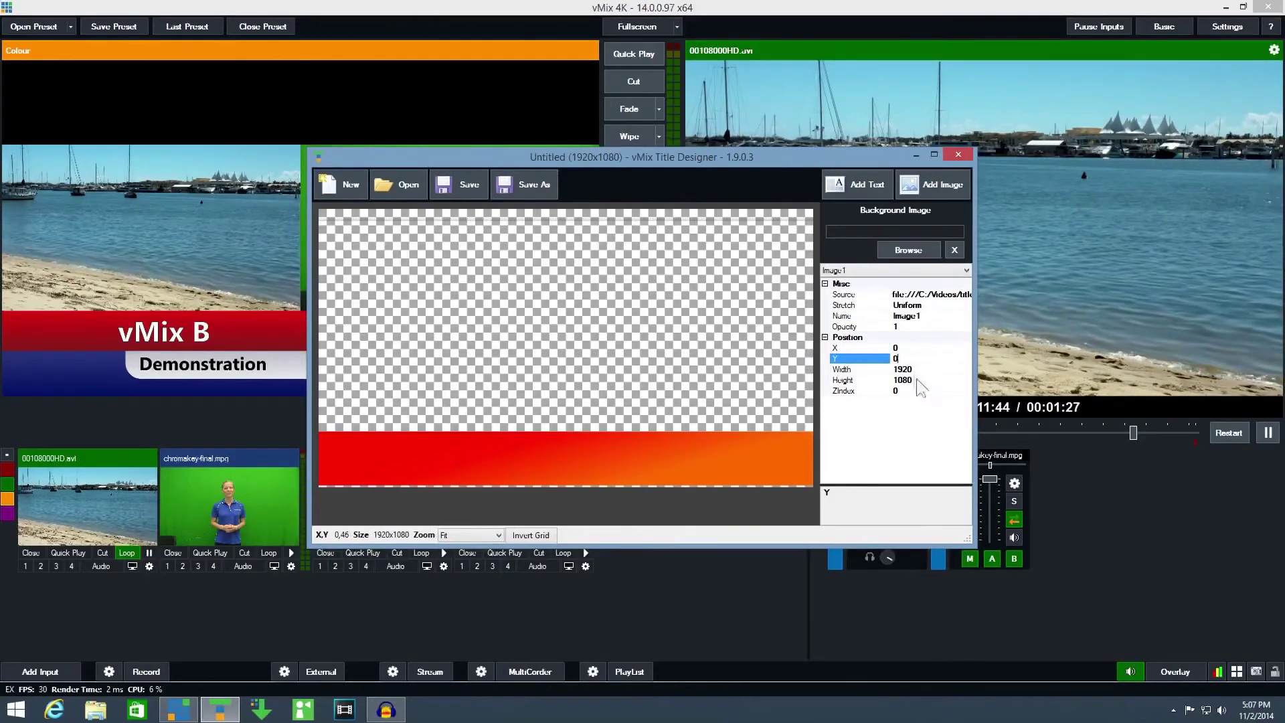
{"action": "left_click", "coordinate": [929, 380]}
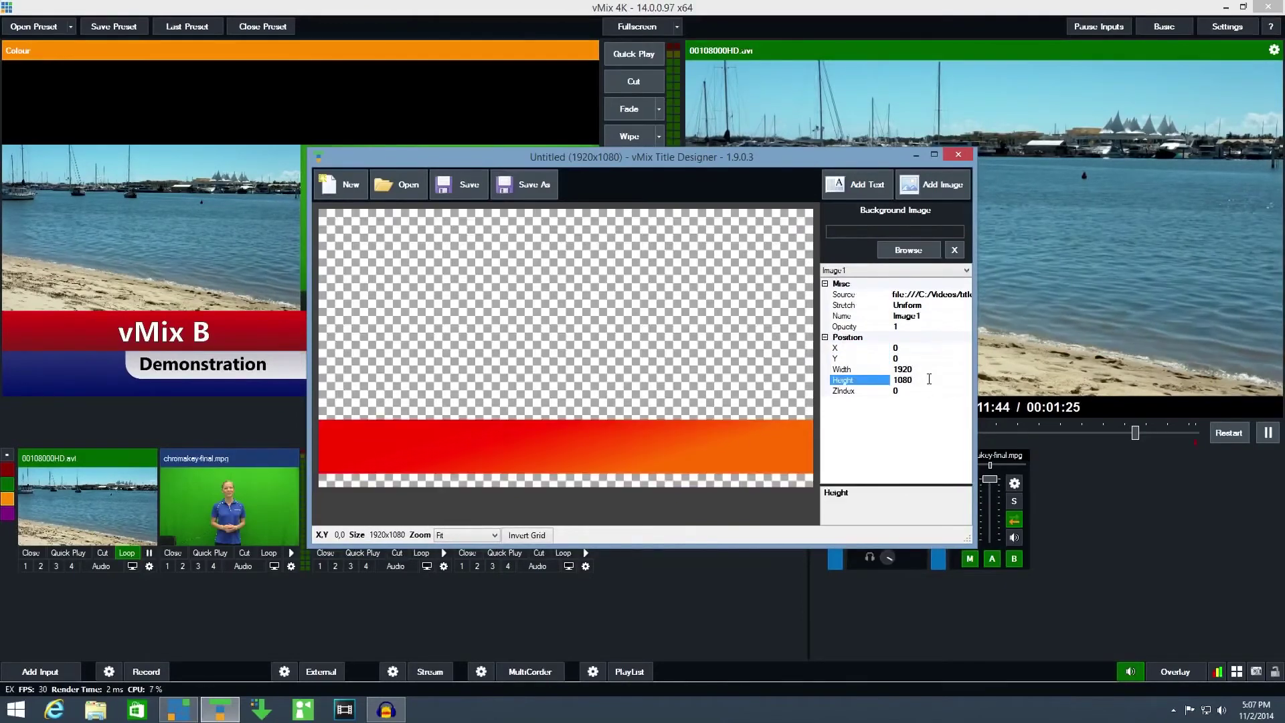
Step: Add a text element and drag it onto the red bar, at X 62, Y 886
{"action": "left_click", "coordinate": [854, 185]}
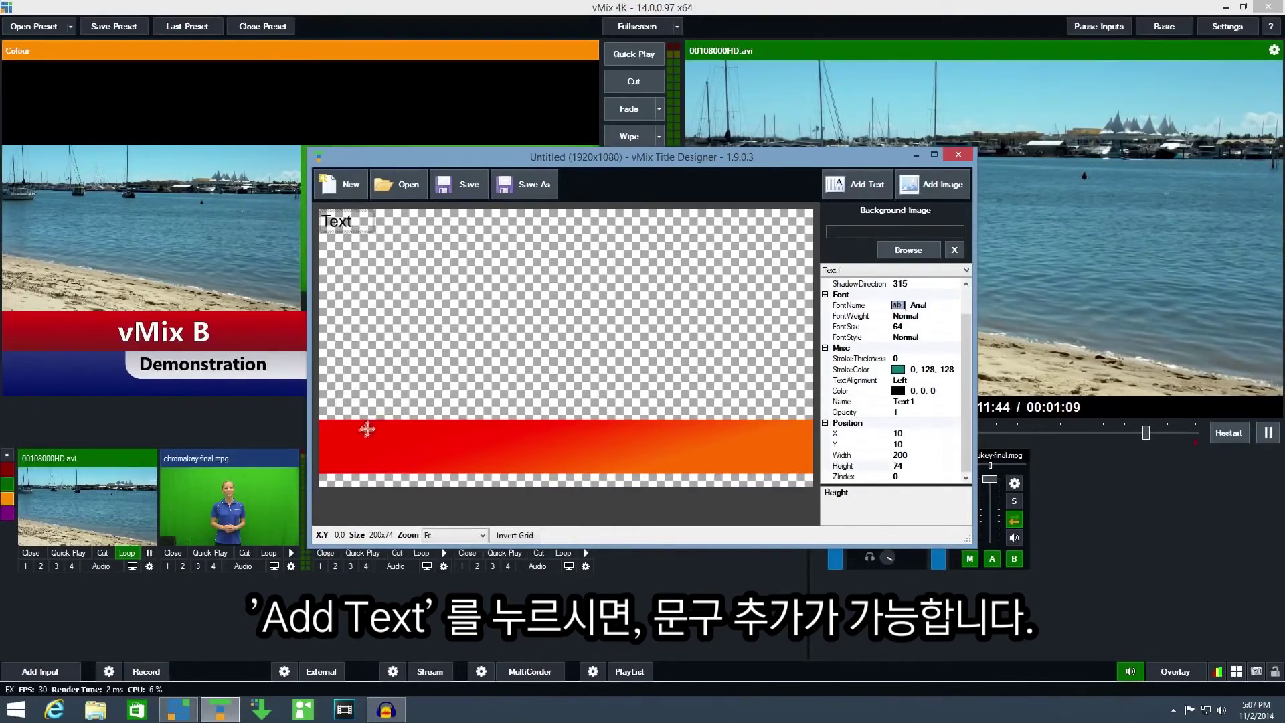
{"action": "left_click_drag", "start_coordinate": [370, 457], "coordinate": [788, 445]}
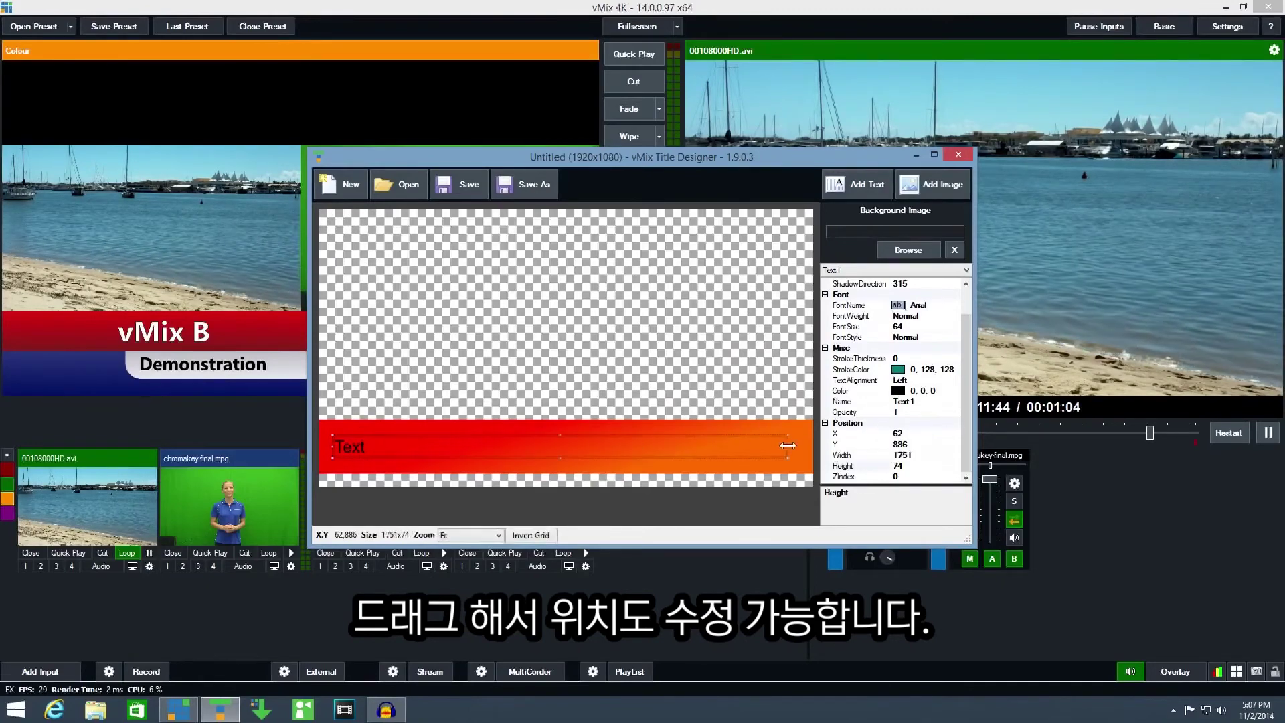
Step: Style the text white, size 72, Arial Black, and nudge it to X 65, Y 878
{"action": "left_click", "coordinate": [945, 390]}
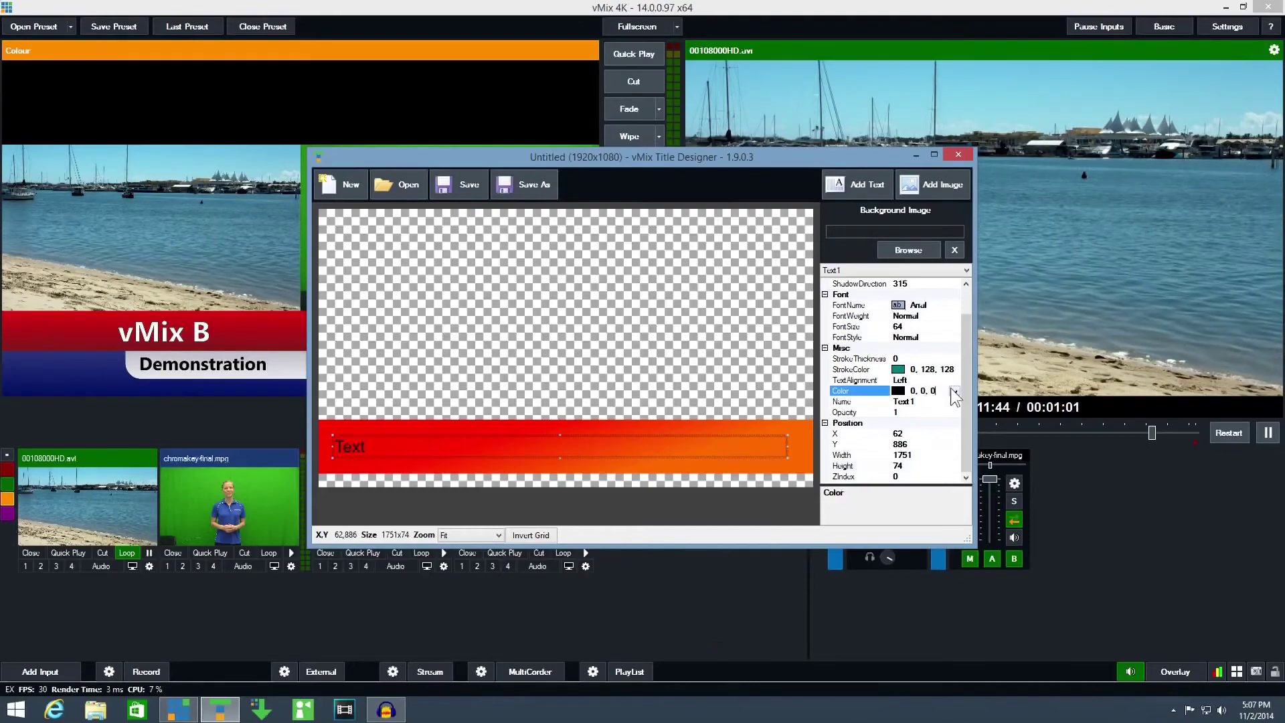
{"action": "left_click", "coordinate": [953, 391]}
{"action": "left_click", "coordinate": [839, 423]}
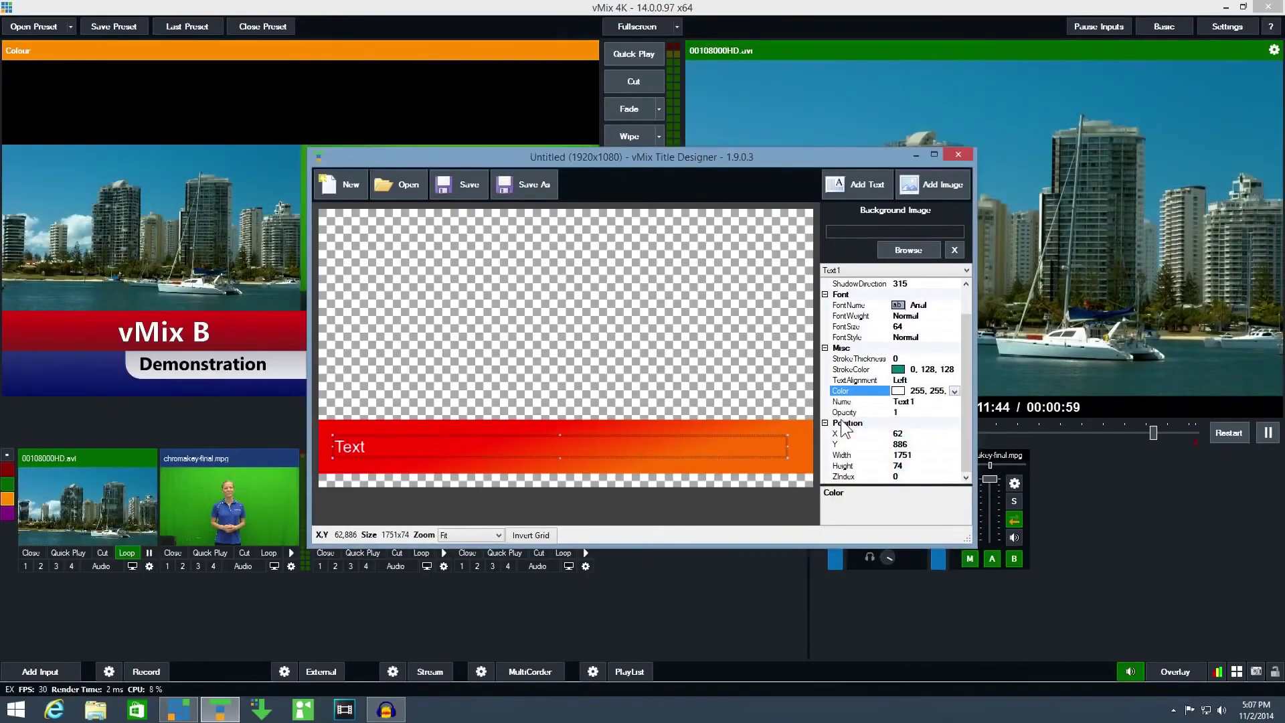
{"action": "left_click", "coordinate": [929, 327]}
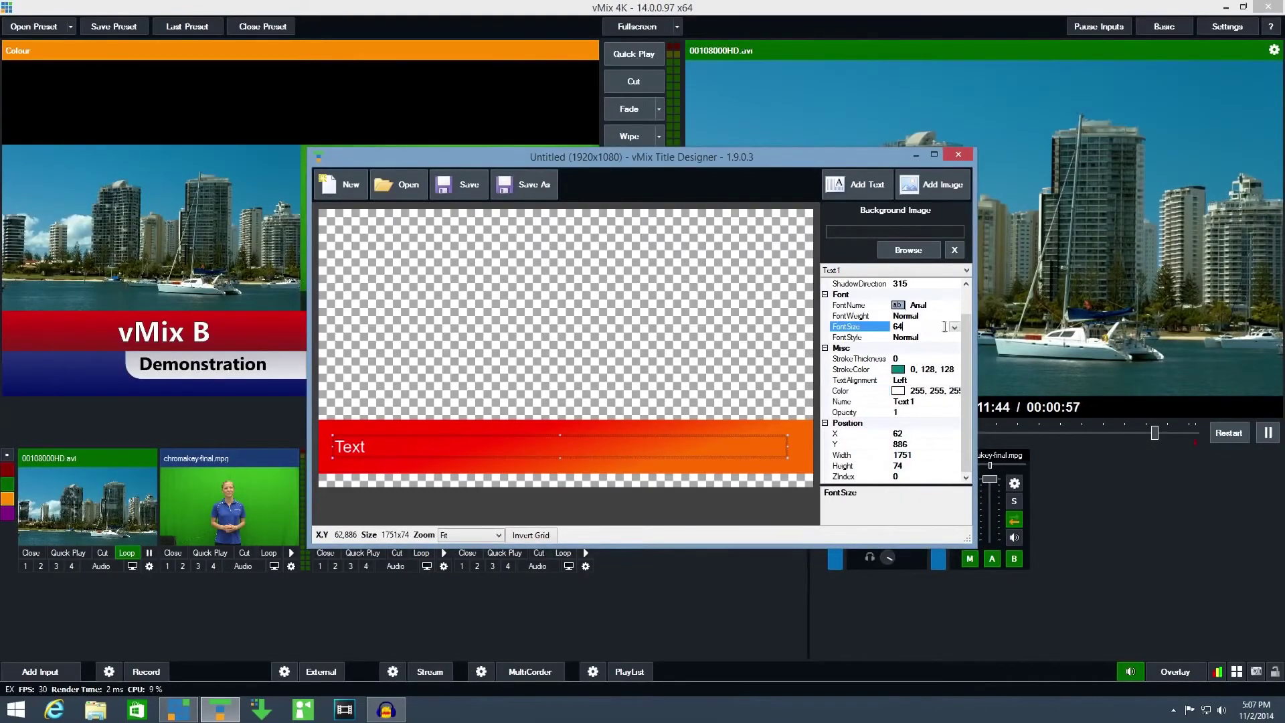
{"action": "left_click", "coordinate": [954, 327]}
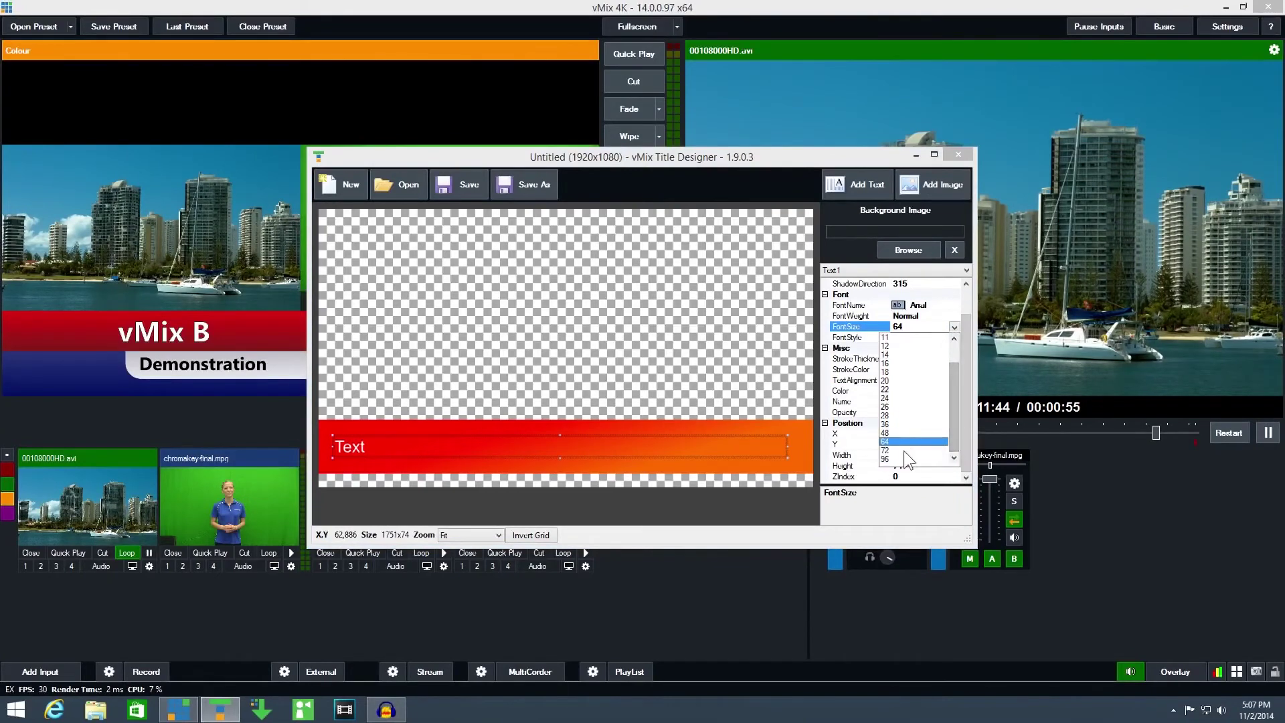
{"action": "left_click", "coordinate": [904, 450]}
{"action": "left_click", "coordinate": [952, 316]}
{"action": "left_click", "coordinate": [957, 305]}
{"action": "left_click", "coordinate": [957, 305]}
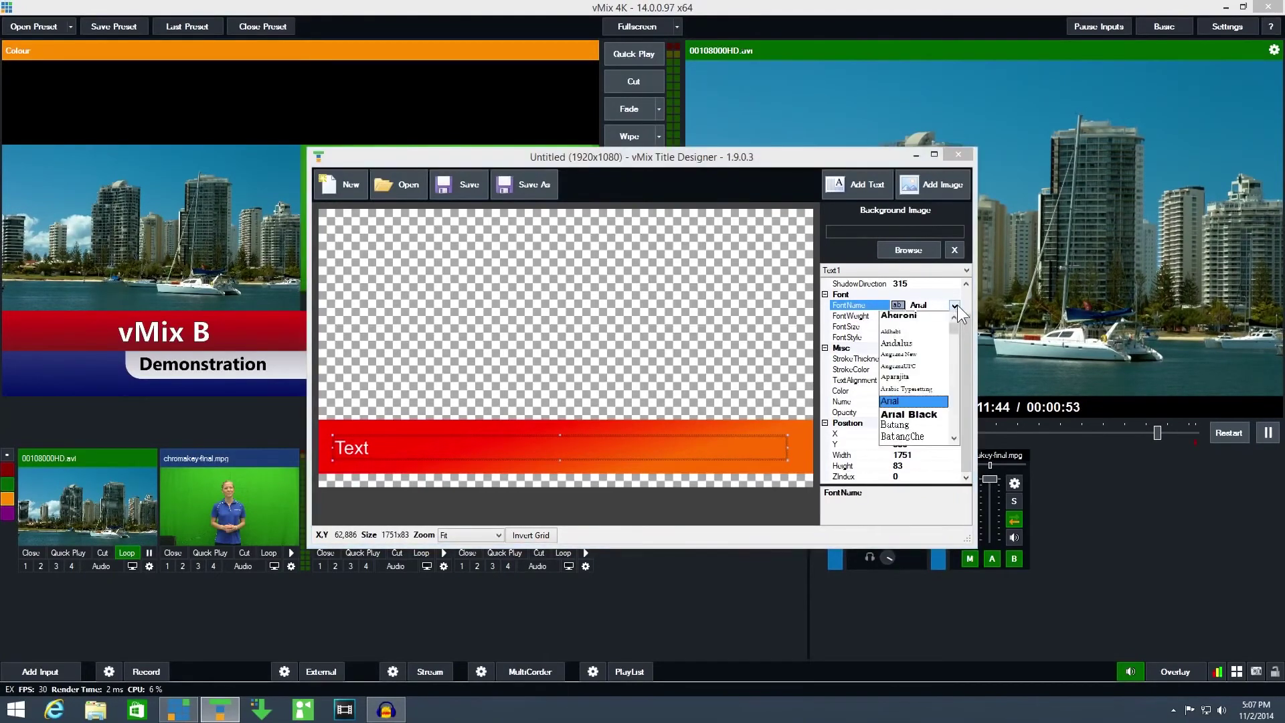
{"action": "left_click", "coordinate": [910, 410]}
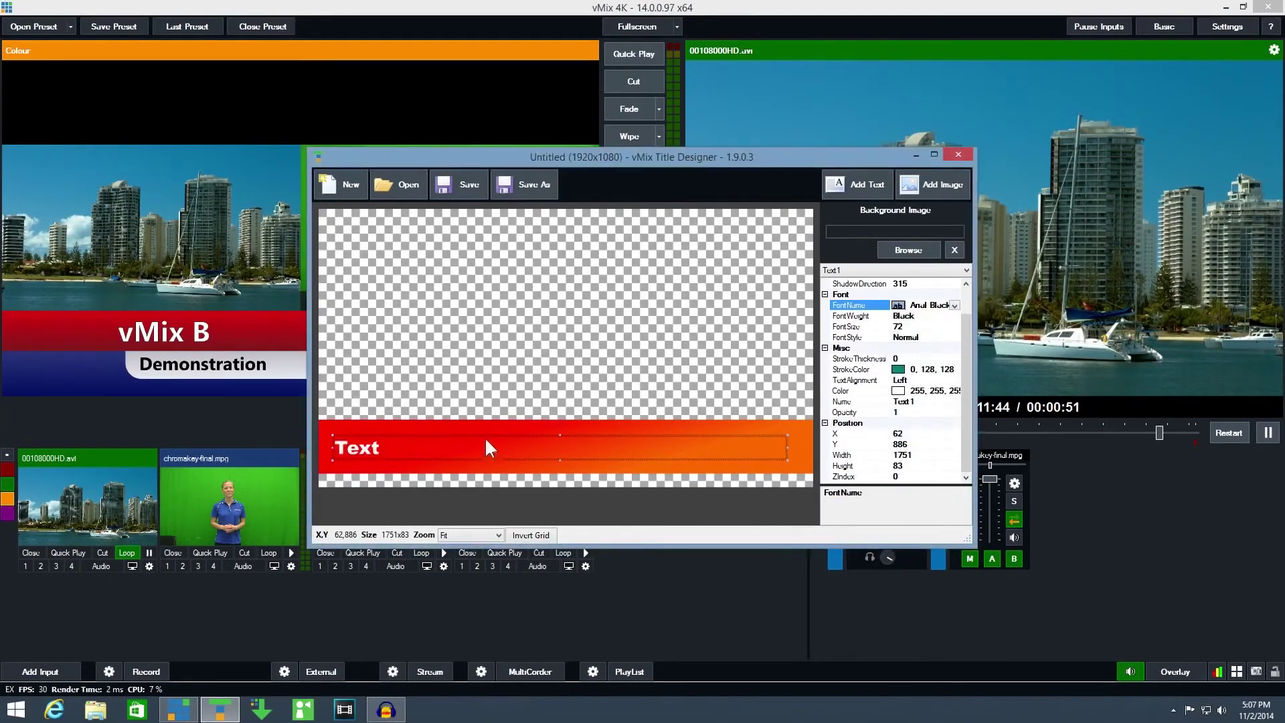
{"action": "left_click_drag", "start_coordinate": [487, 436], "coordinate": [487, 434]}
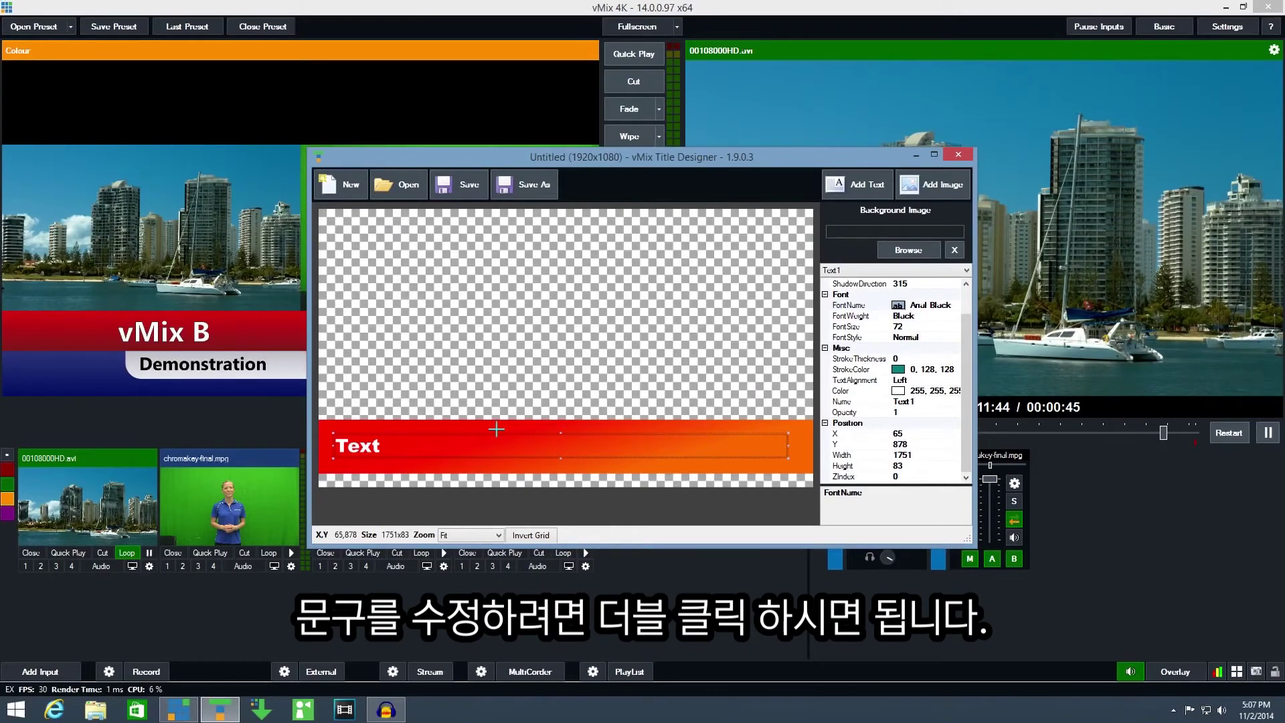
Step: Change the text to 'Default Text', select the Image1 layer, and open the Save As dialog
{"action": "double_click", "coordinate": [439, 447]}
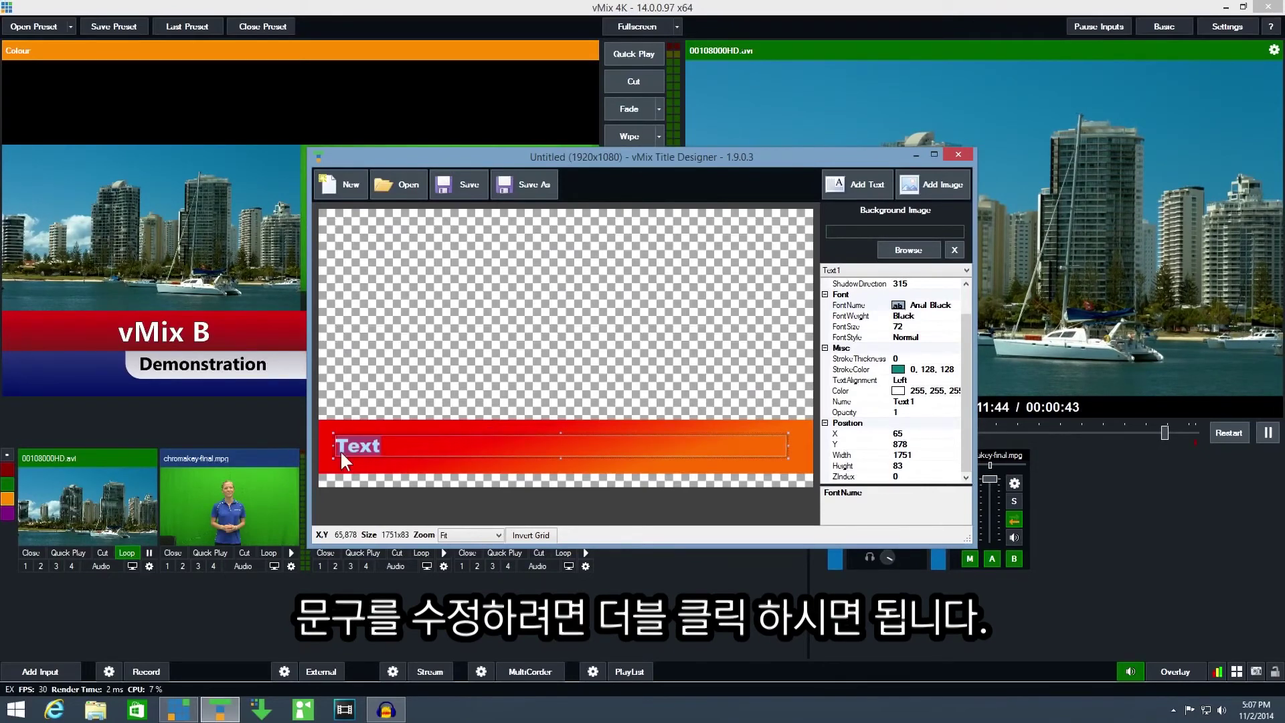
{"action": "type", "text": "Default"}
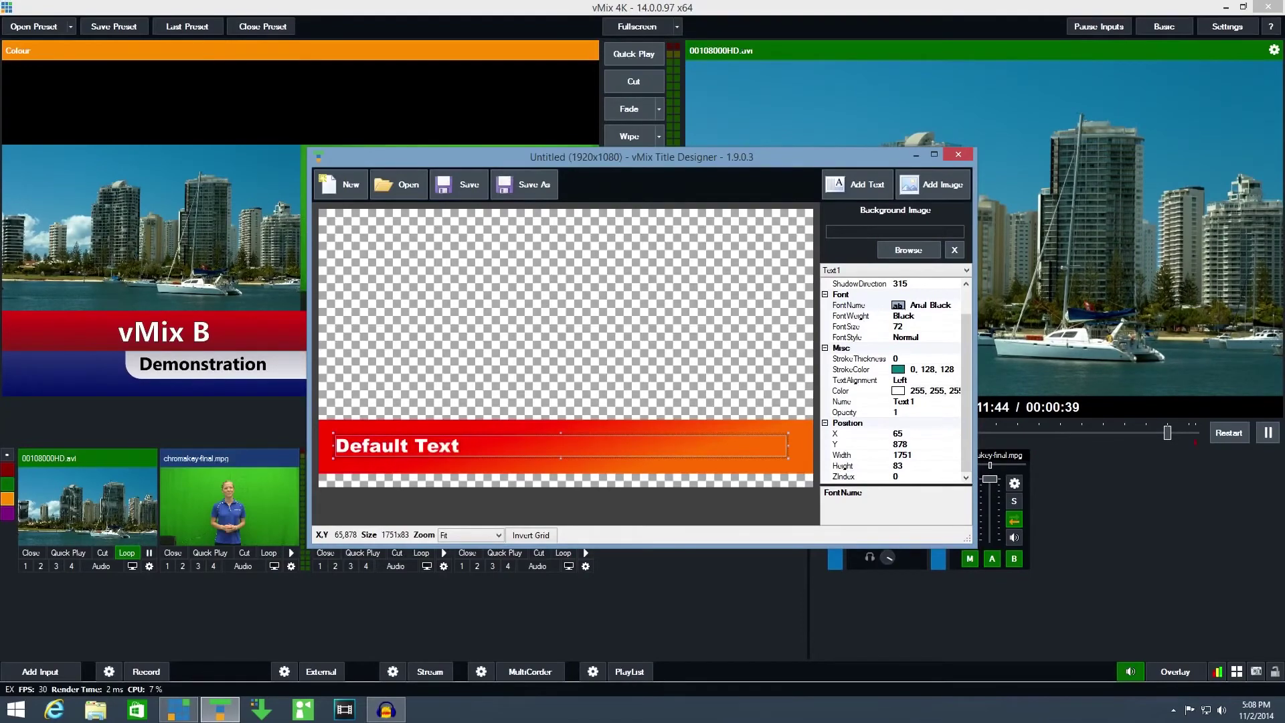
{"action": "left_click", "coordinate": [577, 305]}
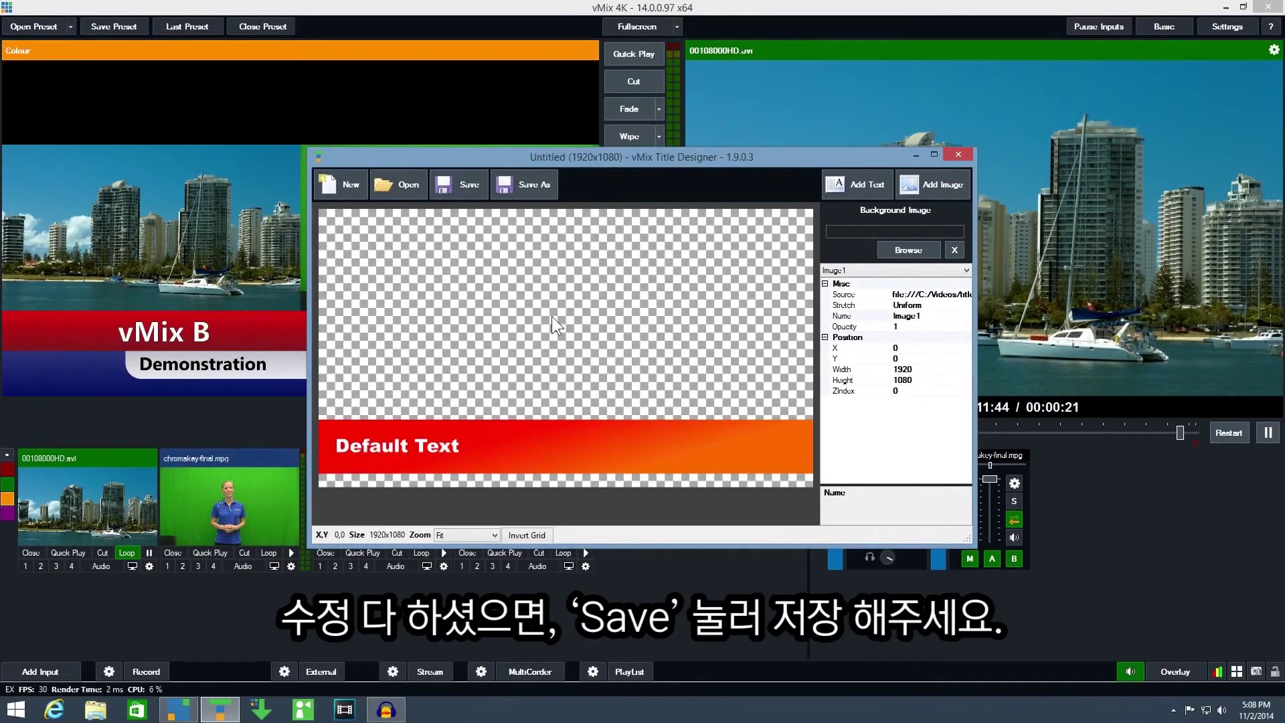
{"action": "left_click", "coordinate": [467, 184]}
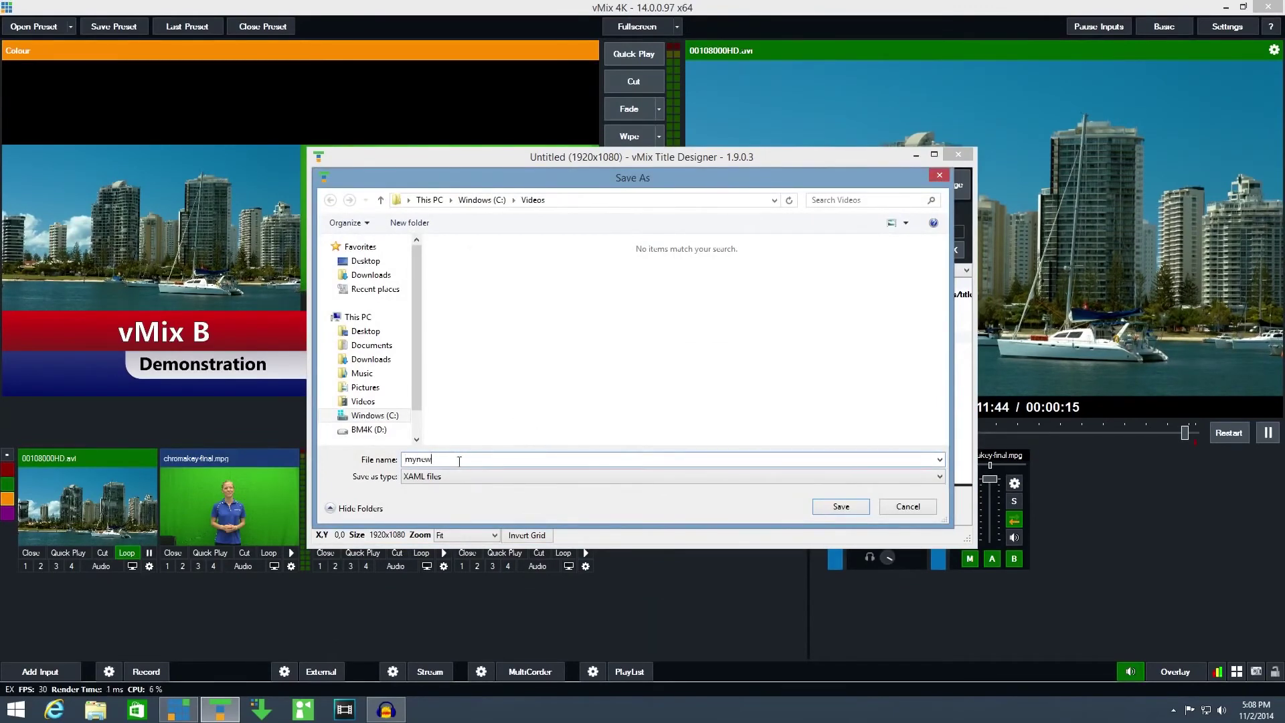
Step: Save the template as mynewtemplate.xaml and close Title Designer
{"action": "key", "text": "Return"}
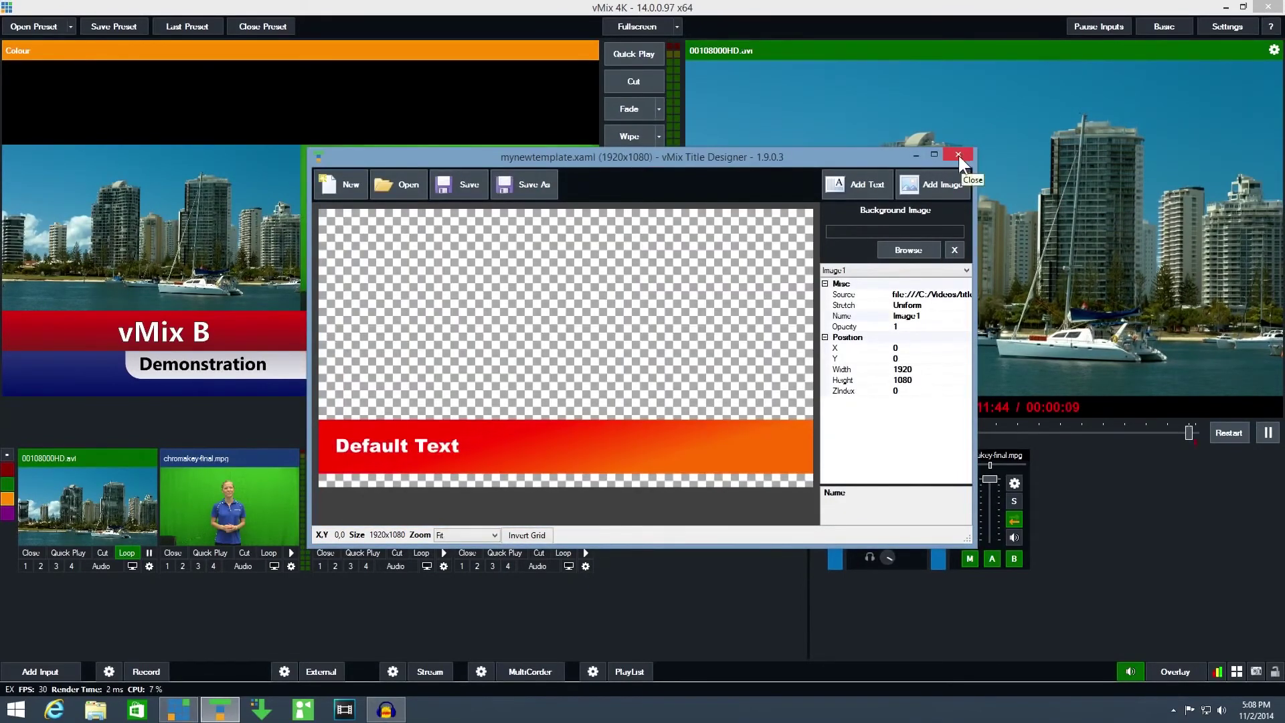
{"action": "left_click", "coordinate": [957, 155]}
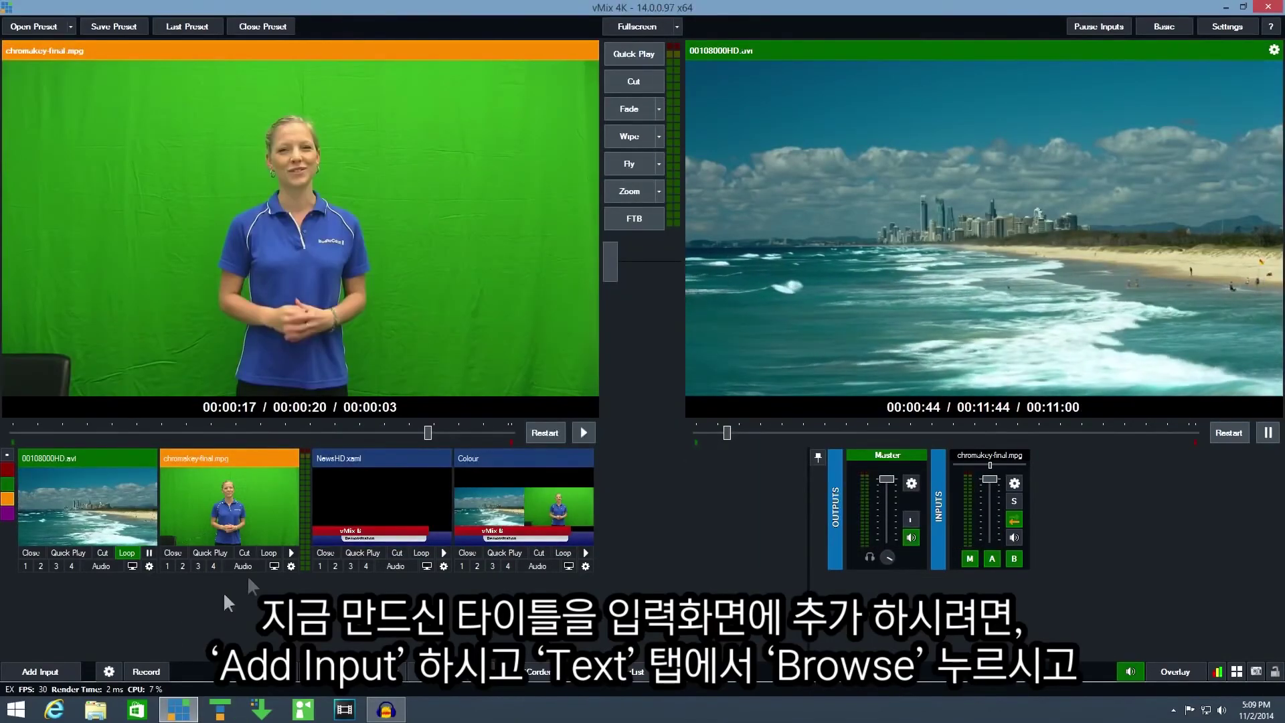
Step: Add mynewtemplate.xaml as a new Title / XAML input
{"action": "left_click", "coordinate": [6, 672]}
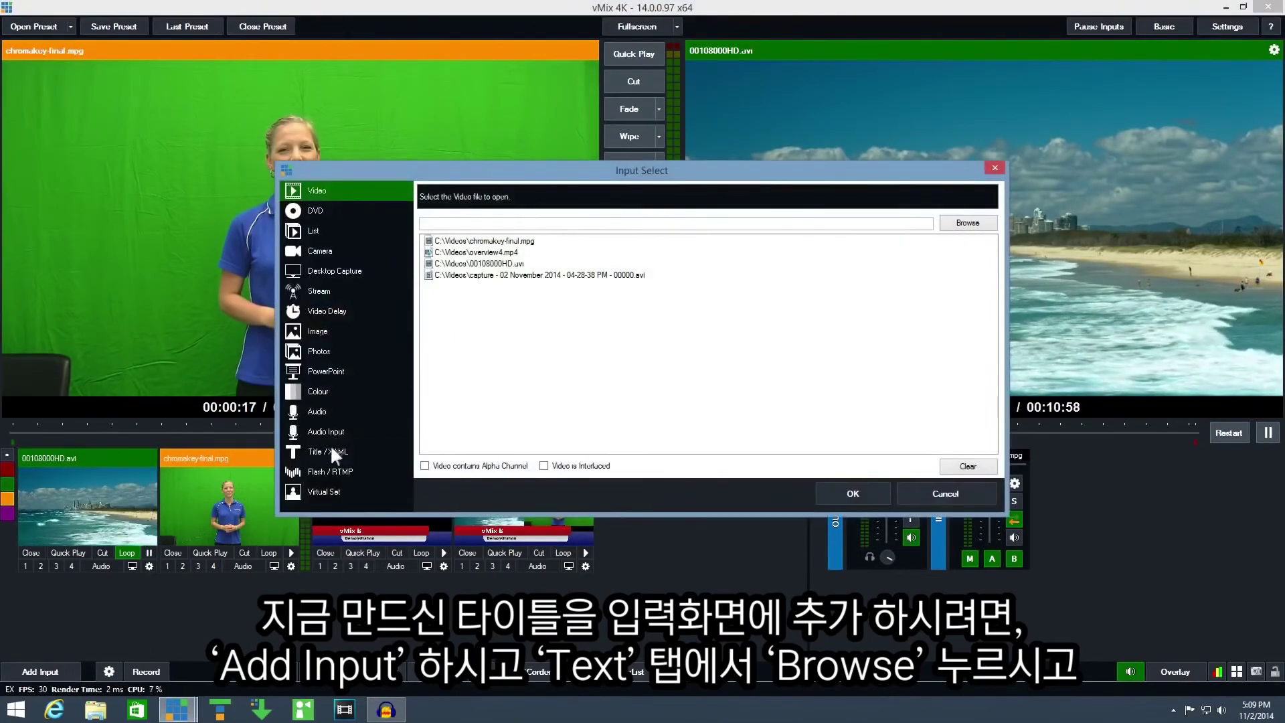
{"action": "left_click", "coordinate": [330, 451]}
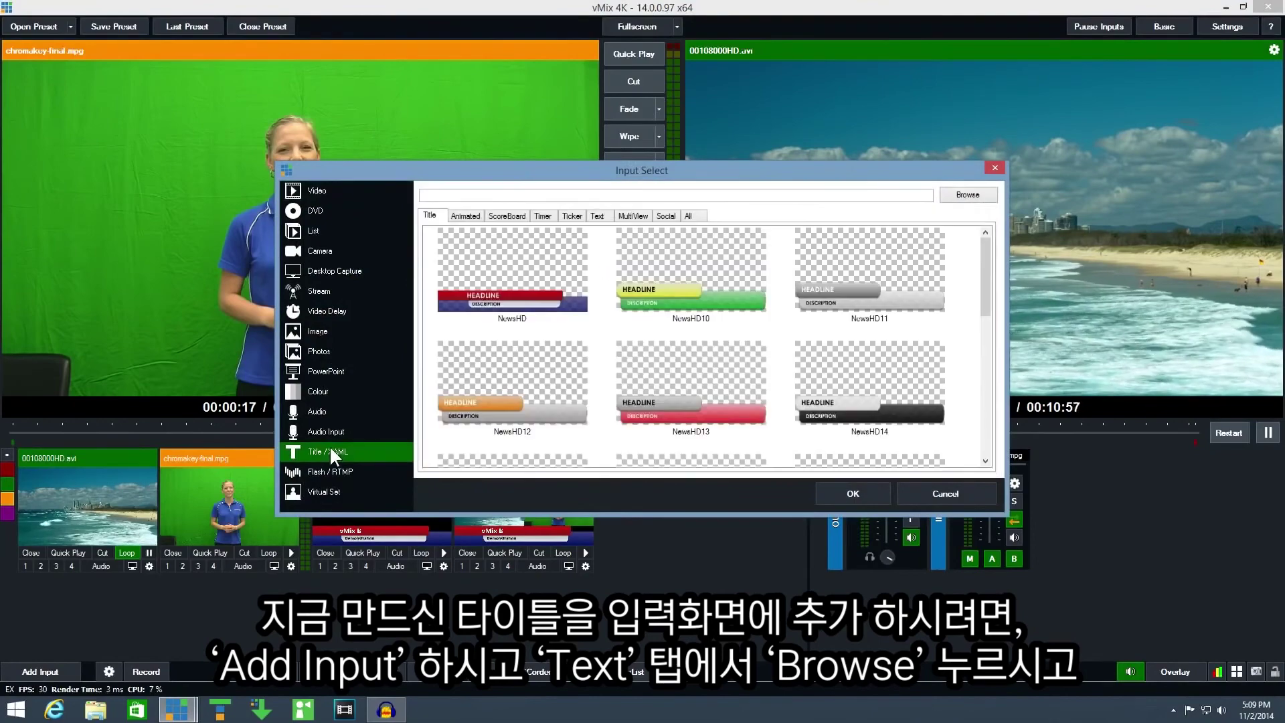
{"action": "left_click", "coordinate": [957, 196]}
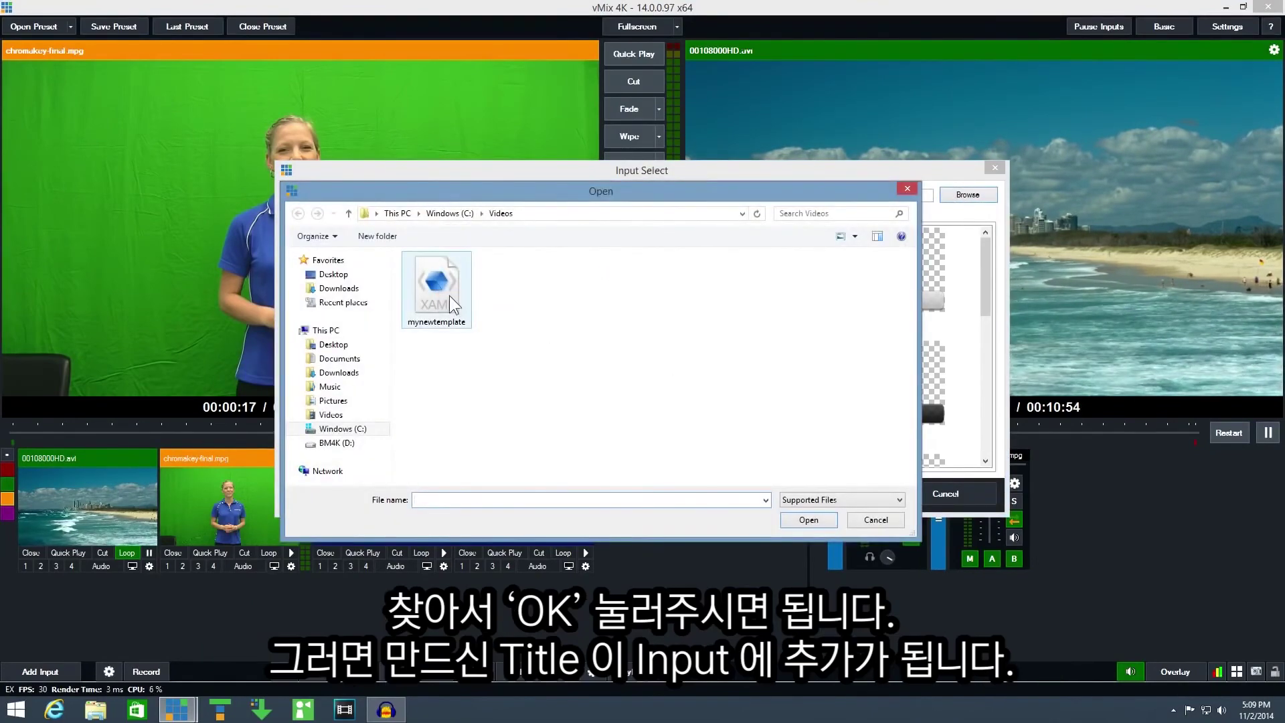
{"action": "double_click", "coordinate": [453, 305]}
{"action": "left_click", "coordinate": [863, 496]}
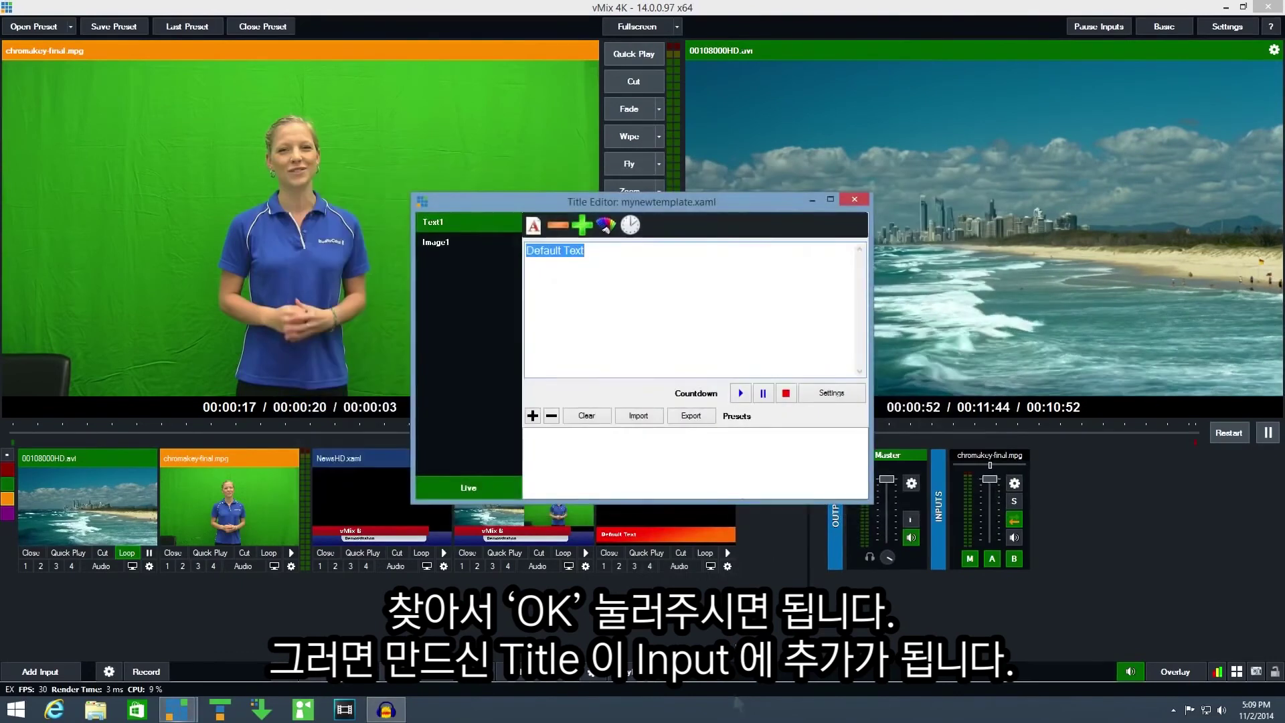
Step: Change the title text to 'vMix Custom Title', then toggle it on and off via overlay 2
{"action": "left_click_drag", "start_coordinate": [685, 206], "coordinate": [718, 103]}
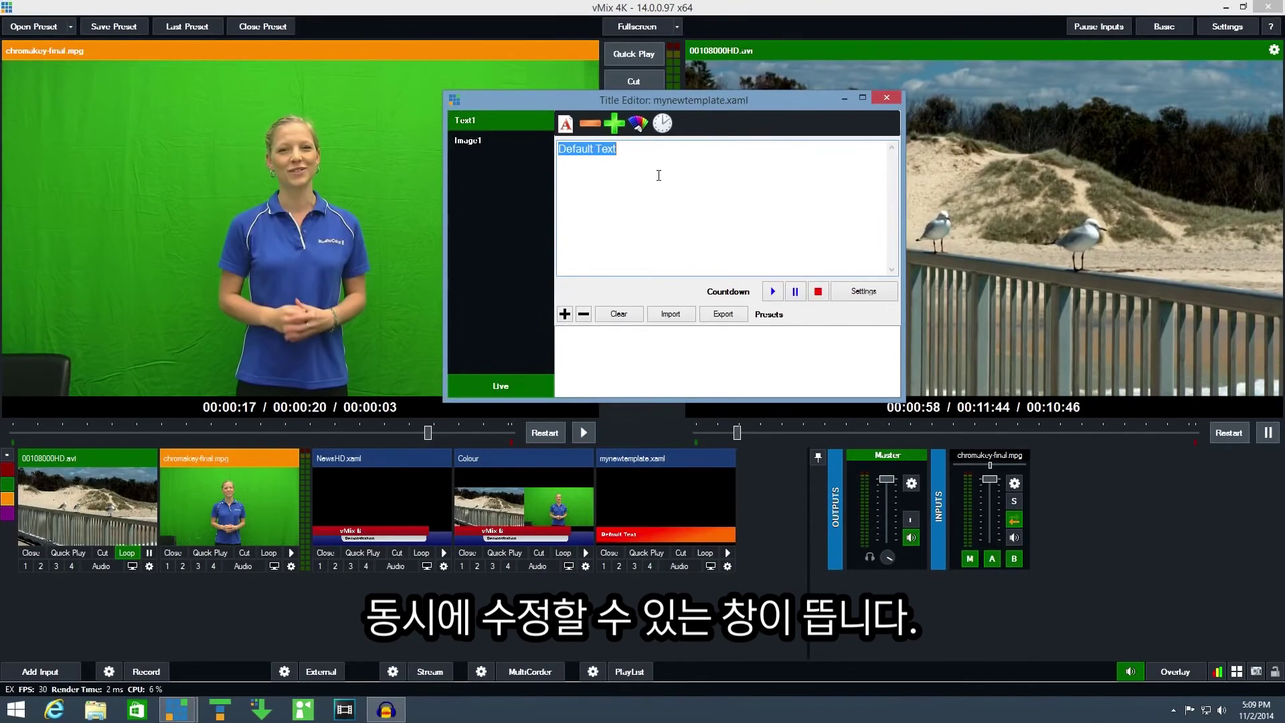
{"action": "type", "text": "vMi"}
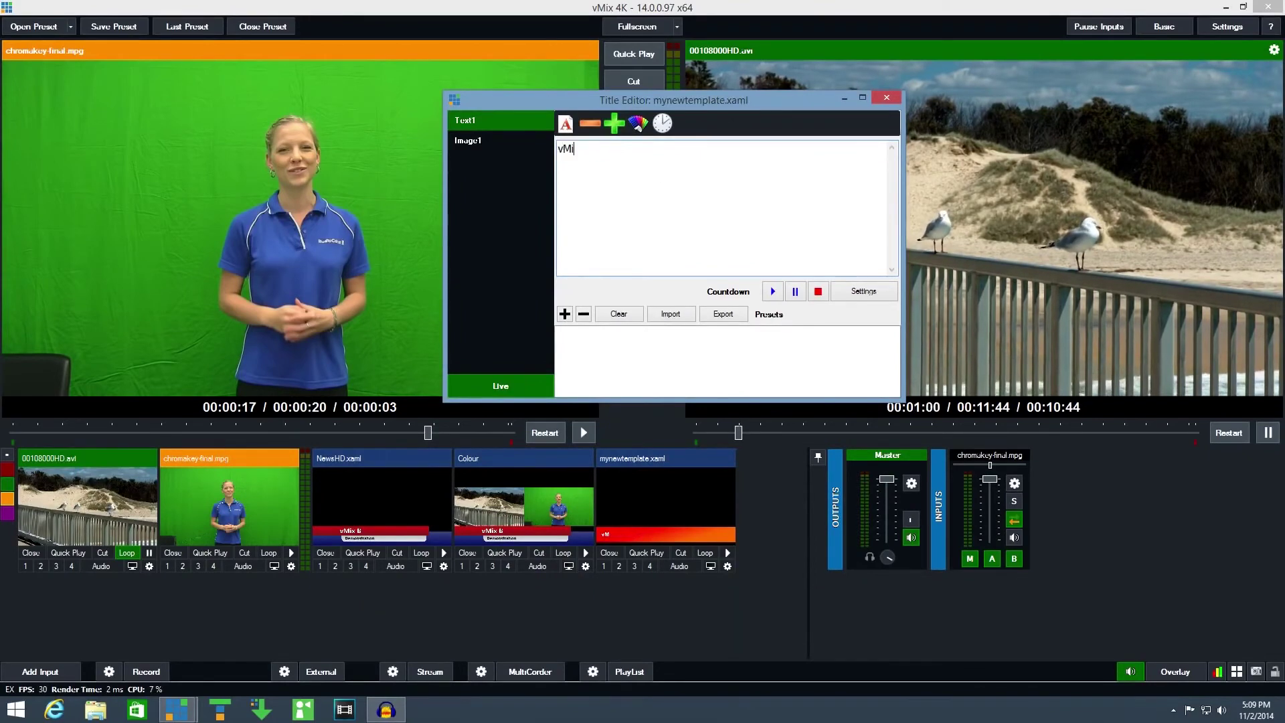
{"action": "type", "text": "x Custom Tit"}
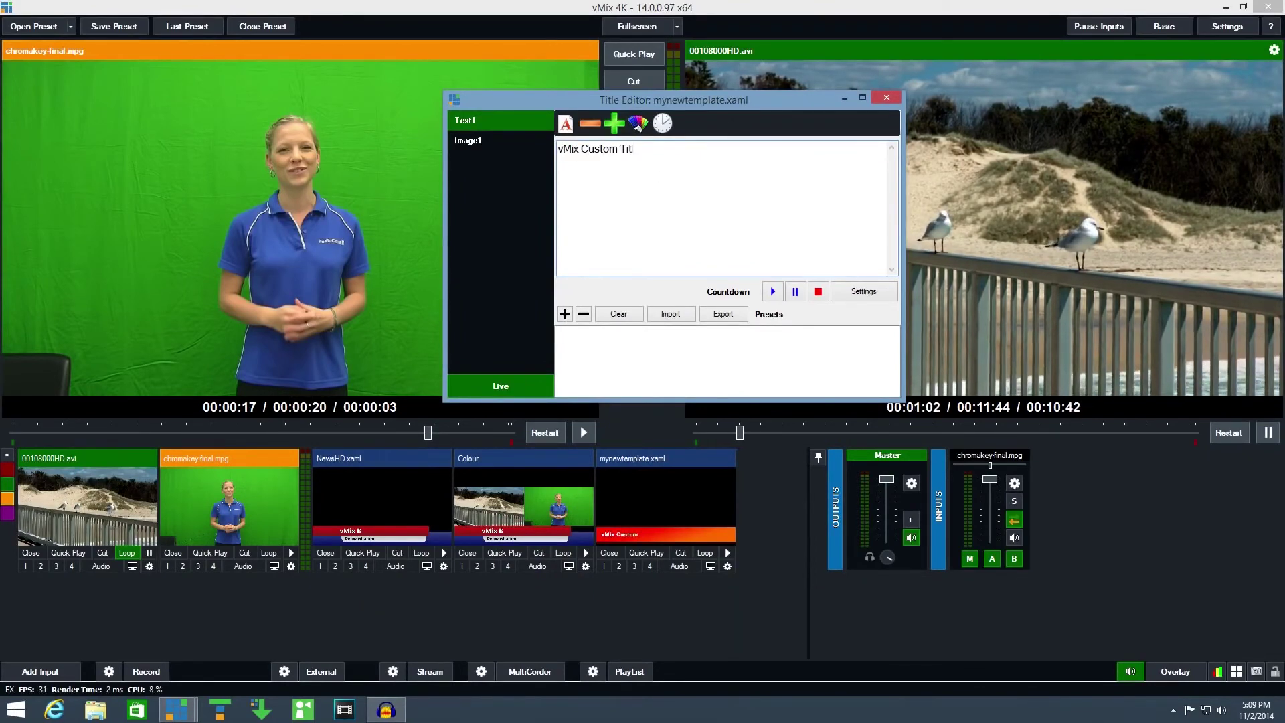
{"action": "type", "text": "le"}
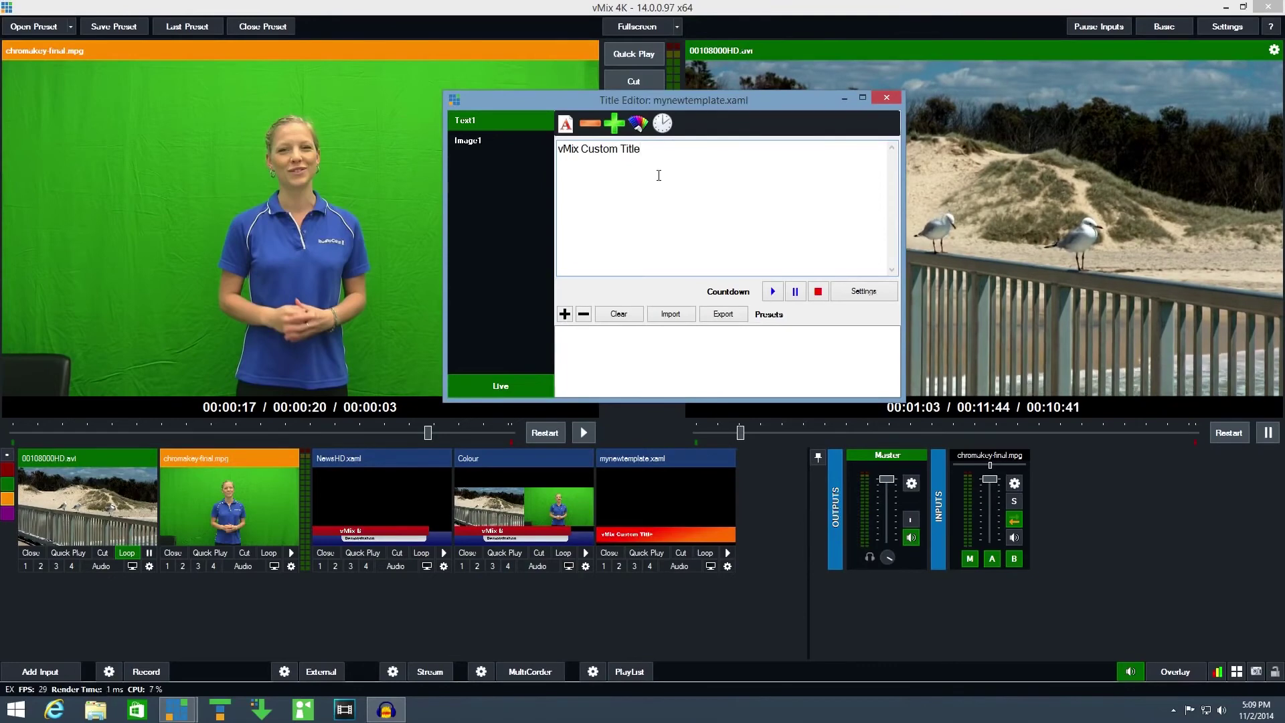
{"action": "left_click", "coordinate": [886, 98]}
{"action": "left_click", "coordinate": [620, 566]}
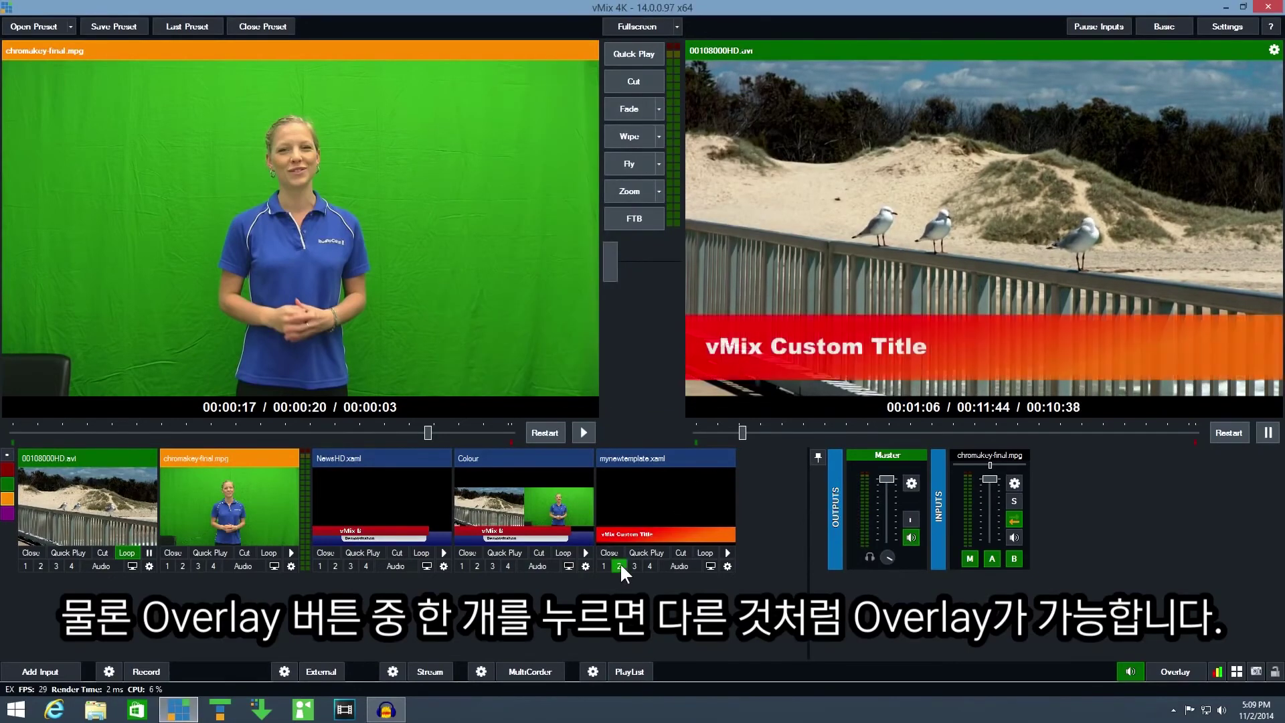
{"action": "left_click", "coordinate": [620, 566]}
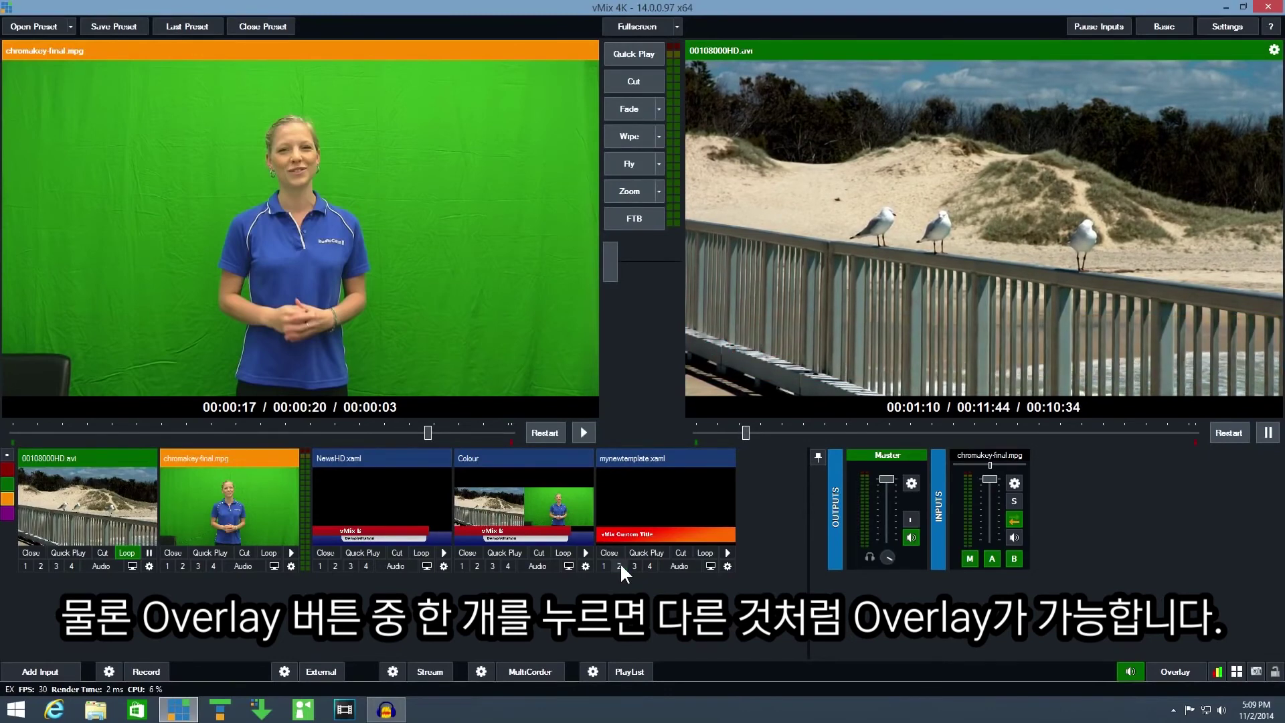
{"action": "right_click", "coordinate": [640, 494]}
{"action": "left_click", "coordinate": [650, 501]}
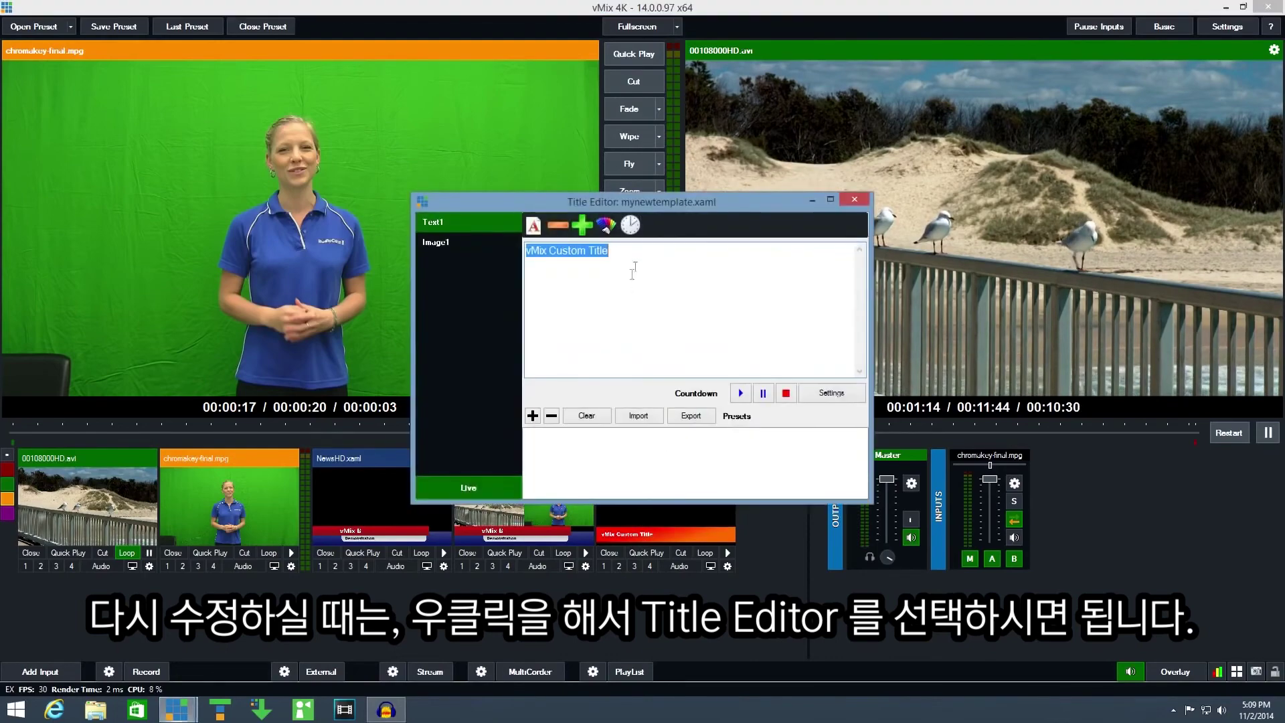
{"action": "left_click", "coordinate": [855, 200]}
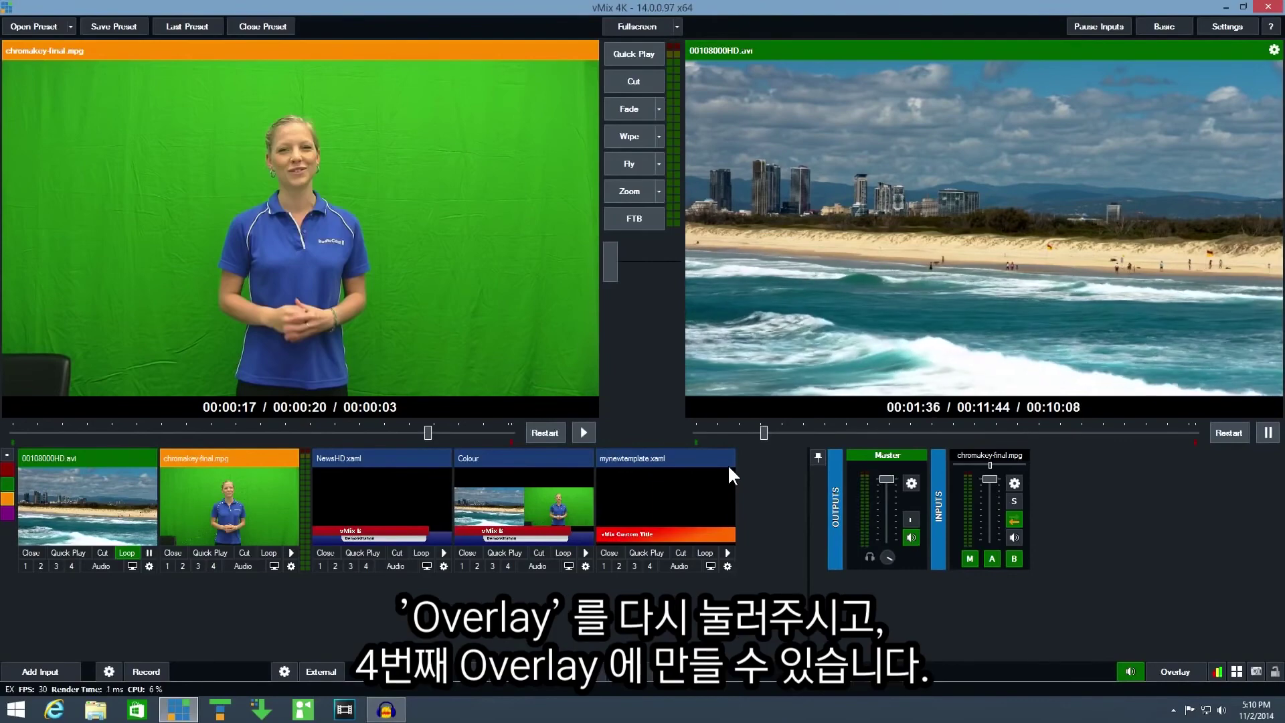
Step: Set overlay 4 to the Fly effect with a 1000 ms effect duration
{"action": "left_click", "coordinate": [1193, 673]}
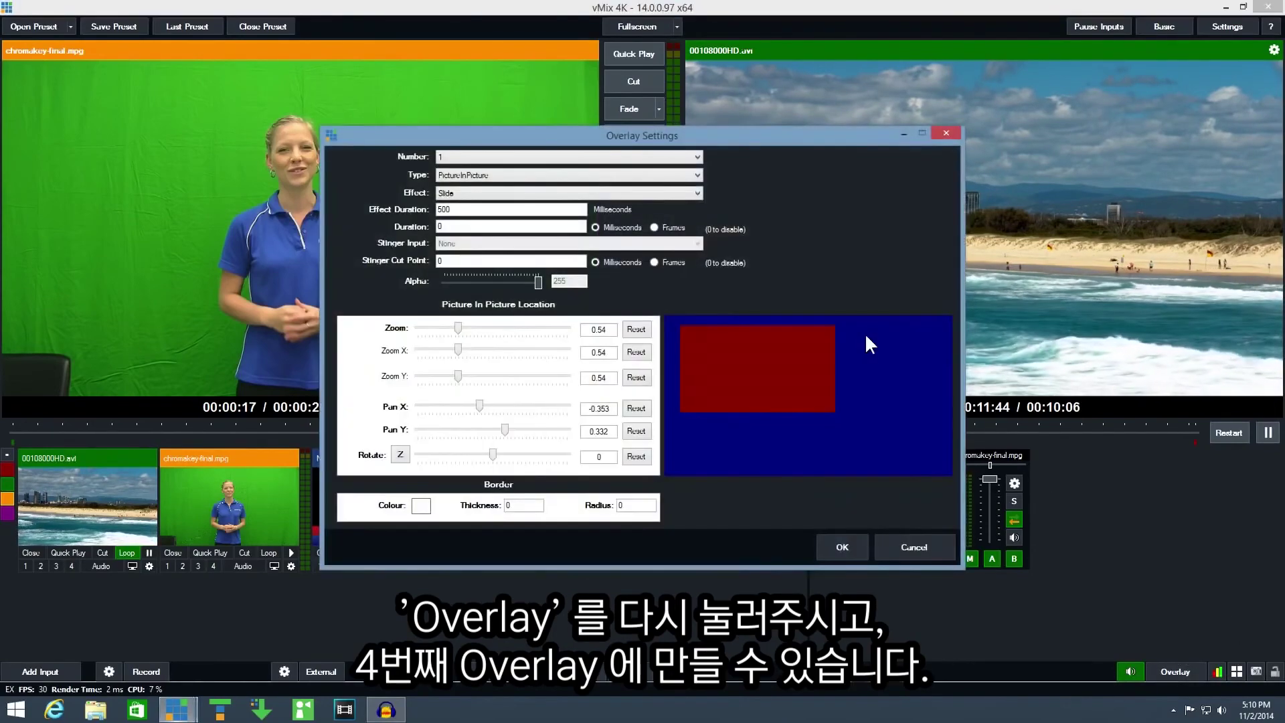
{"action": "left_click", "coordinate": [488, 156]}
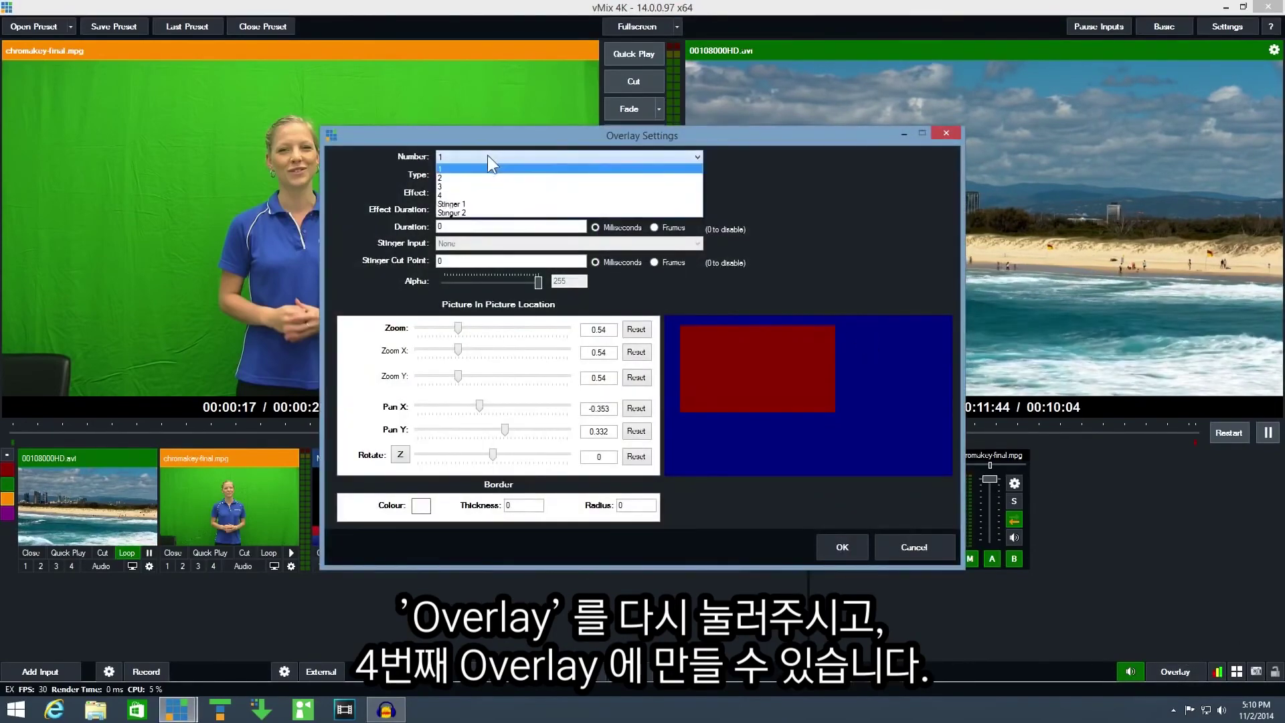
{"action": "left_click", "coordinate": [457, 194]}
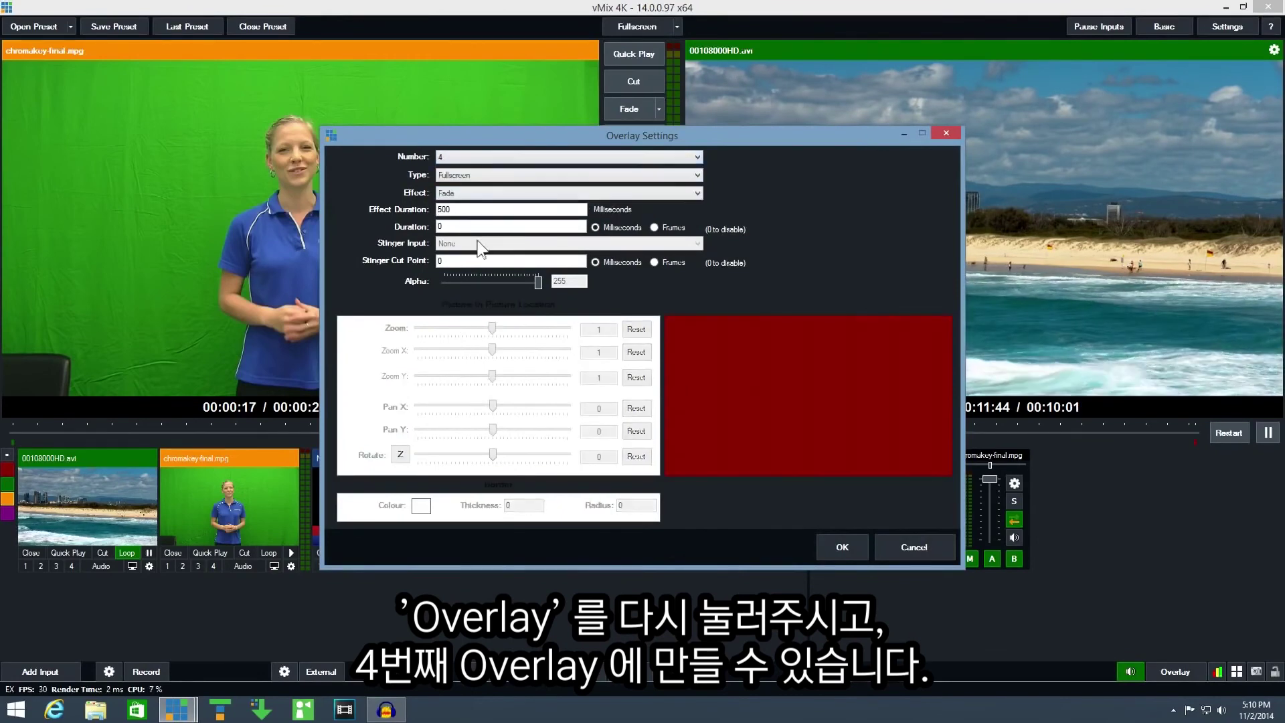
{"action": "left_click", "coordinate": [475, 193]}
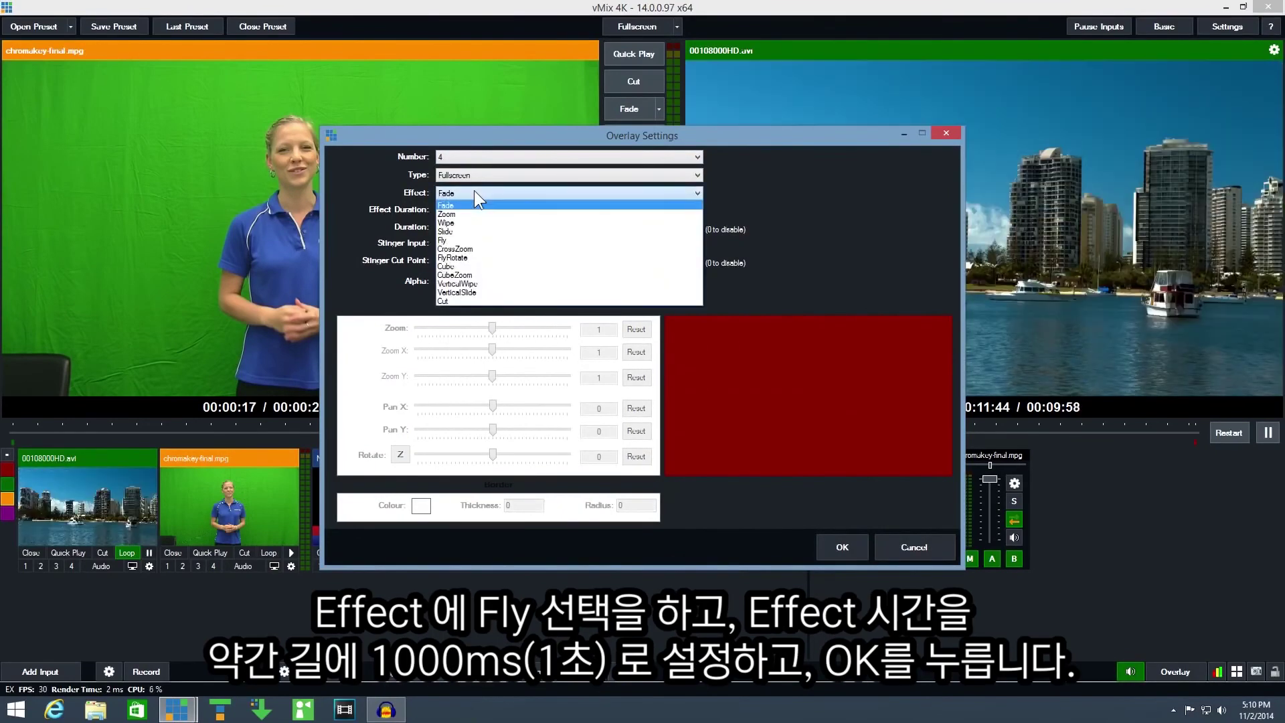
{"action": "left_click", "coordinate": [458, 240]}
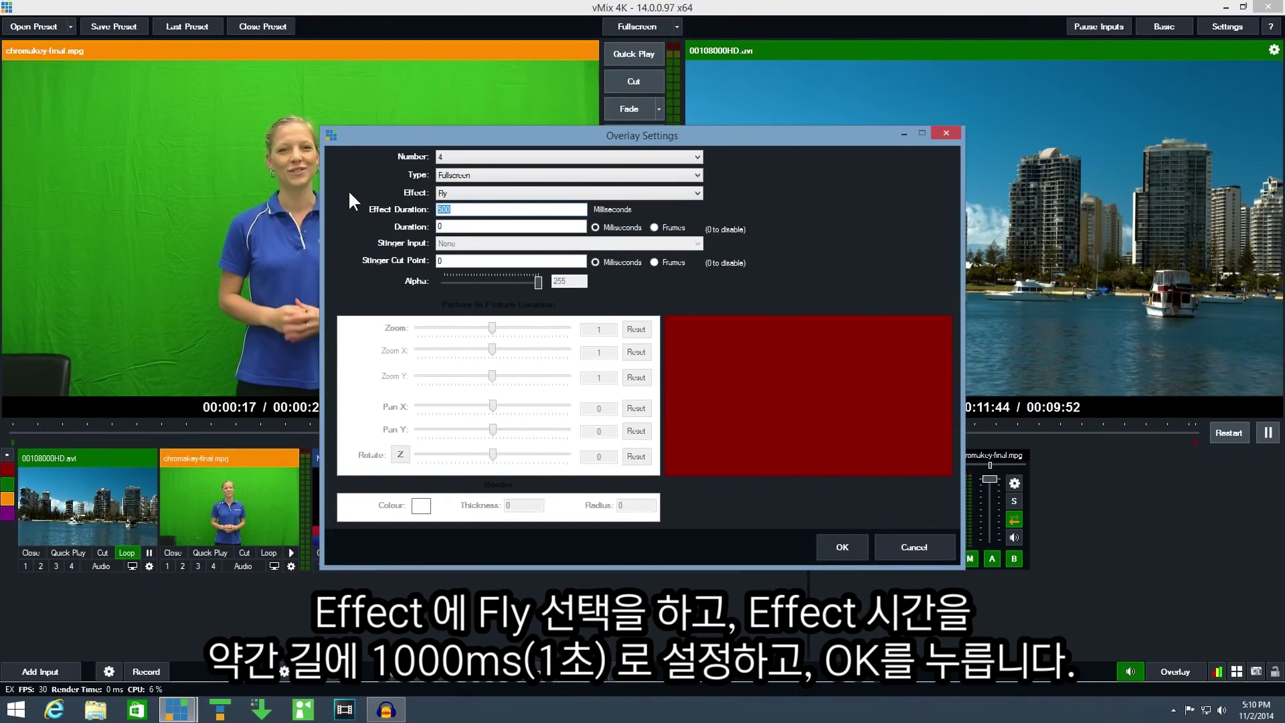
{"action": "type", "text": "10"}
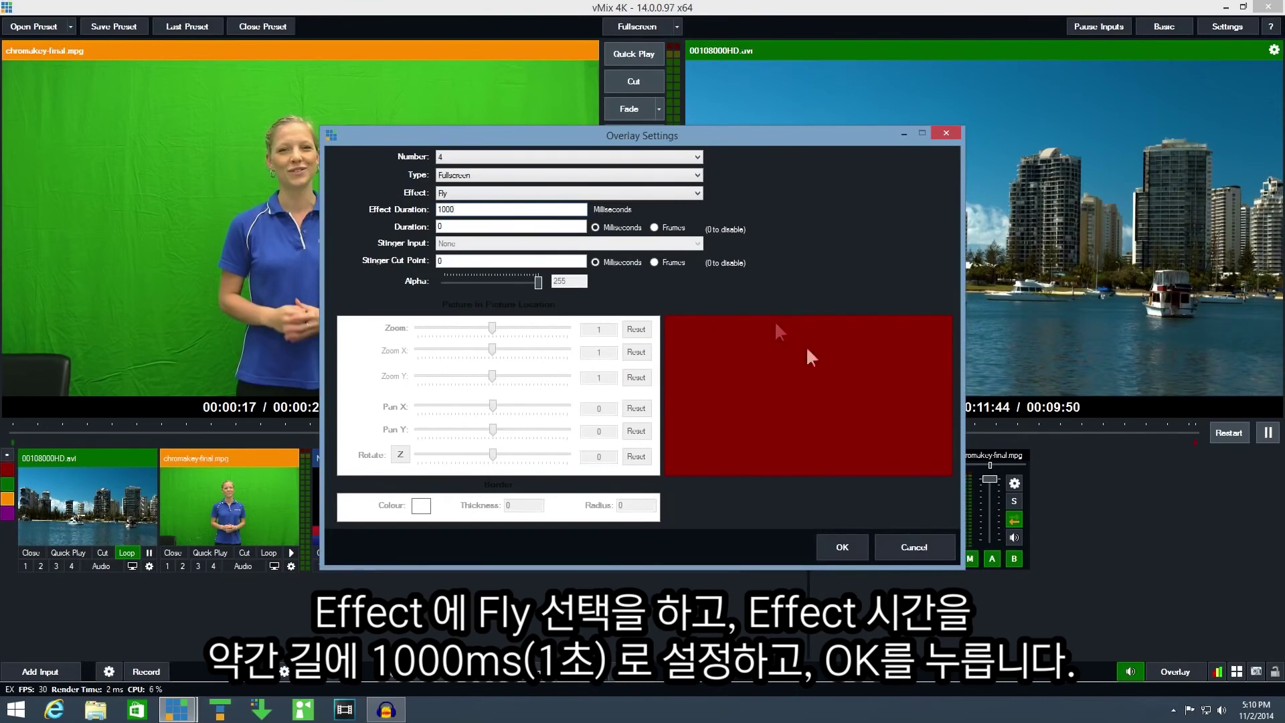
{"action": "left_click", "coordinate": [841, 548]}
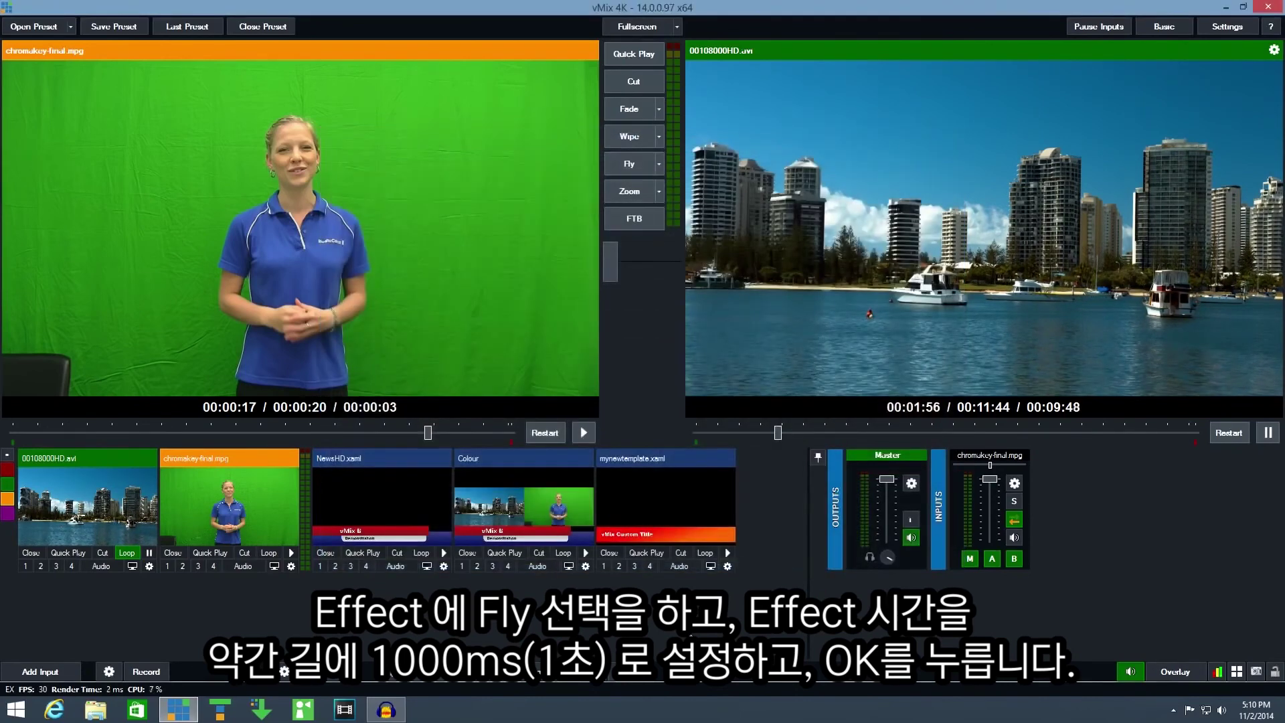
Step: Fly the vMix Custom Title onto the output with overlay 4, then fly it off
{"action": "left_click", "coordinate": [648, 564]}
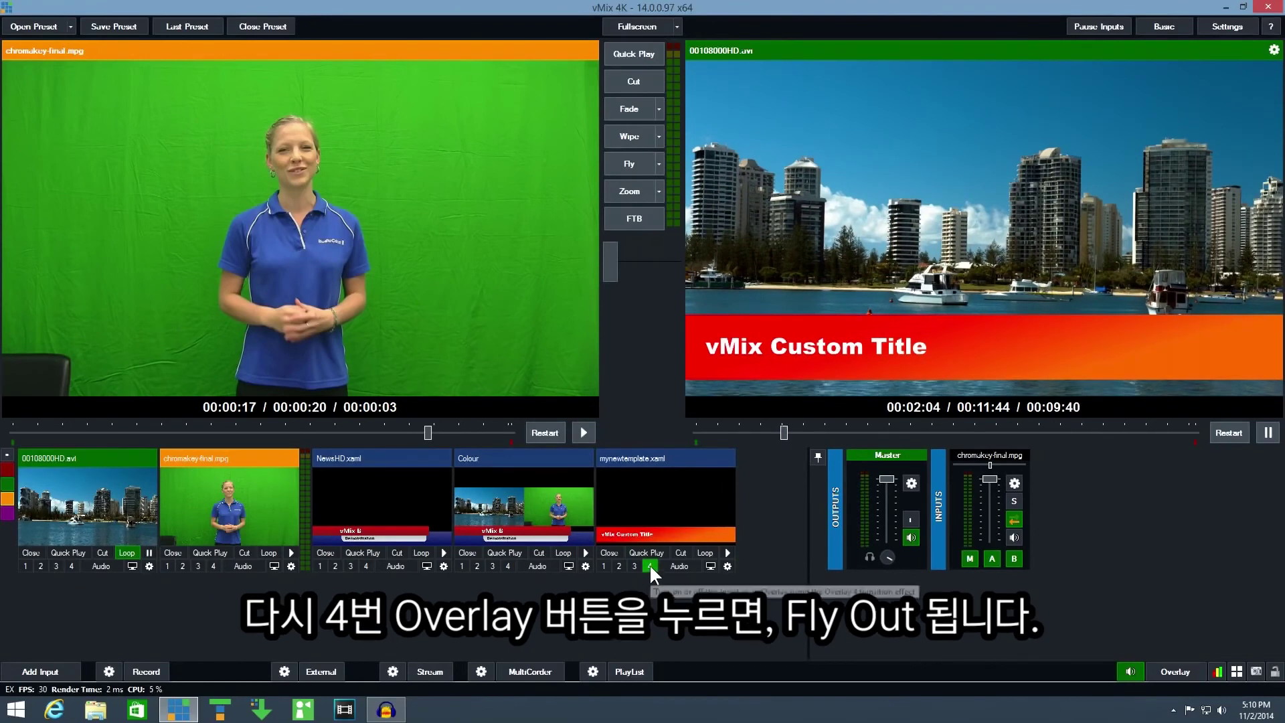
{"action": "left_click", "coordinate": [649, 564]}
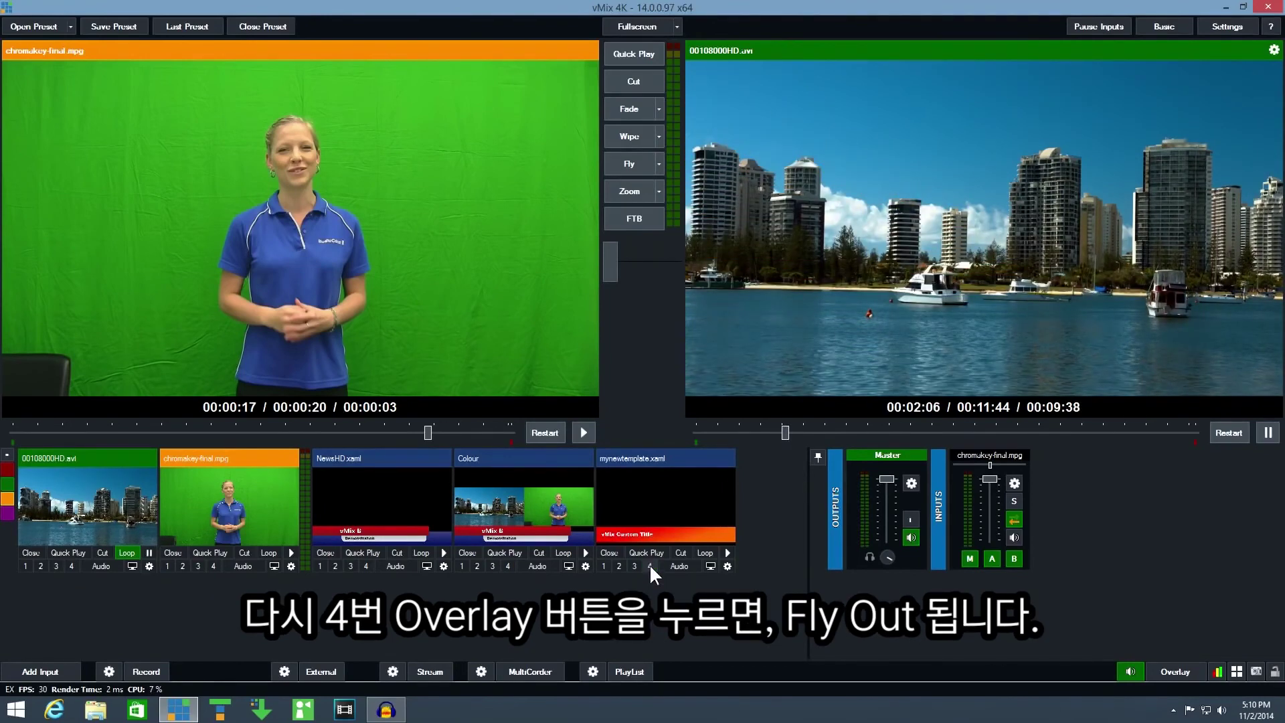